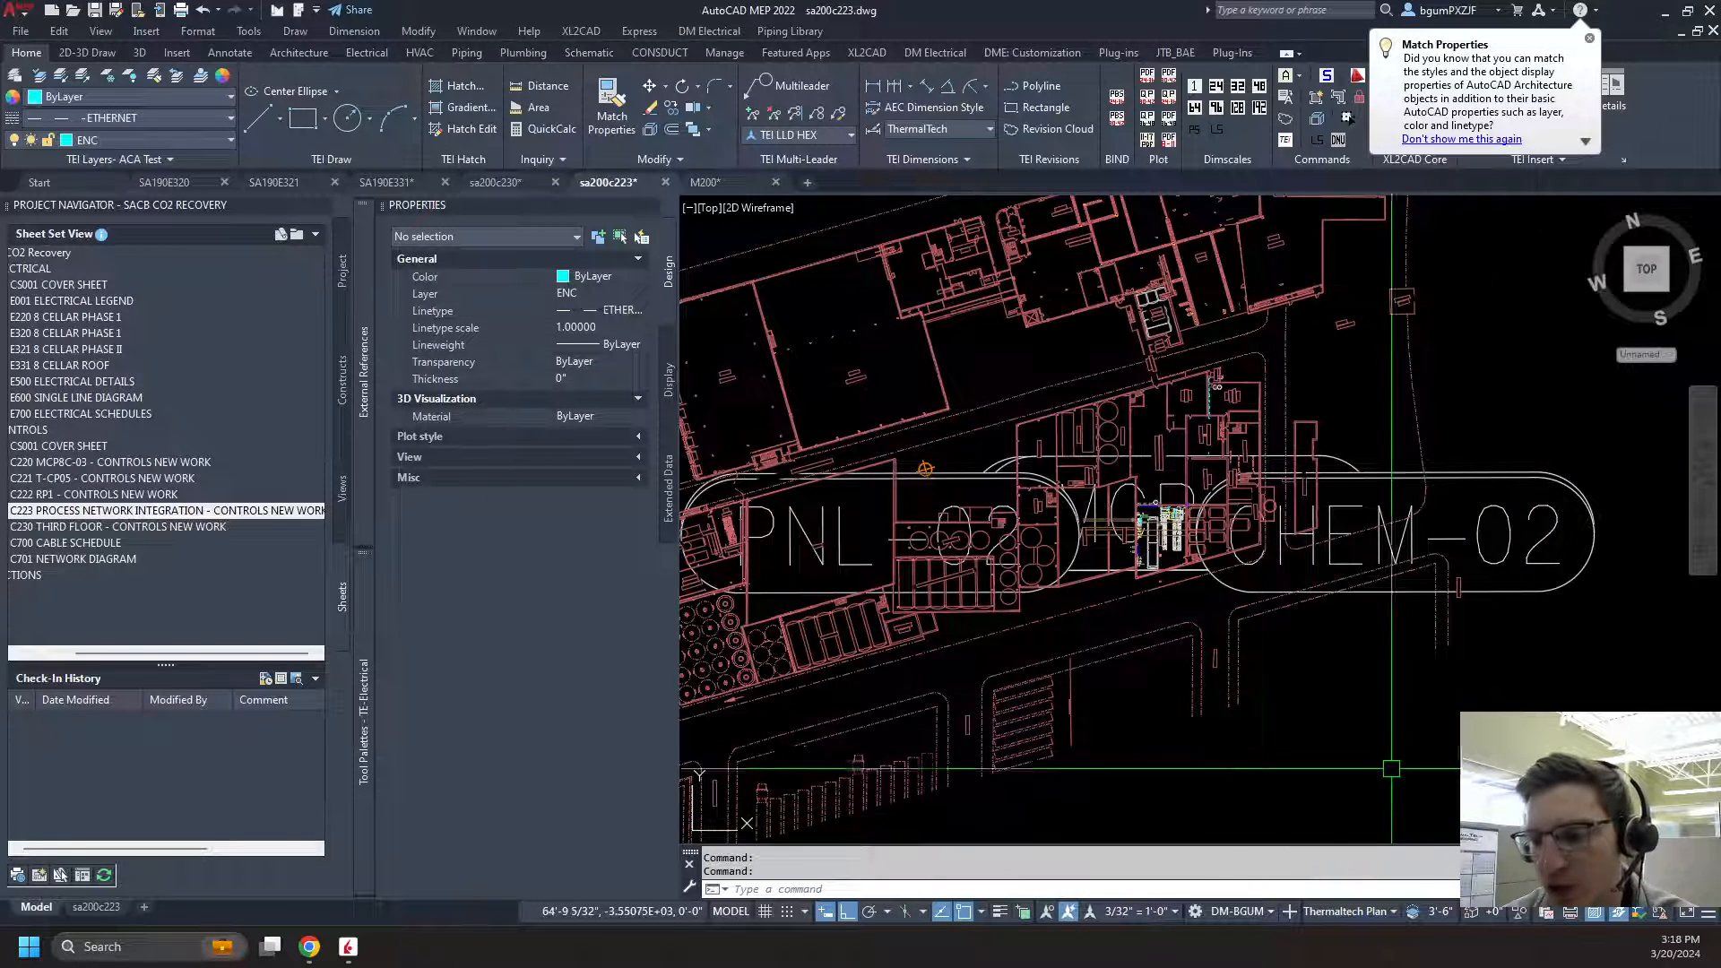
Open the external reference M200 that carries the oversized tags and inspect the PNL-02 multileader's annotative representations
left_click(1530, 666)
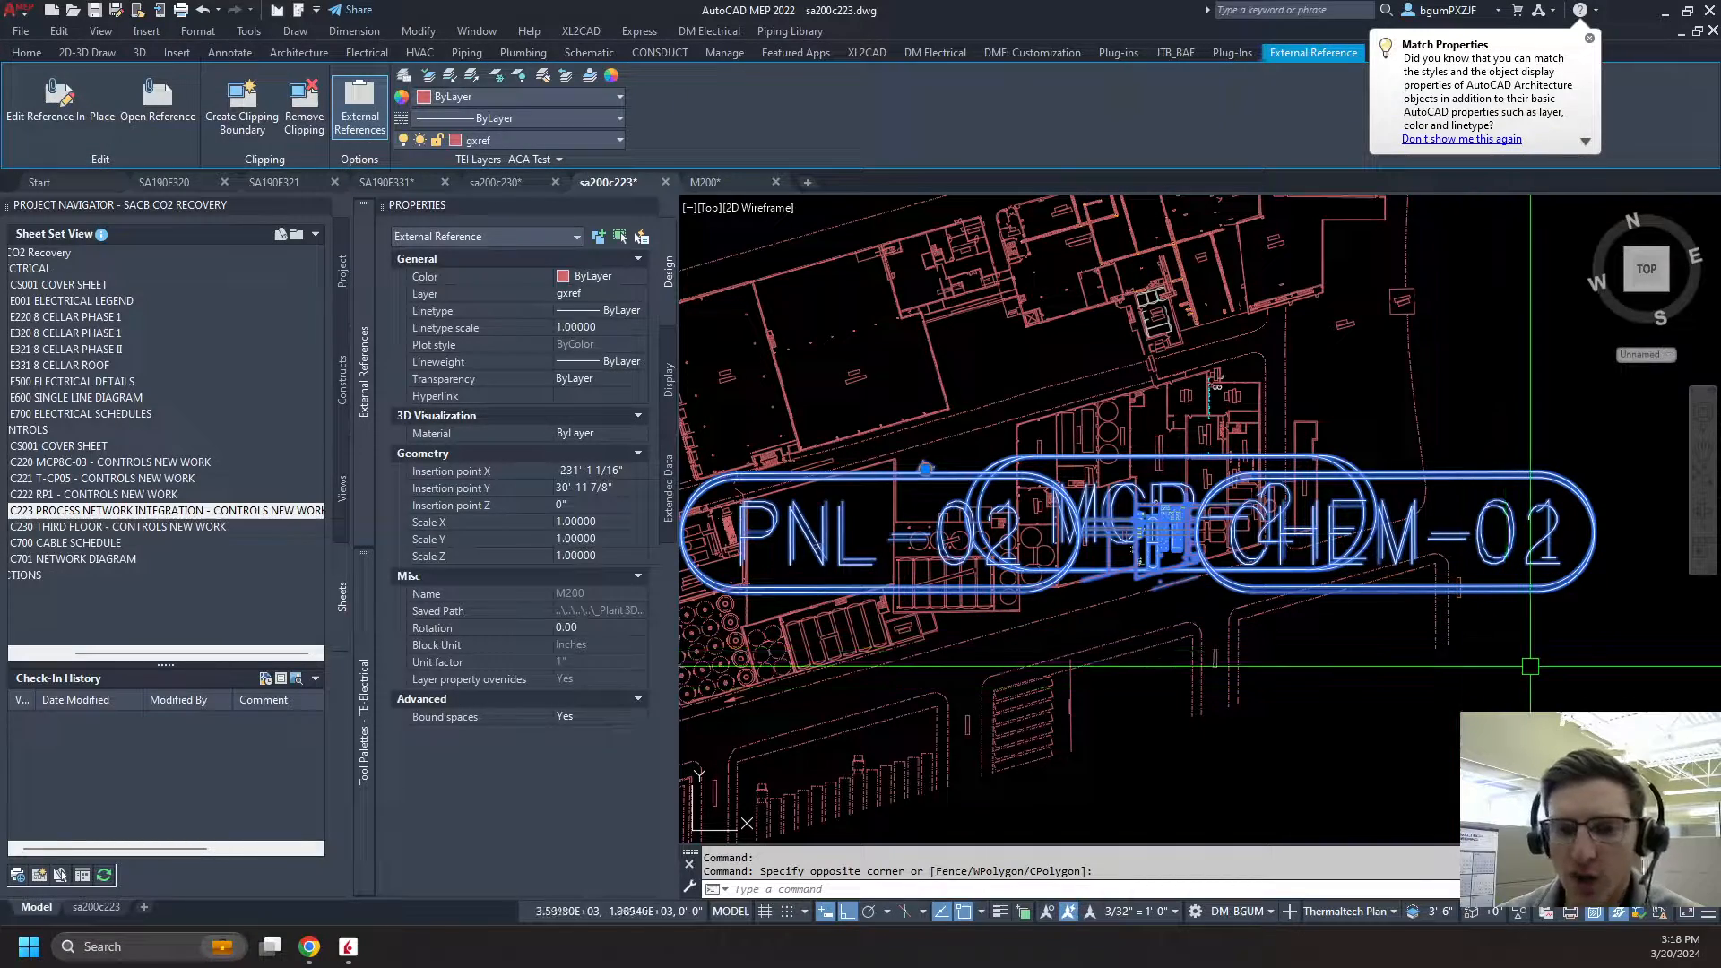
left_click(158, 99)
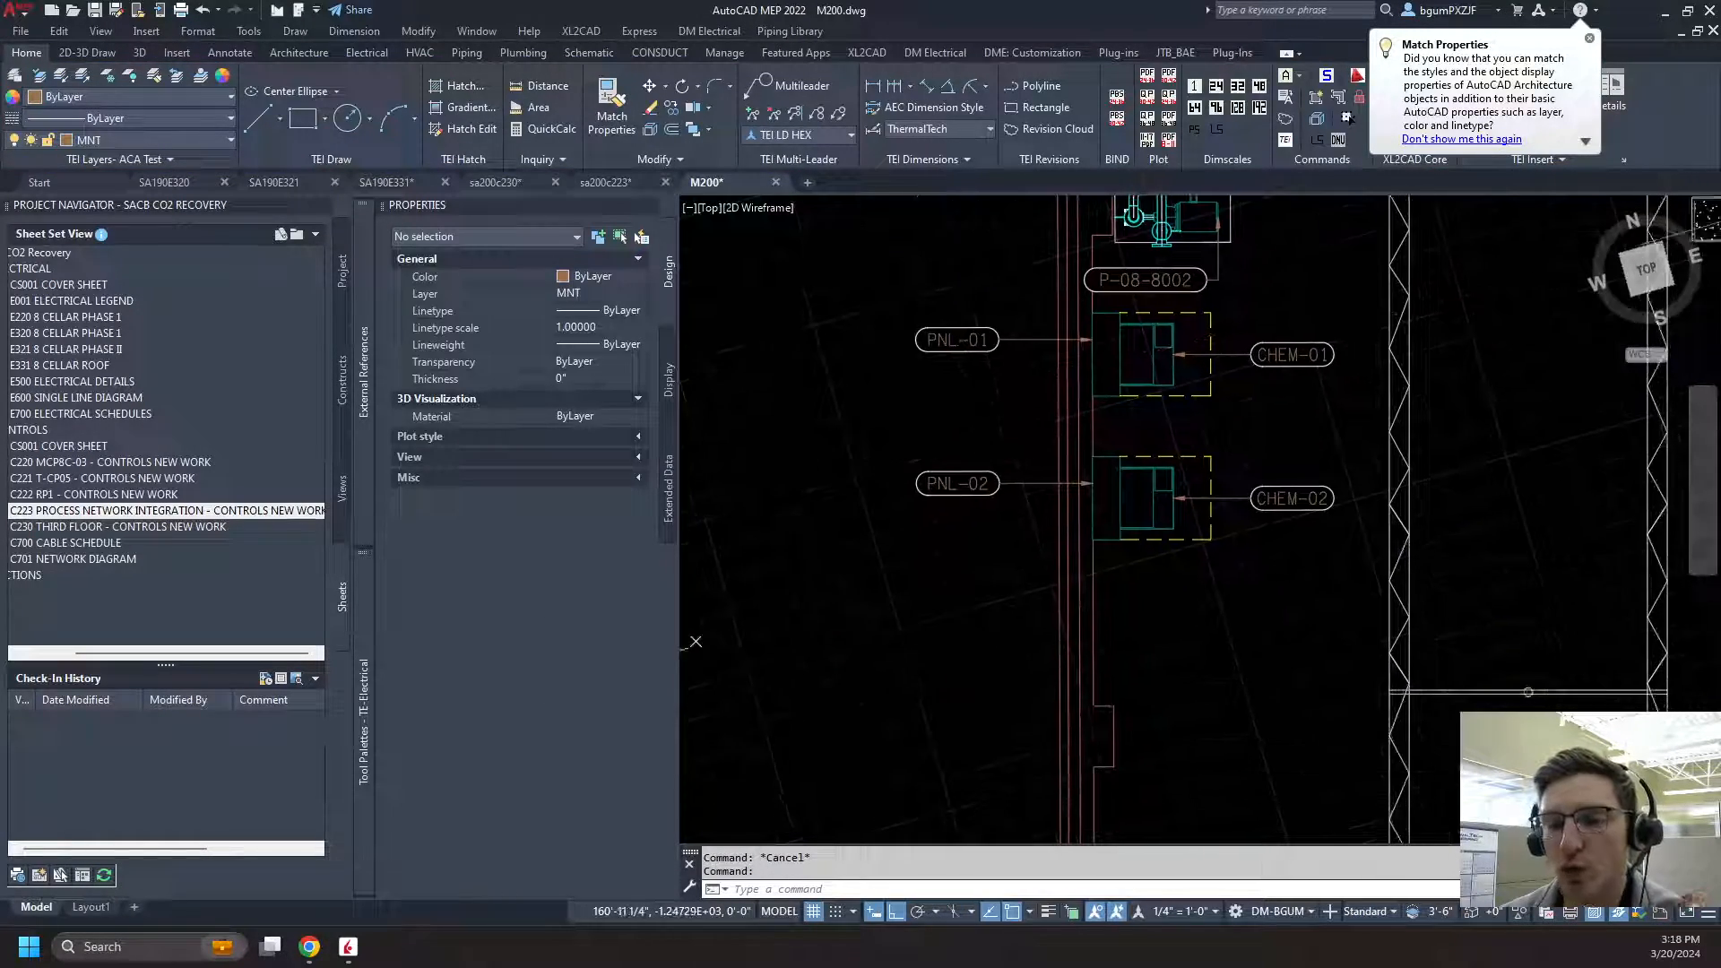
left_click(941, 497)
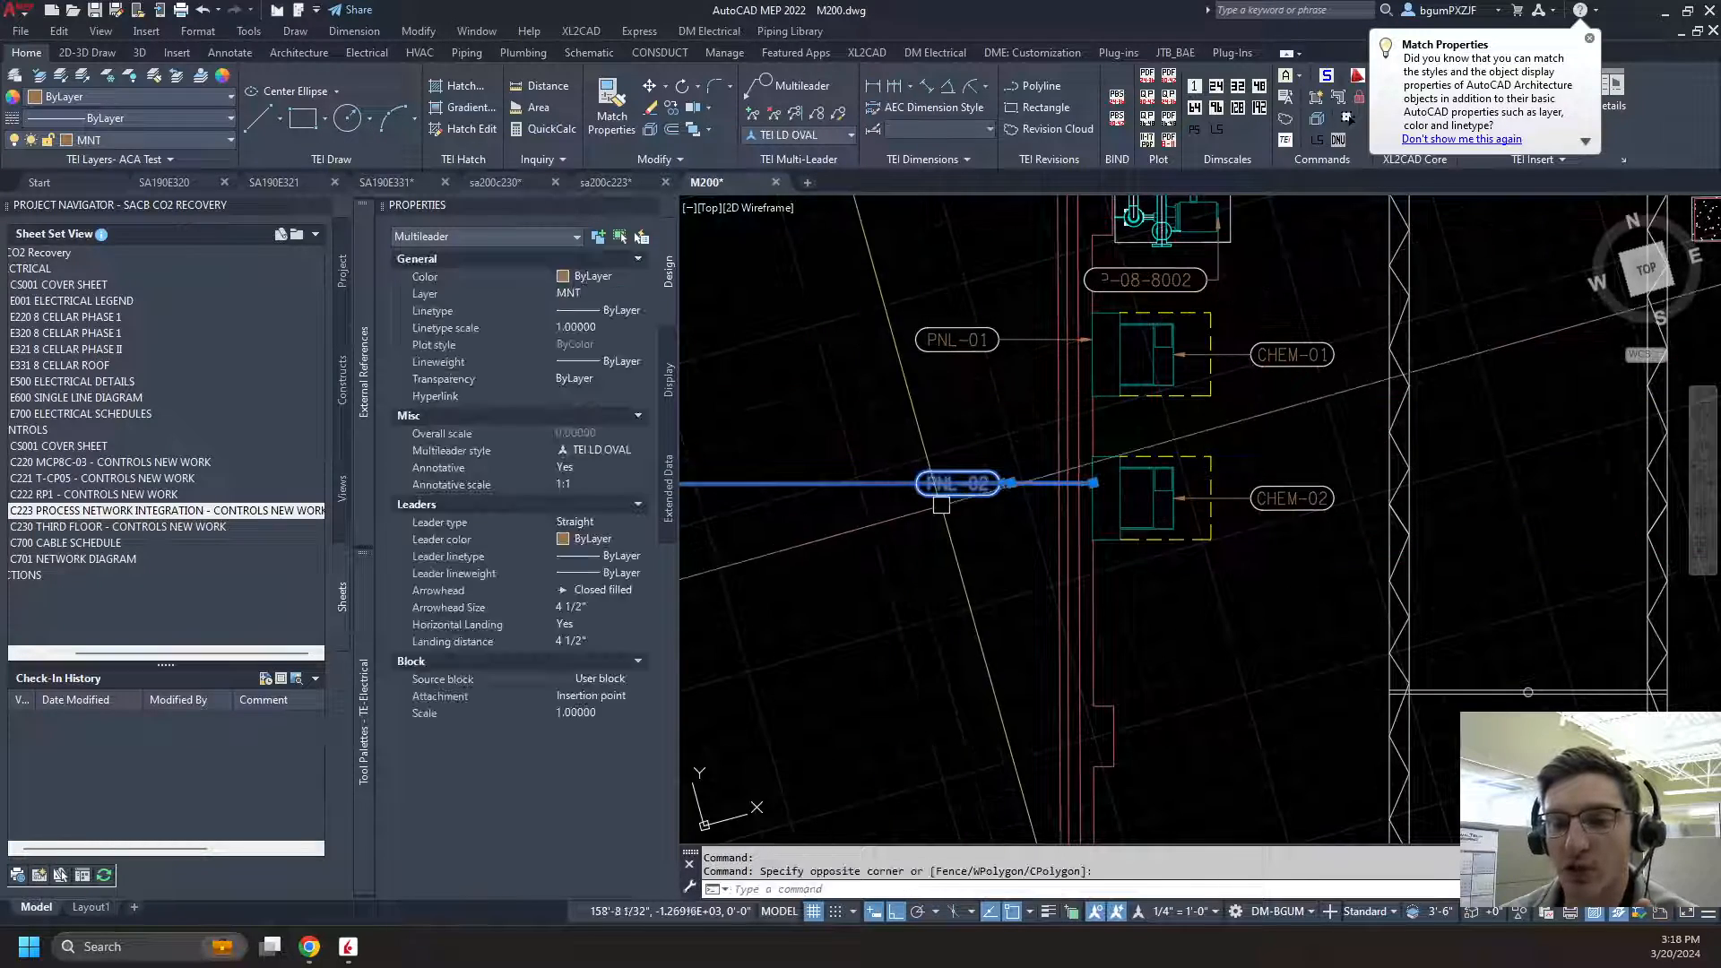
scroll(941, 504, "up", 8)
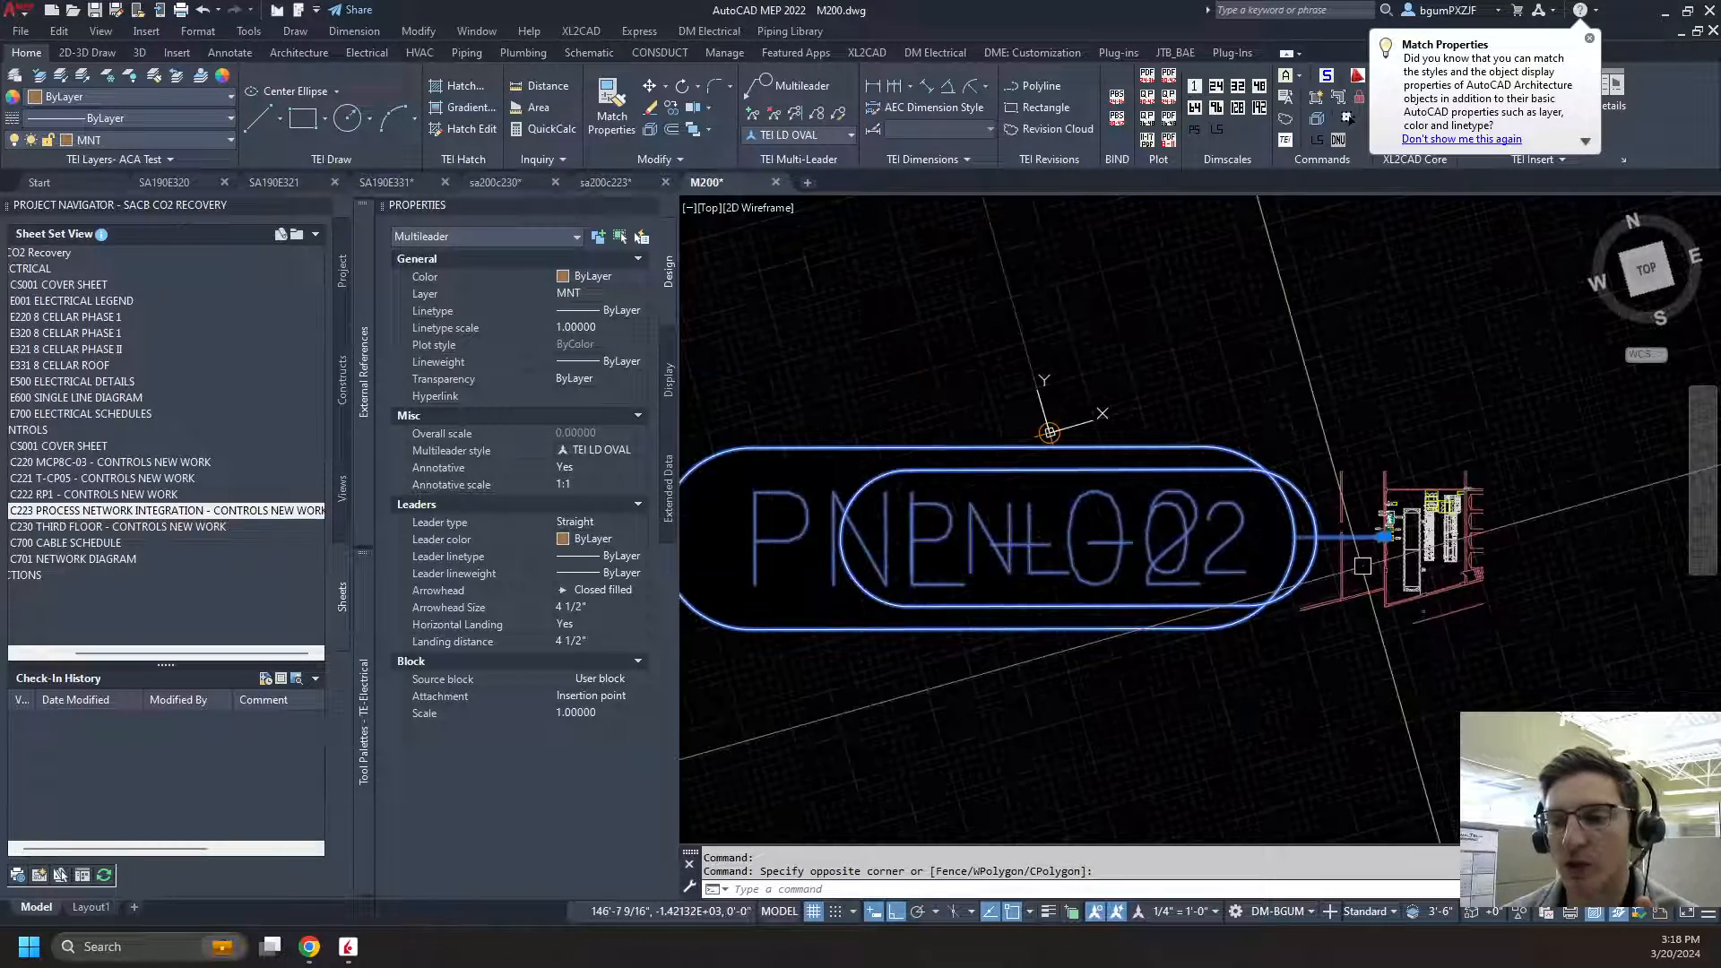
scroll(1378, 488, "down", 8)
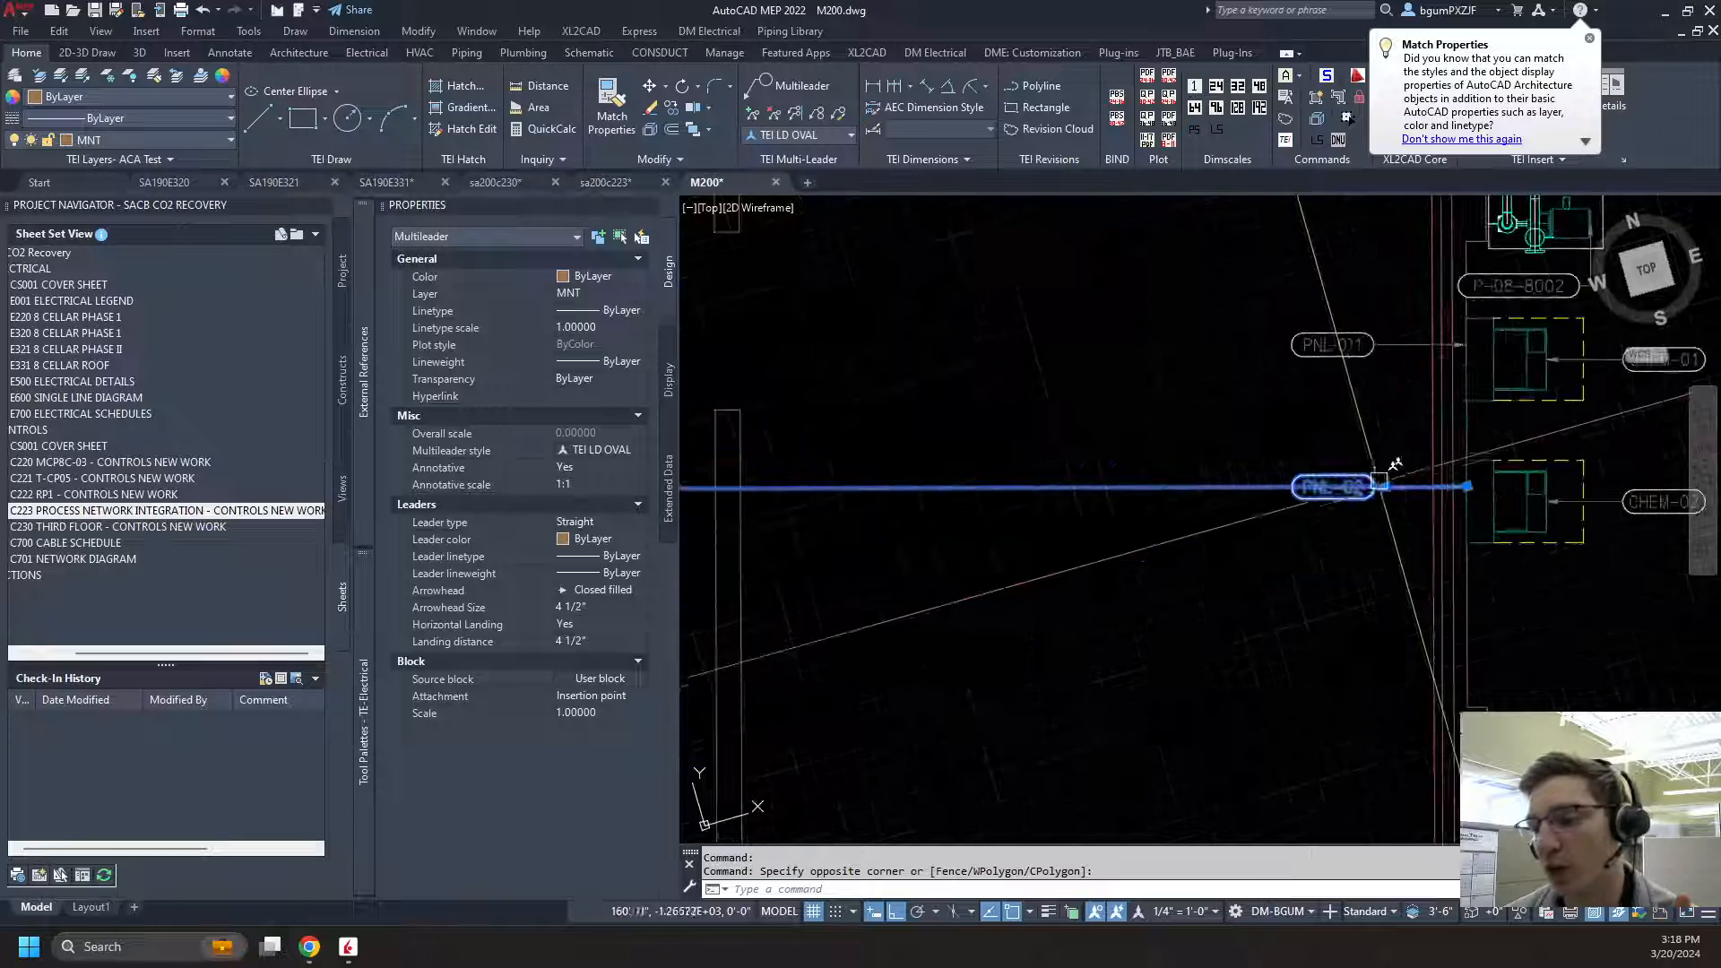
scroll(1380, 484, "down", 5)
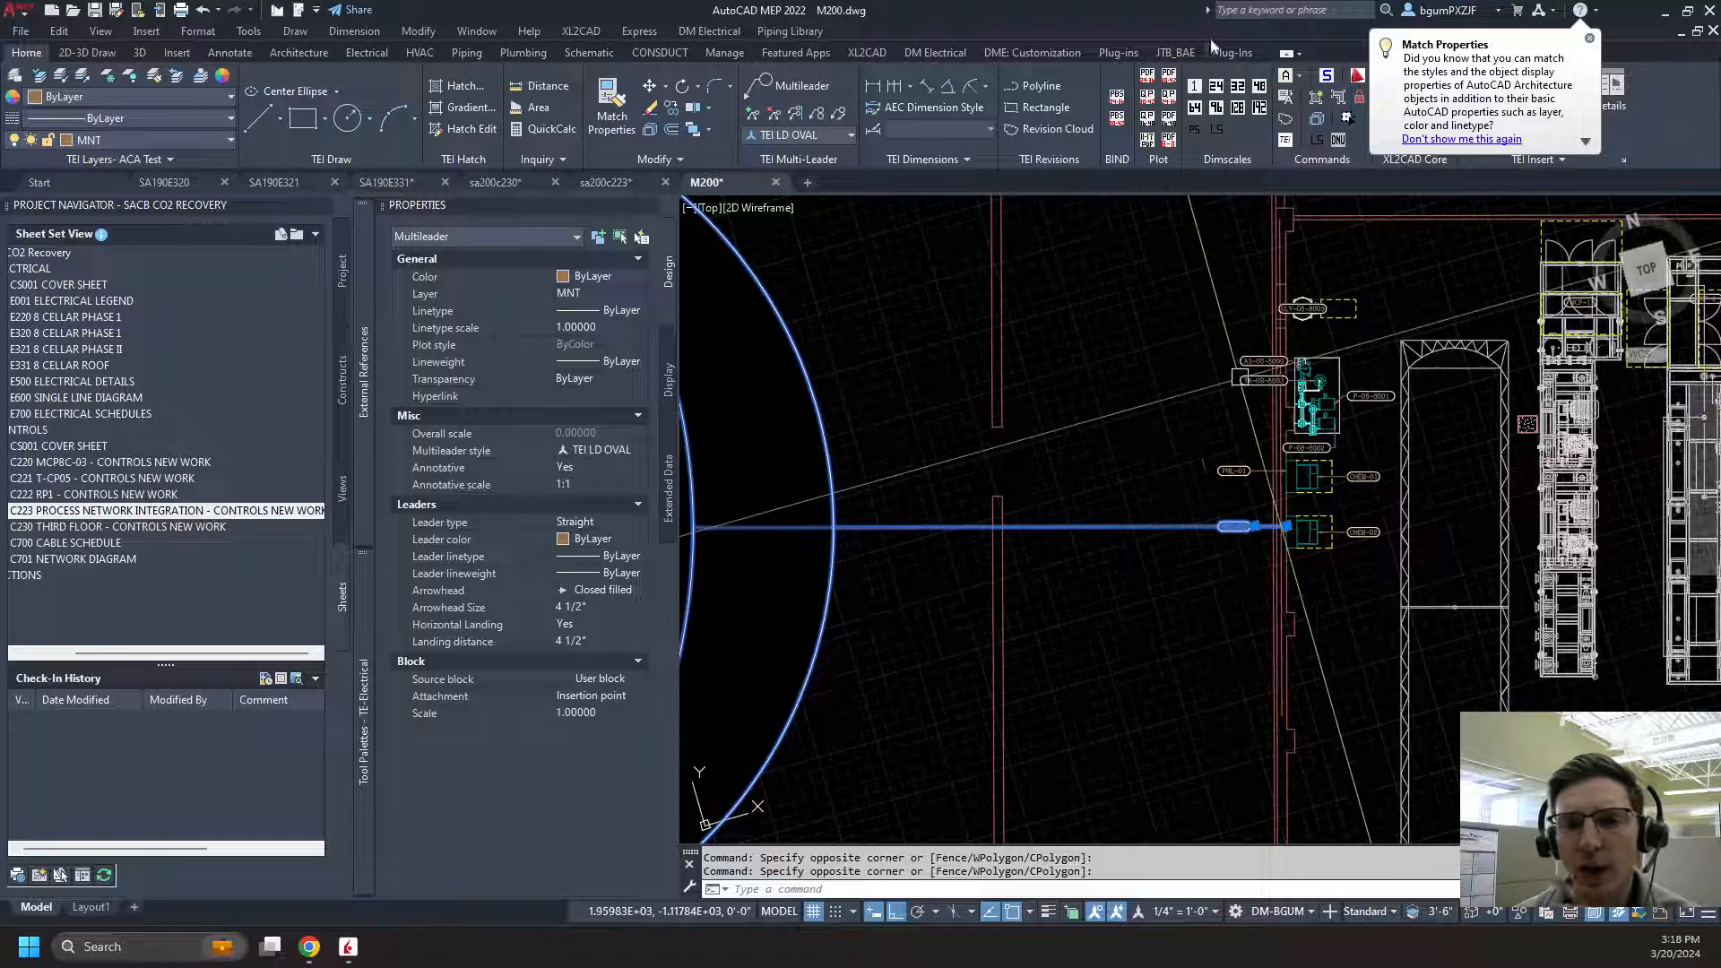
Switch to the sa200c223 drawing and view the 8 Cellar equipment tags in its sheet layout
left_click(616, 184)
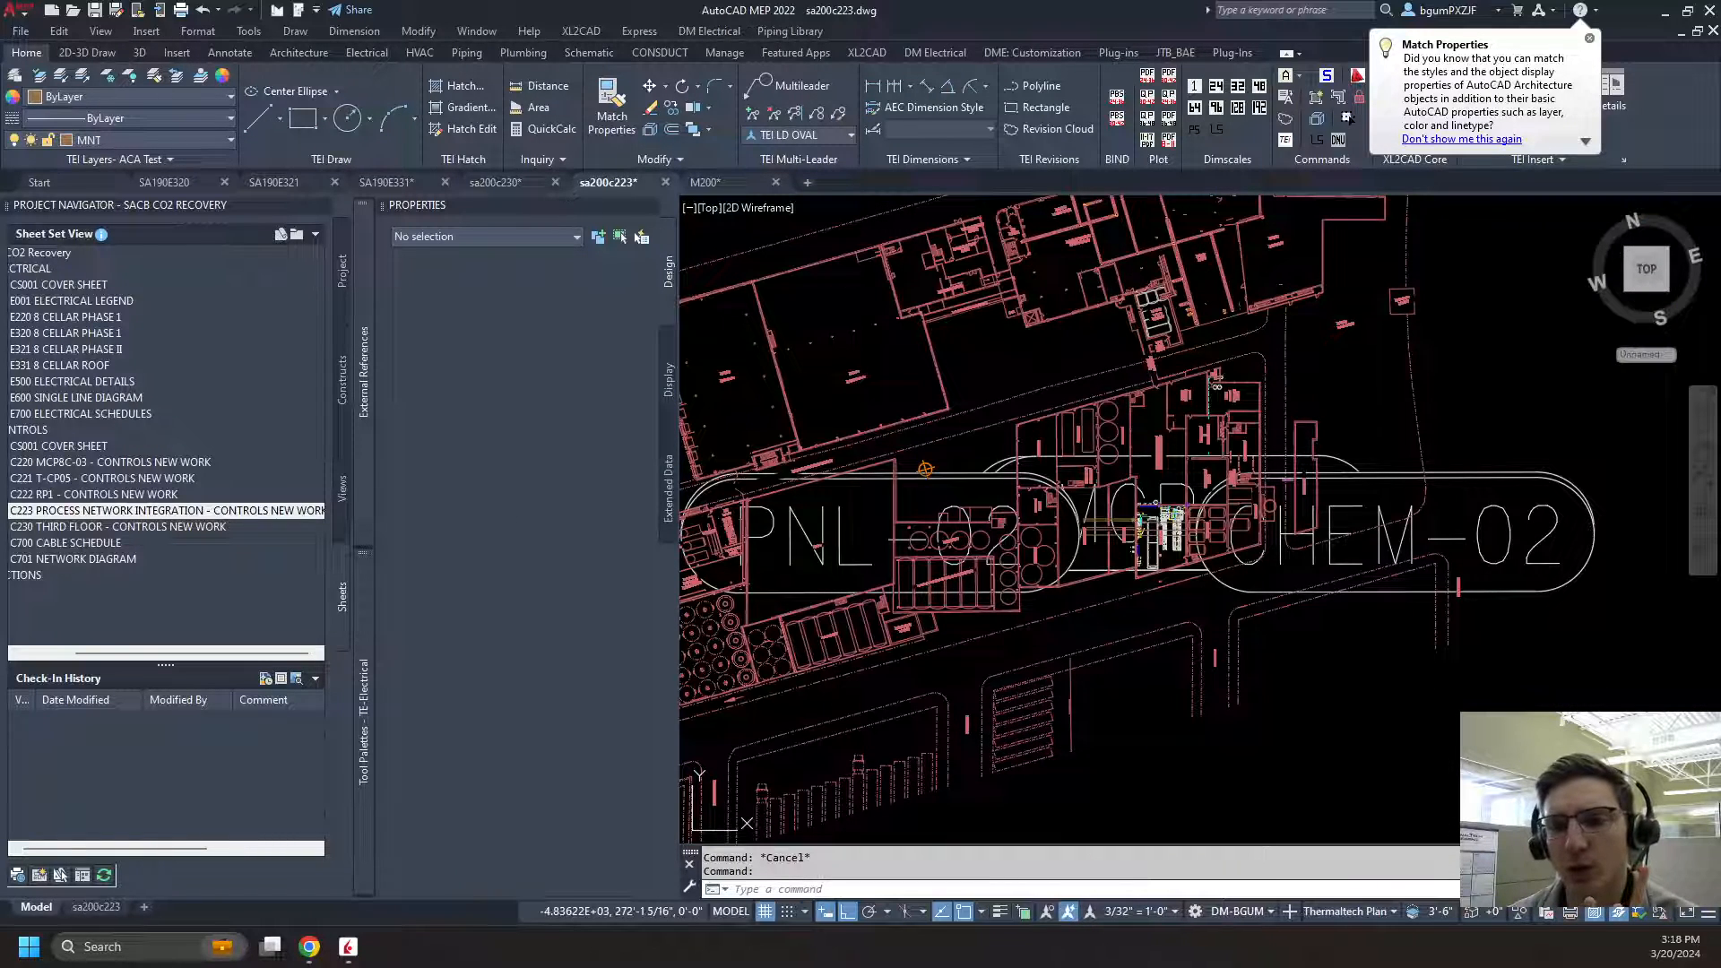
left_click(84, 913)
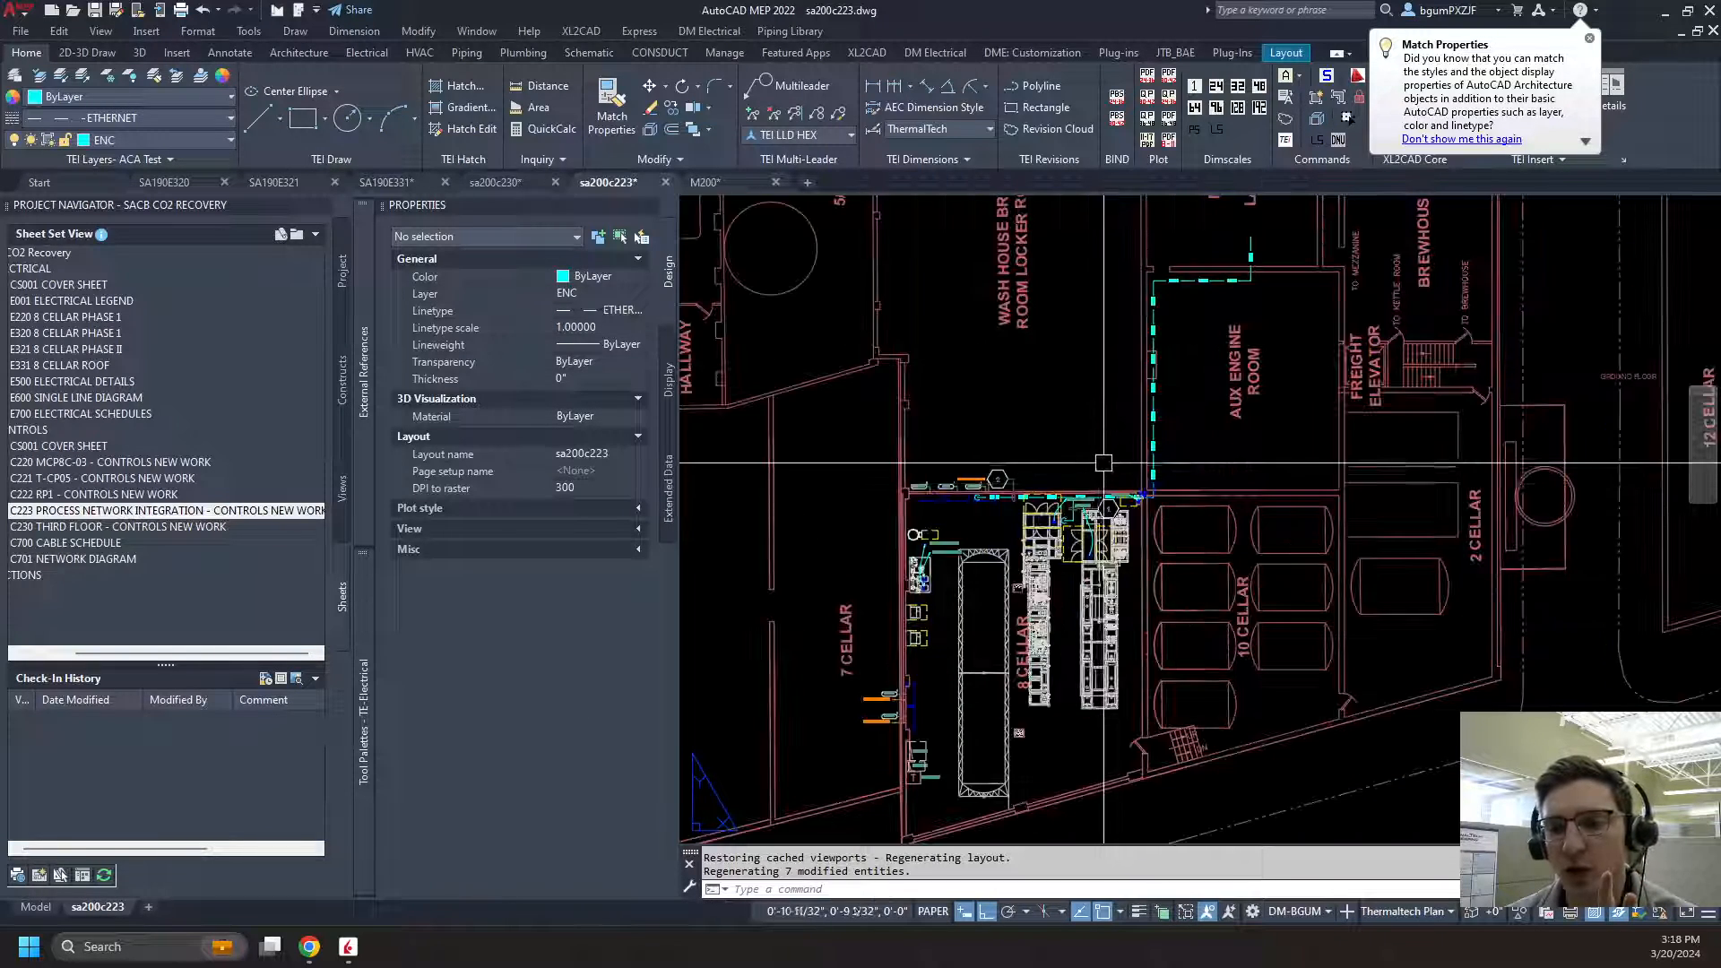
middle_click_drag(1049, 355, 1097, 351)
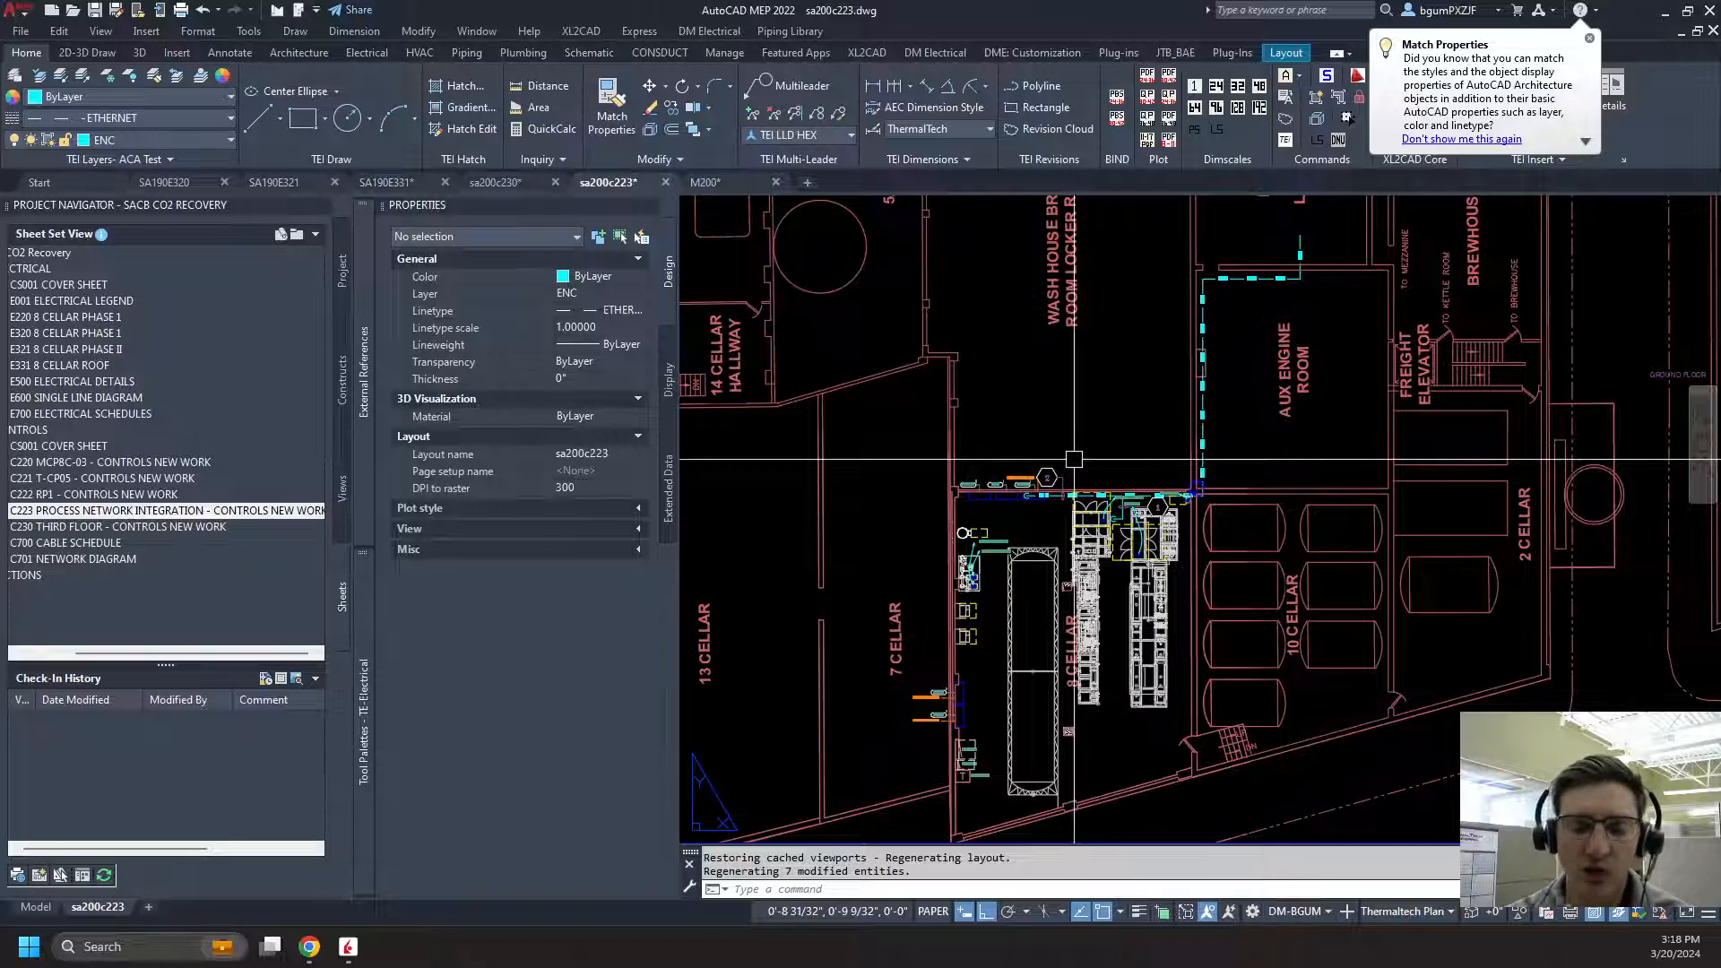
Return to model space of the sa200c223 drawing and look over the oversized tags across the site plan
left_click(35, 907)
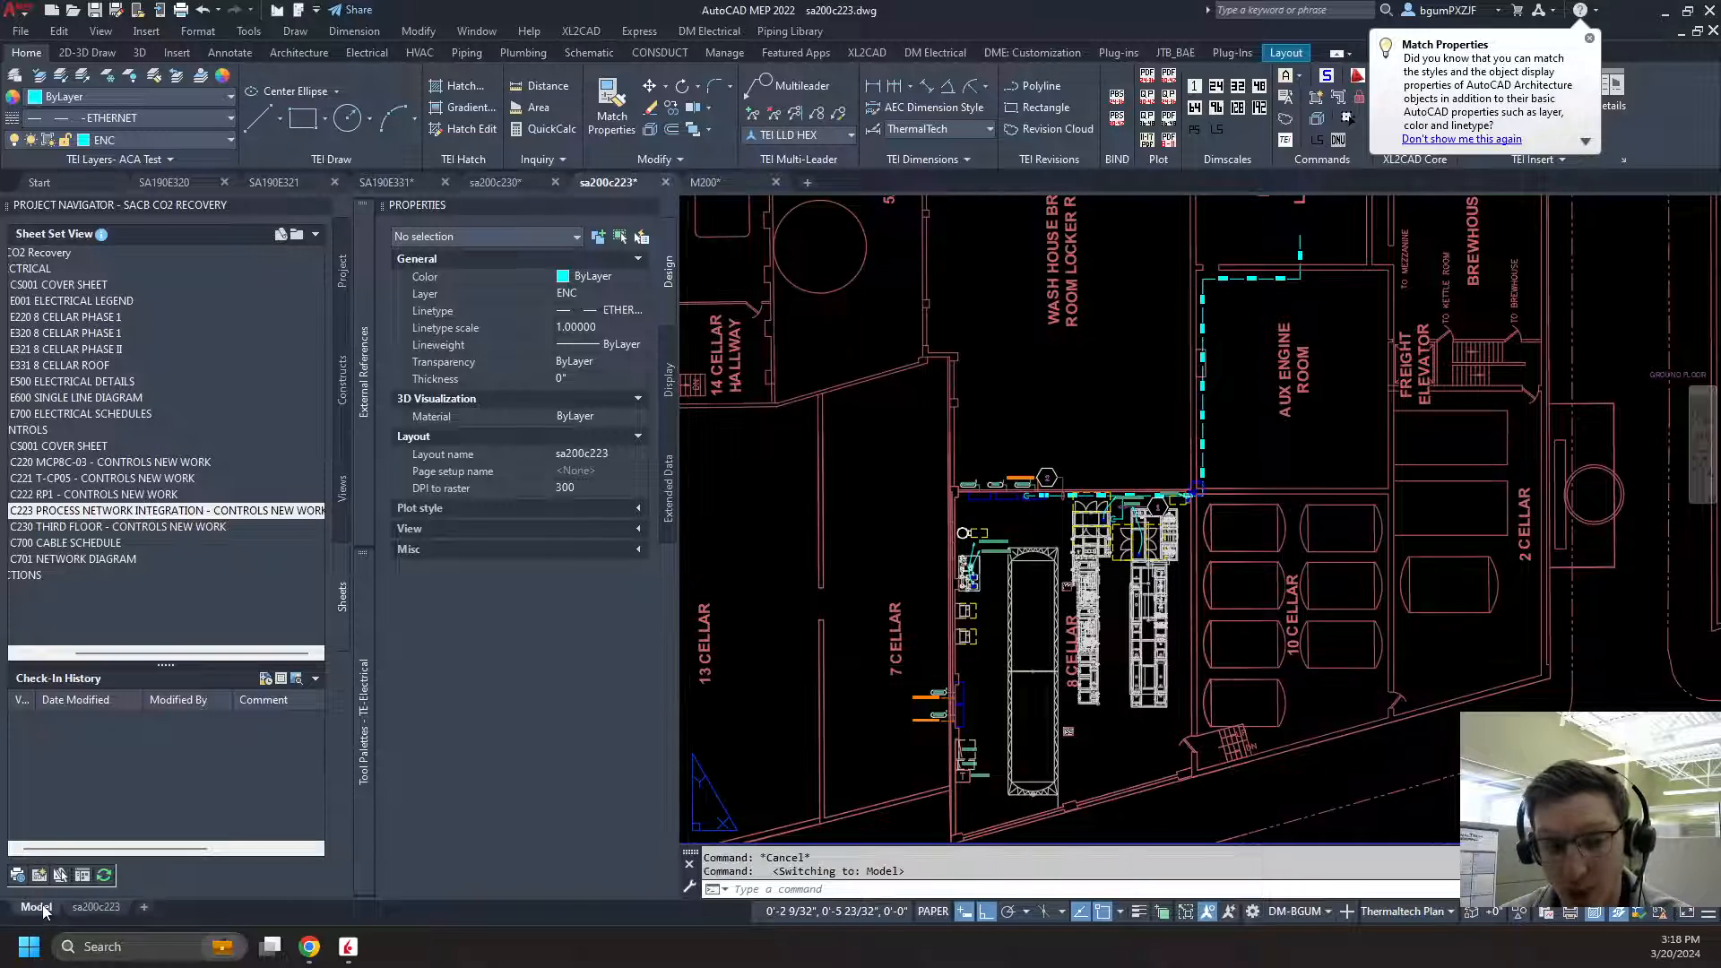
middle_click_drag(1249, 542, 1259, 590)
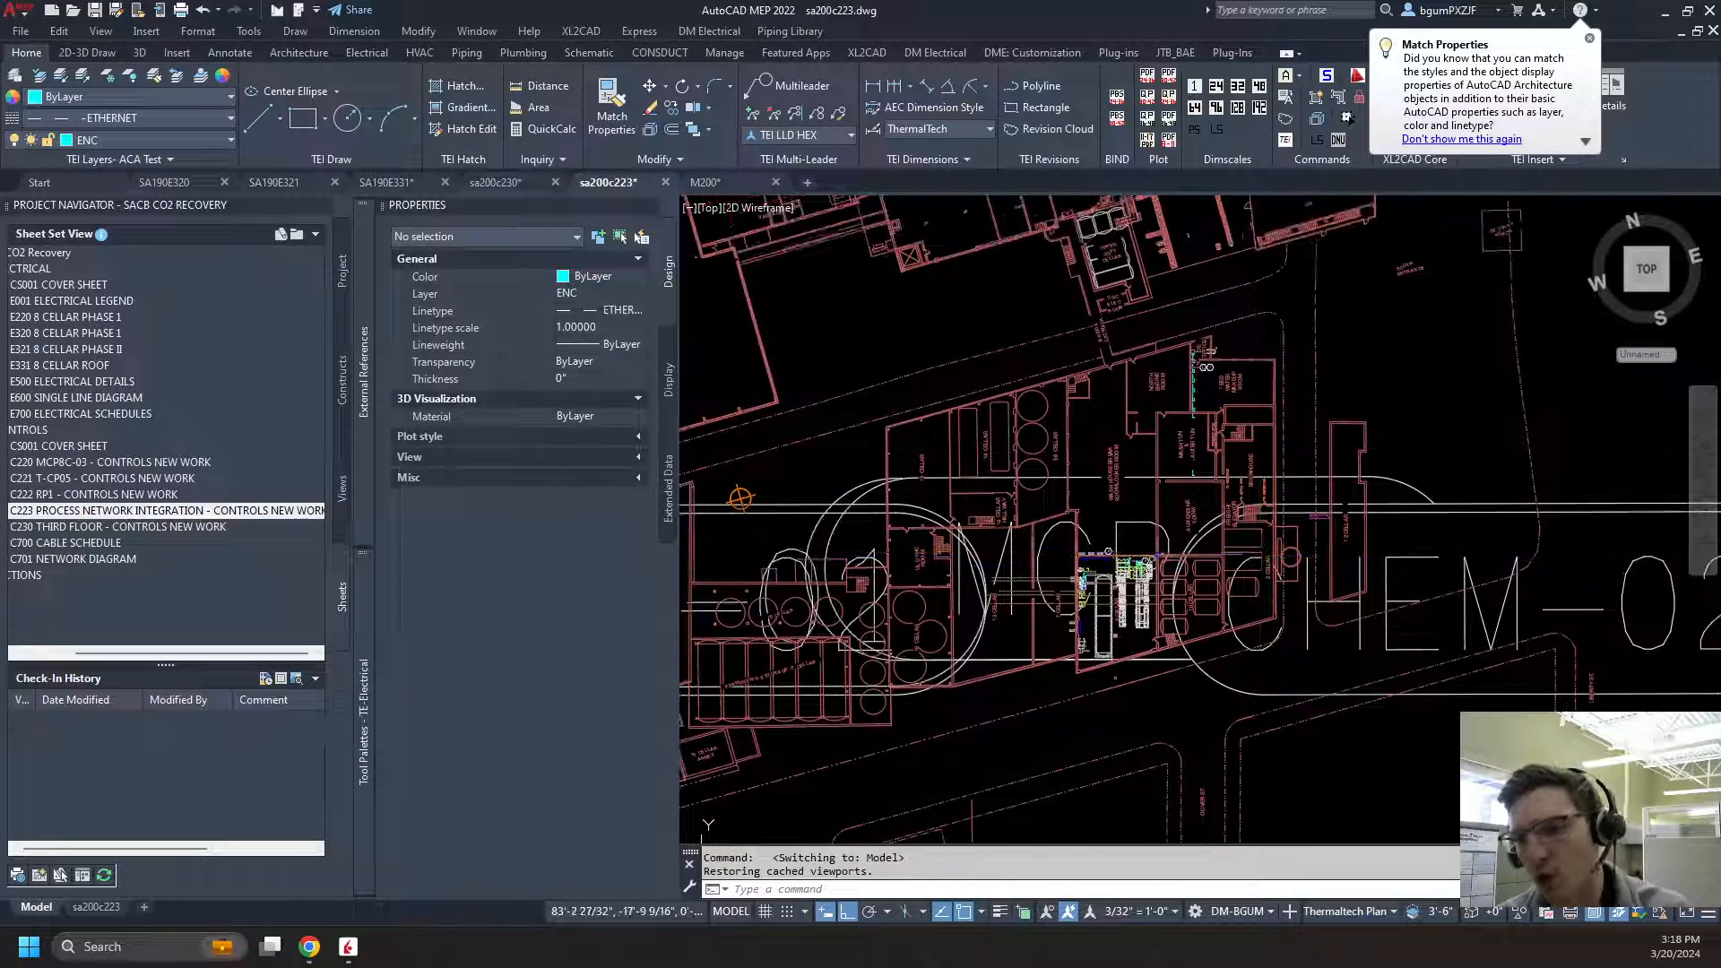
middle_click_drag(1378, 417, 1356, 397)
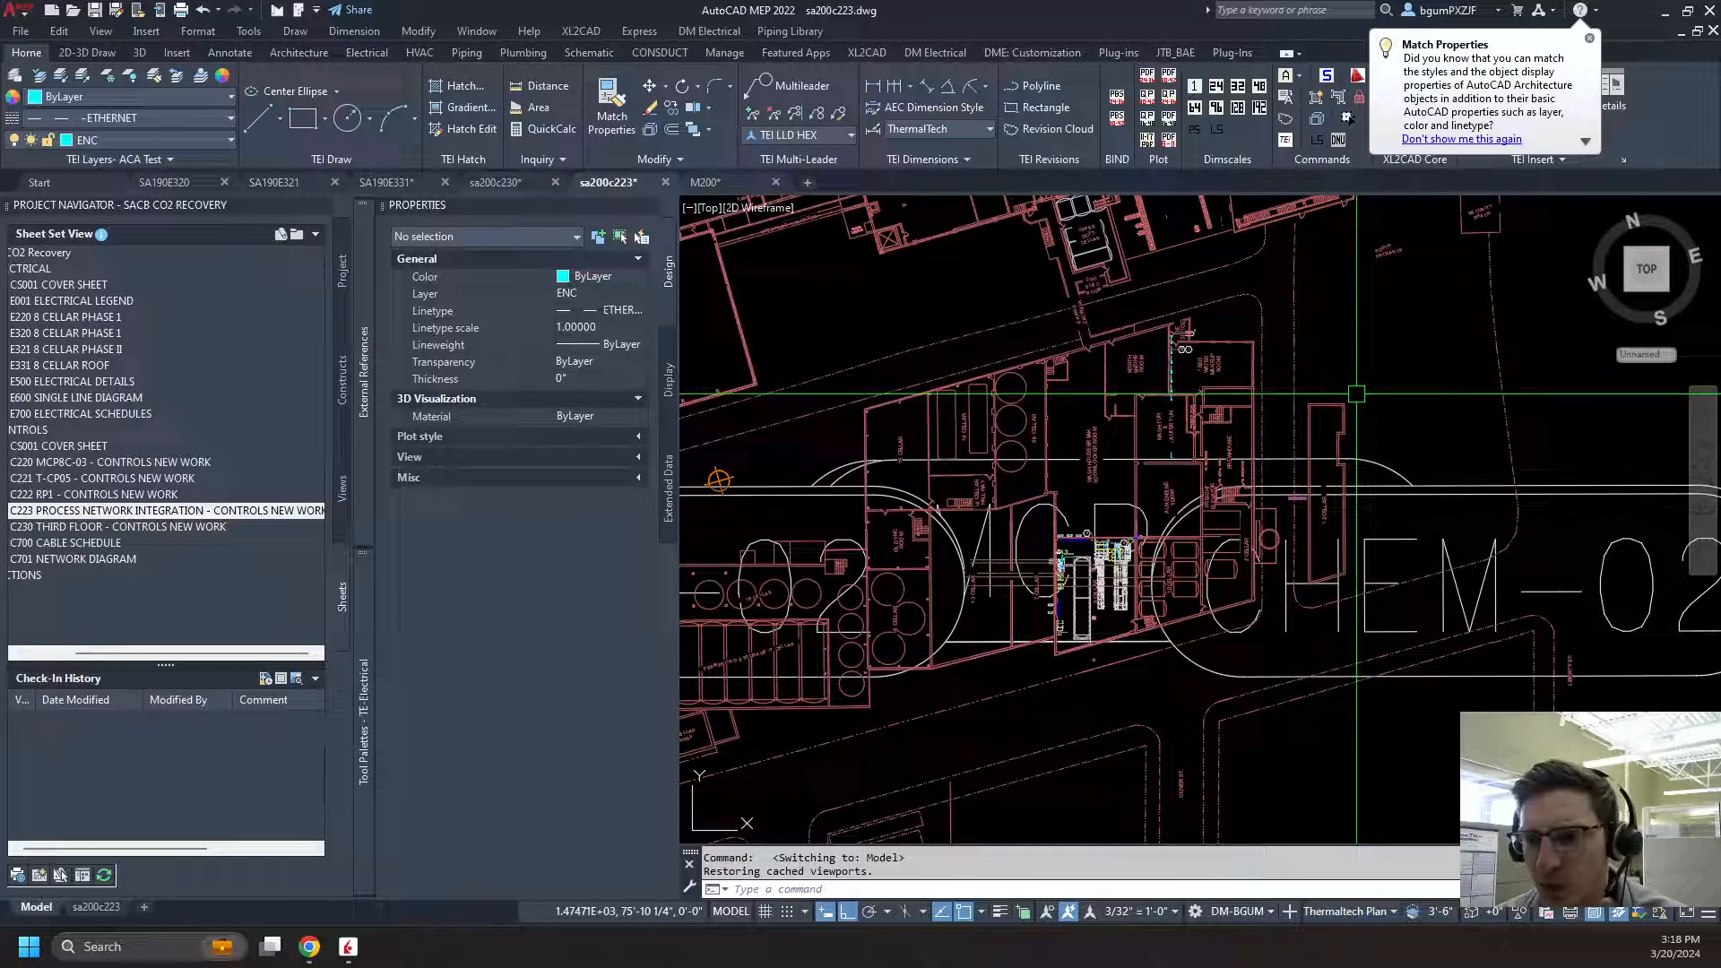
left_click(1280, 369)
left_click(1197, 345)
Go back to the M200 drawing and check the annotative setting and scale of the PNL-01 multileader
left_click(728, 185)
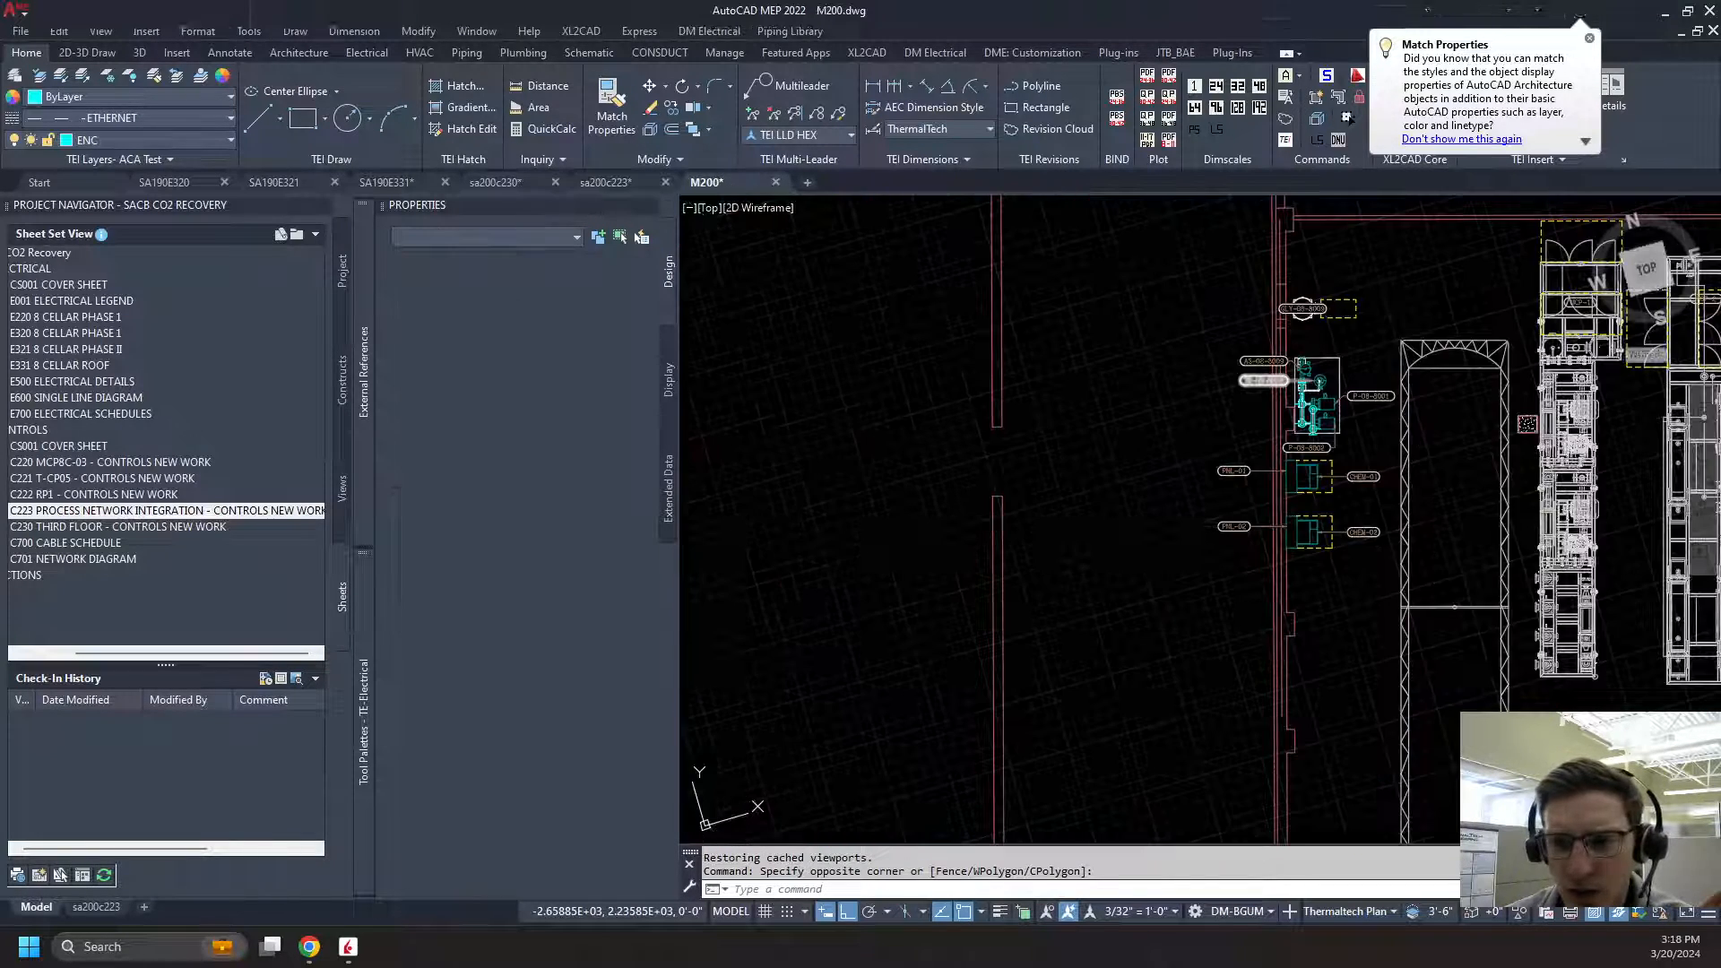
scroll(1274, 440, "up", 5)
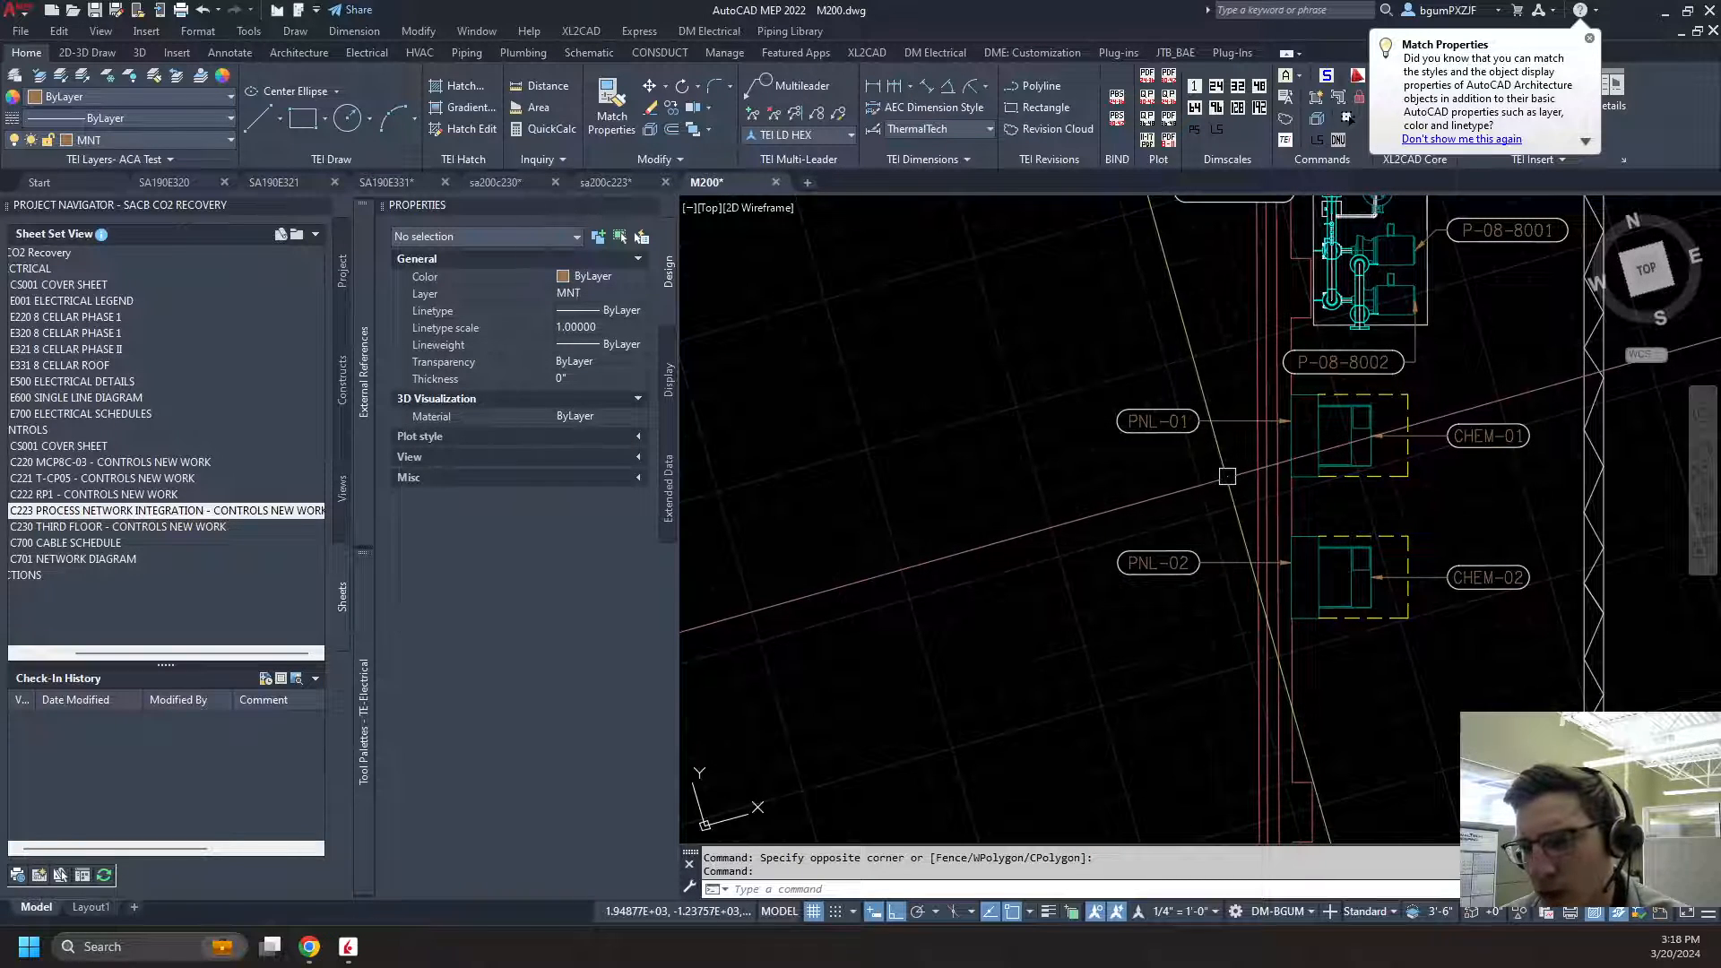
left_click(1225, 475)
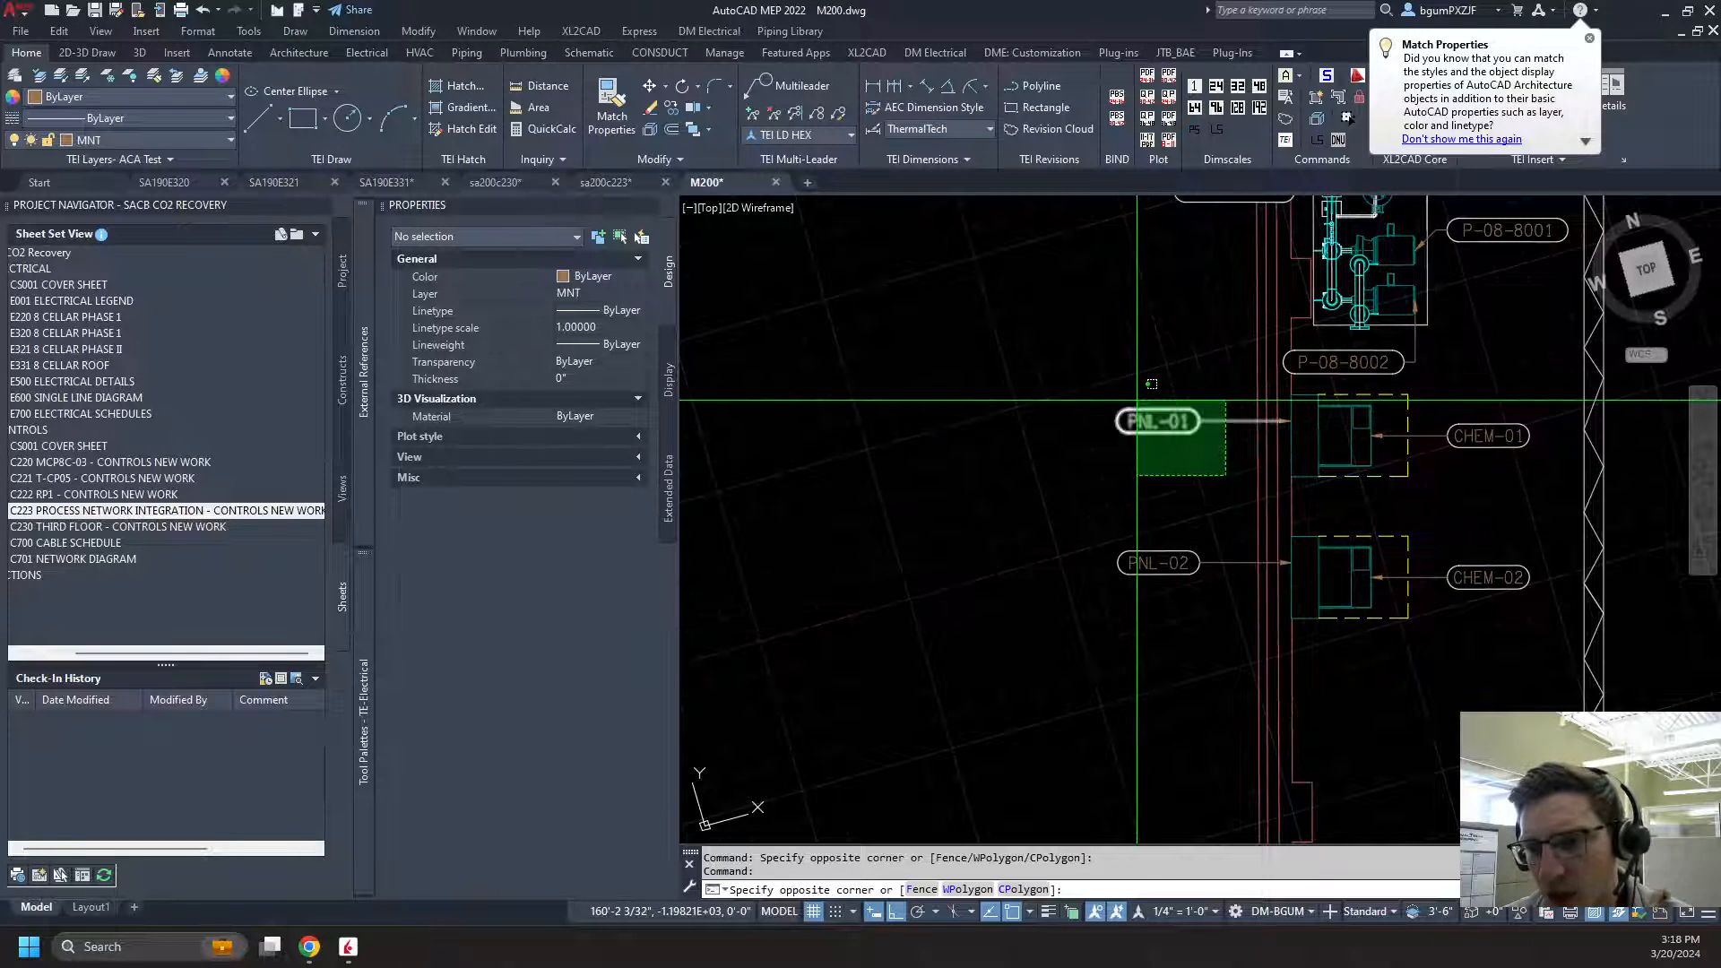
left_click(1190, 453)
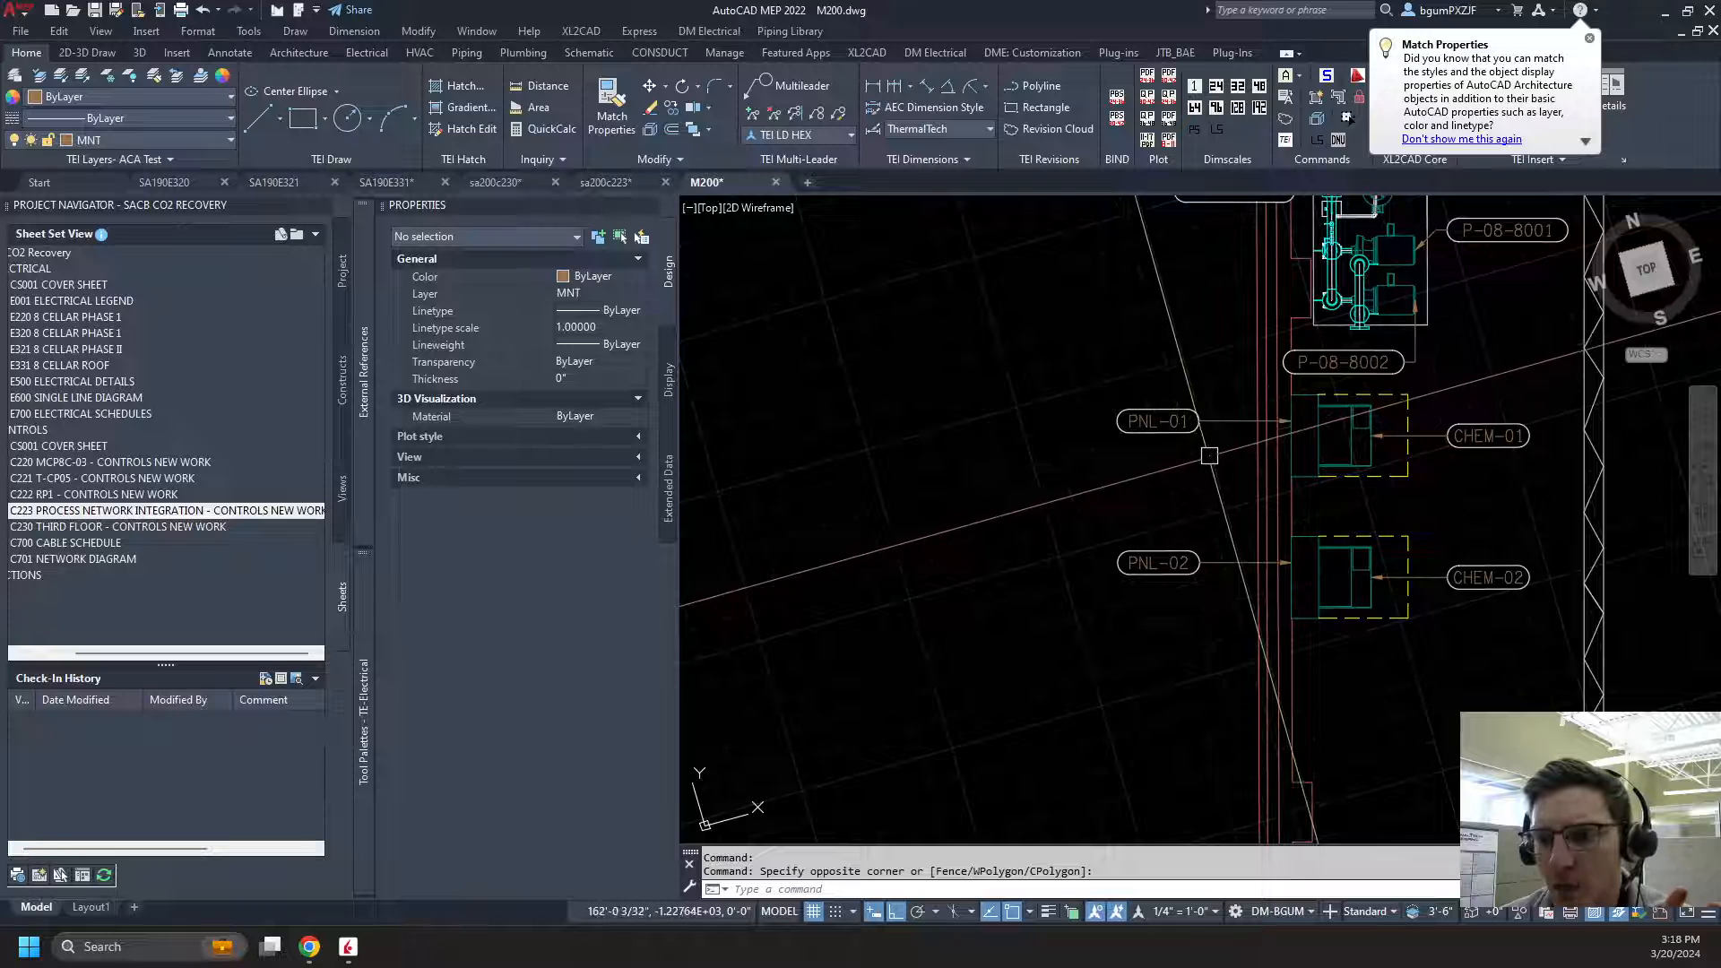
left_click(1208, 452)
left_click(1101, 350)
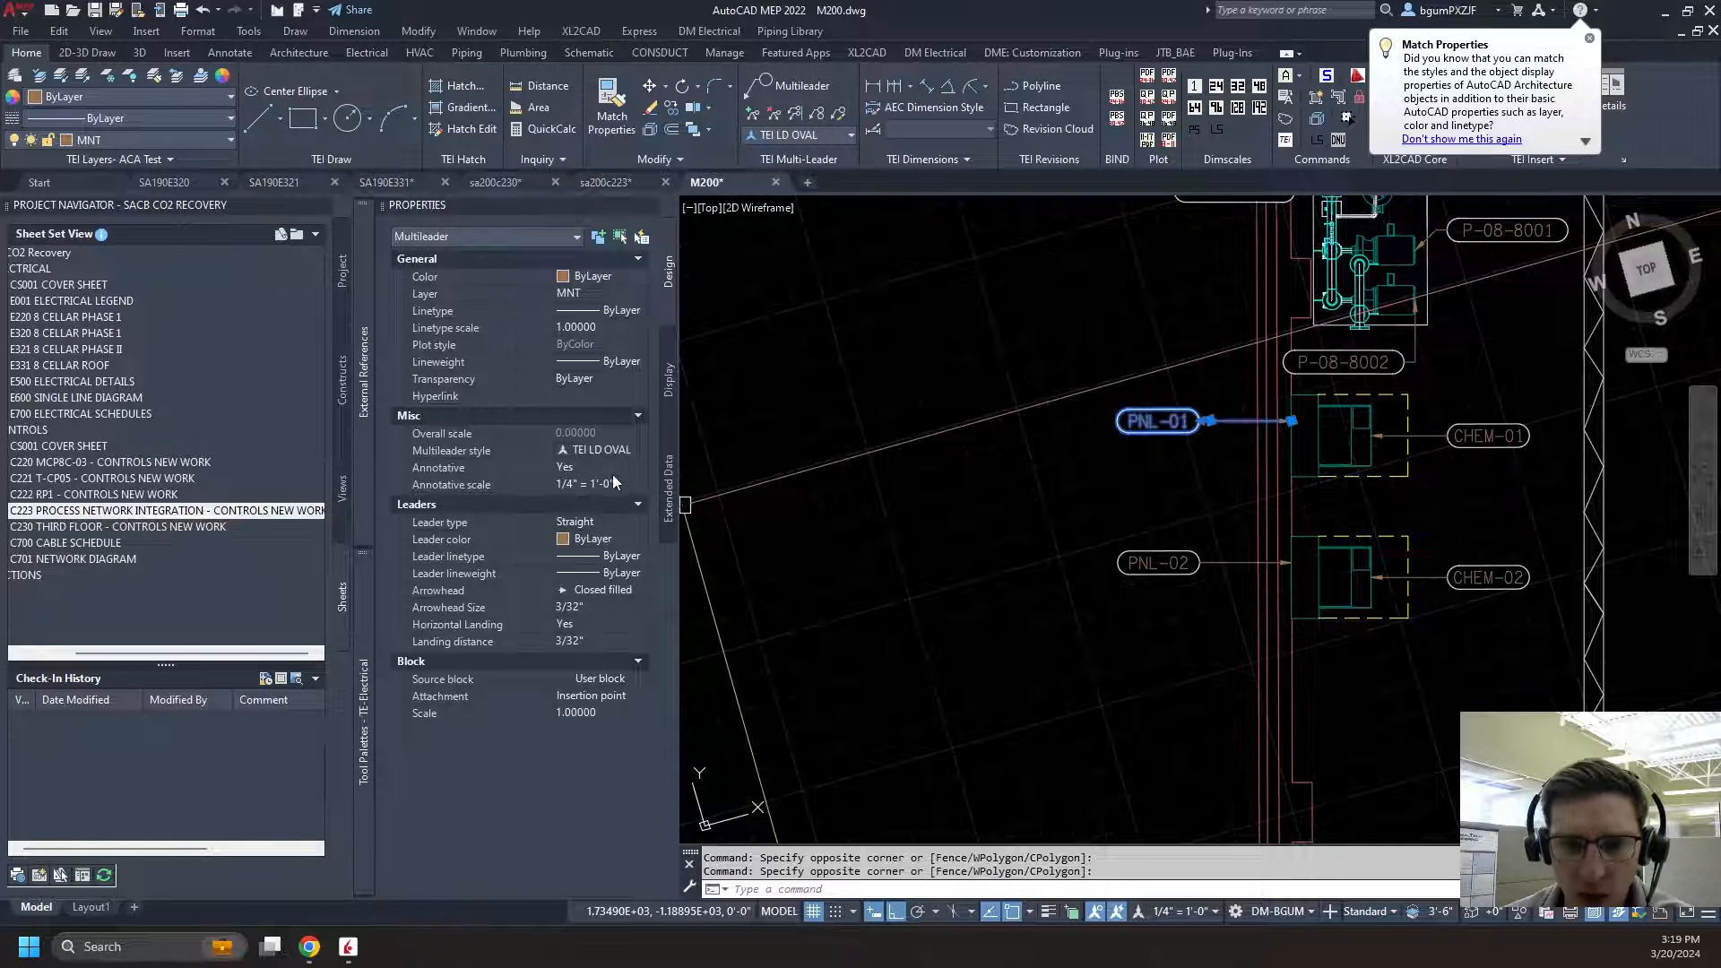
left_click(638, 466)
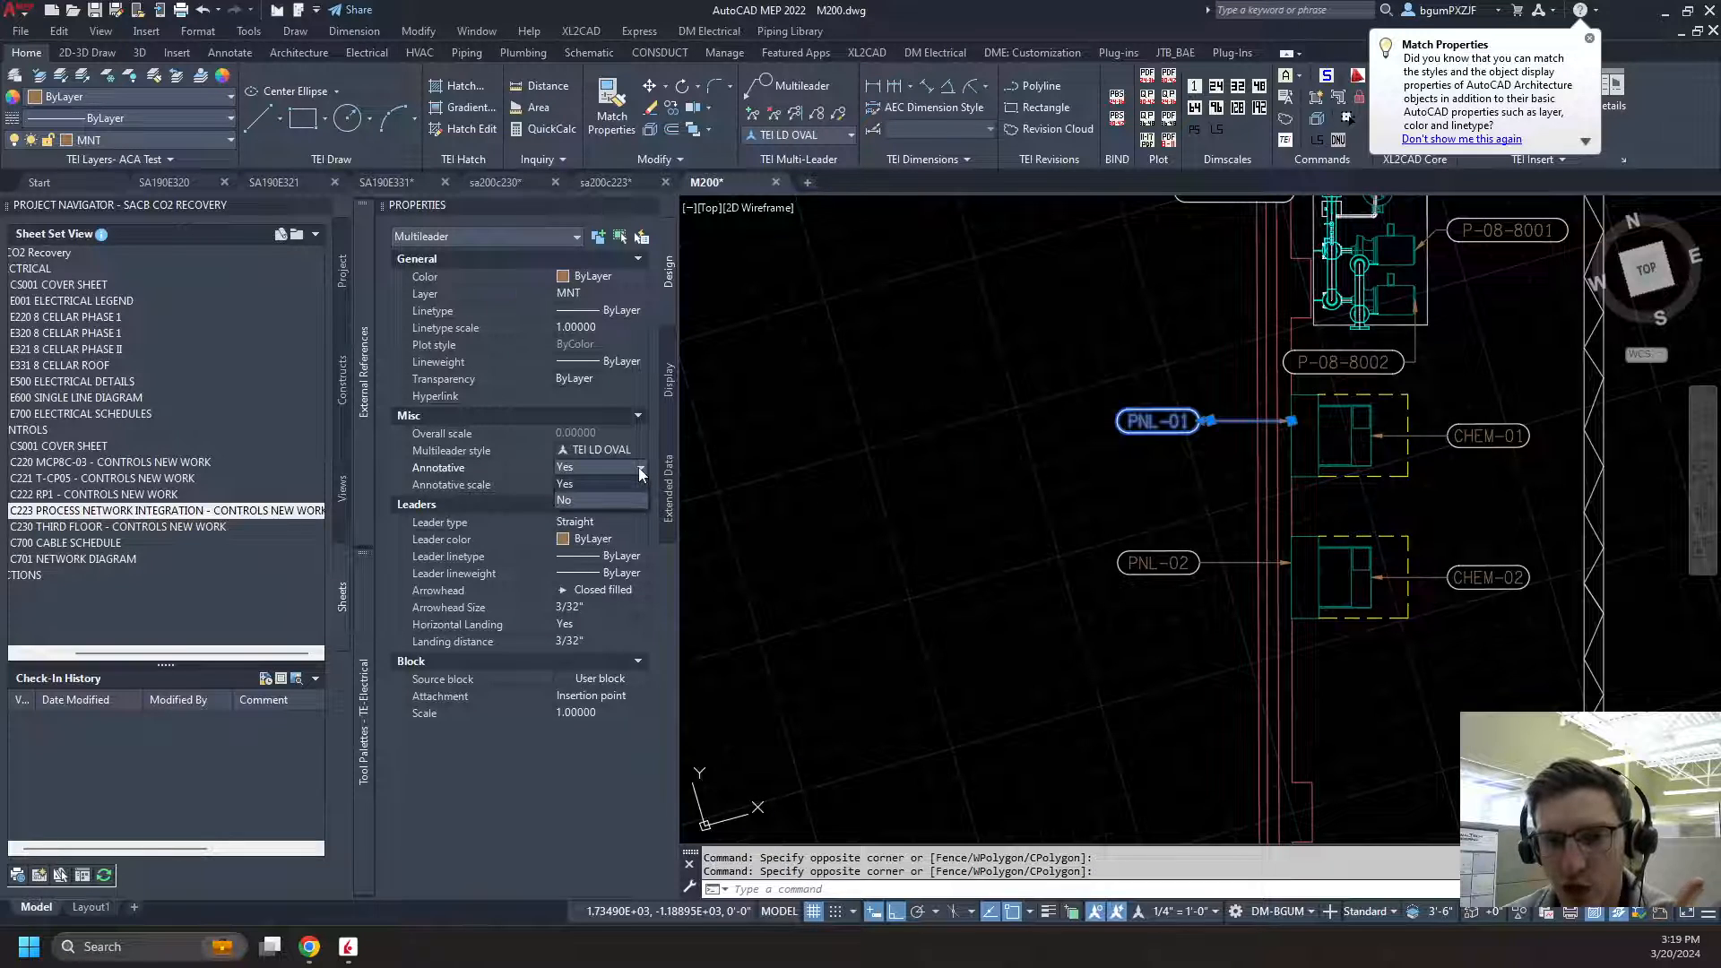
key("Escape")
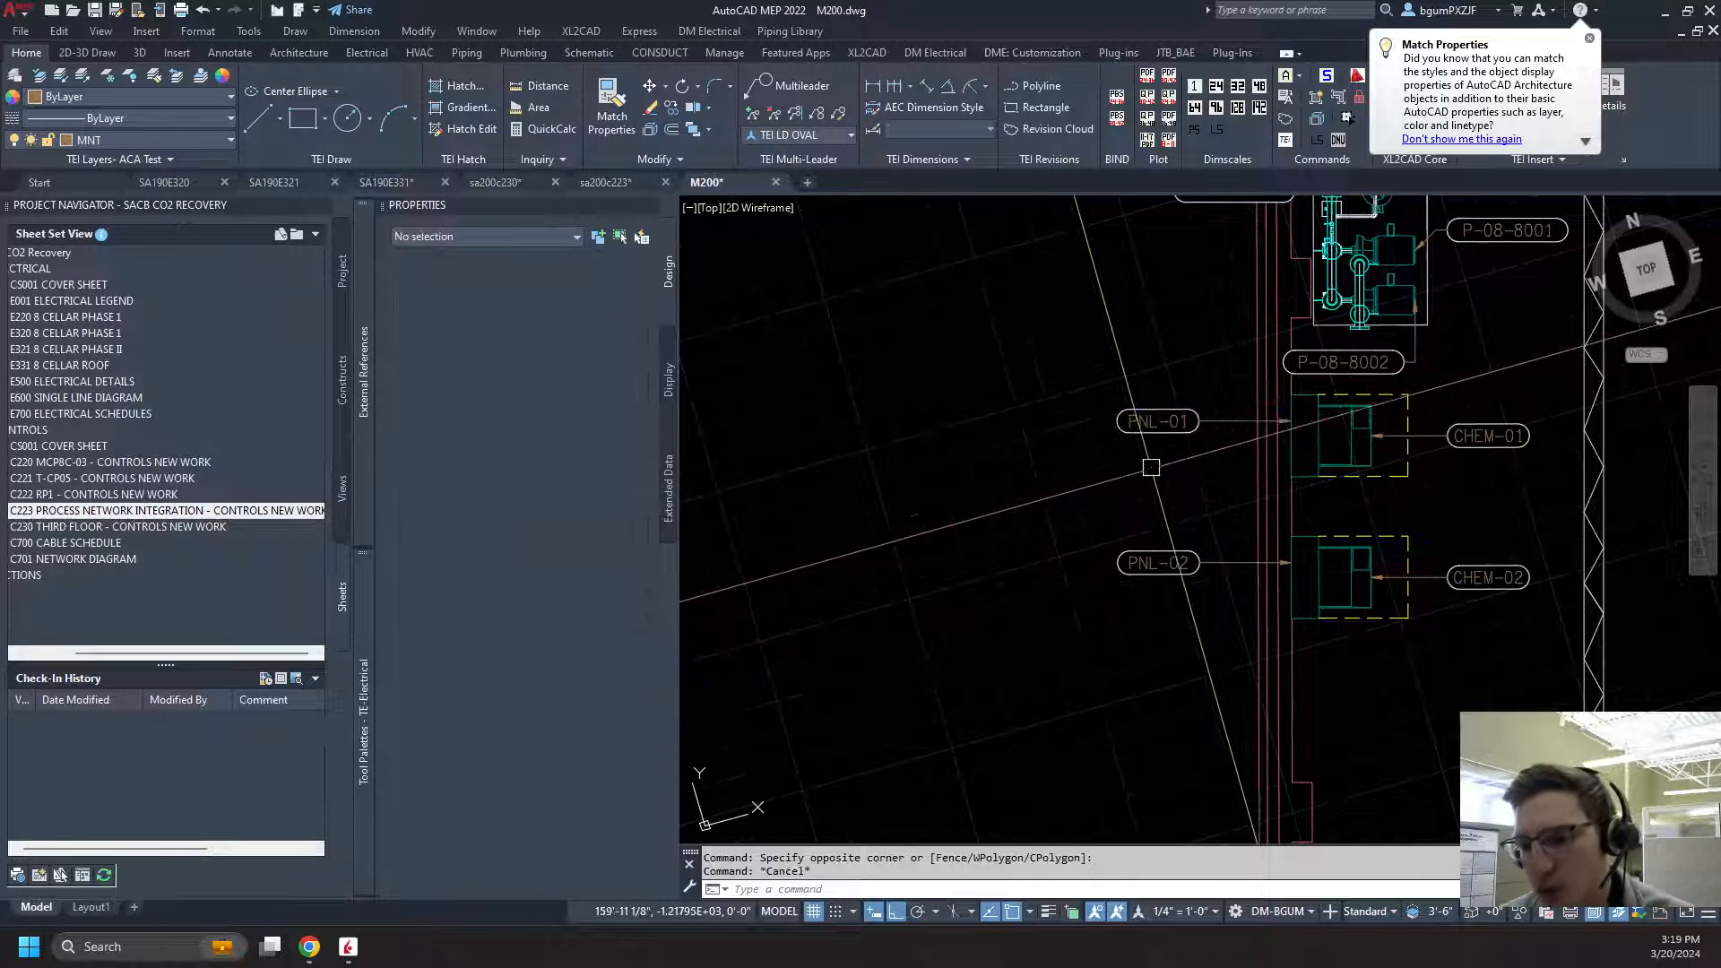
Reset the PNL-02 multileader to the 1/4" = 1'-0" scale by turning its annotative property off and on again
left_click(1187, 566)
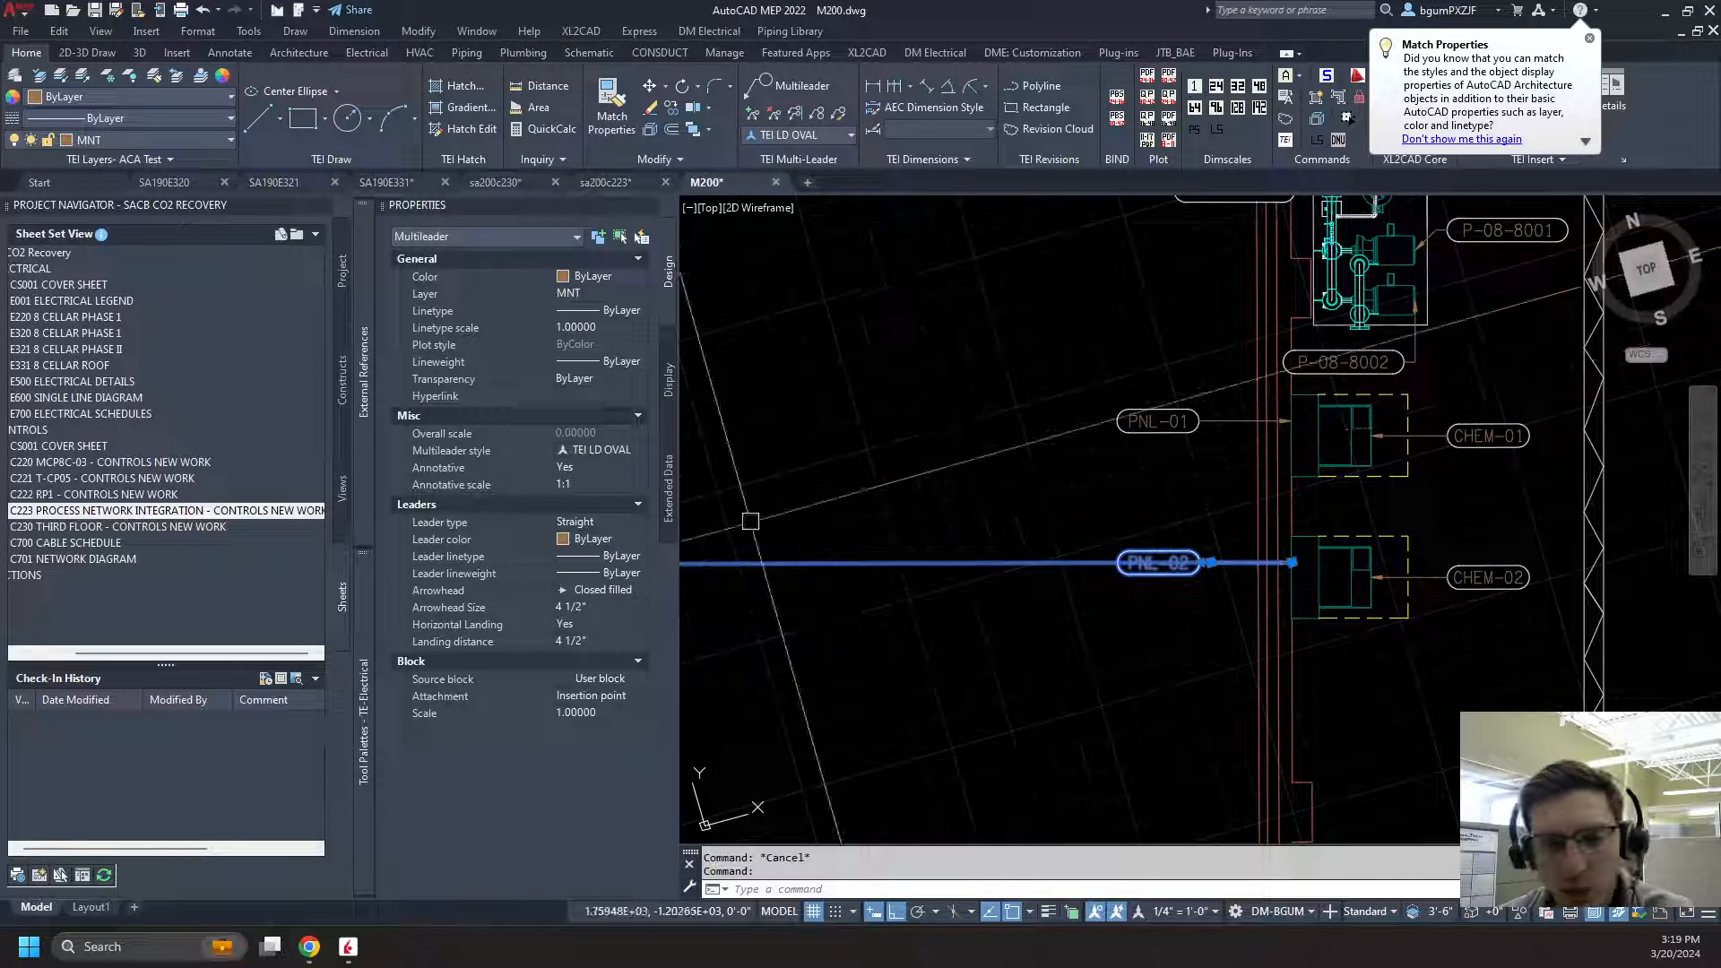
left_click(595, 468)
left_click(598, 499)
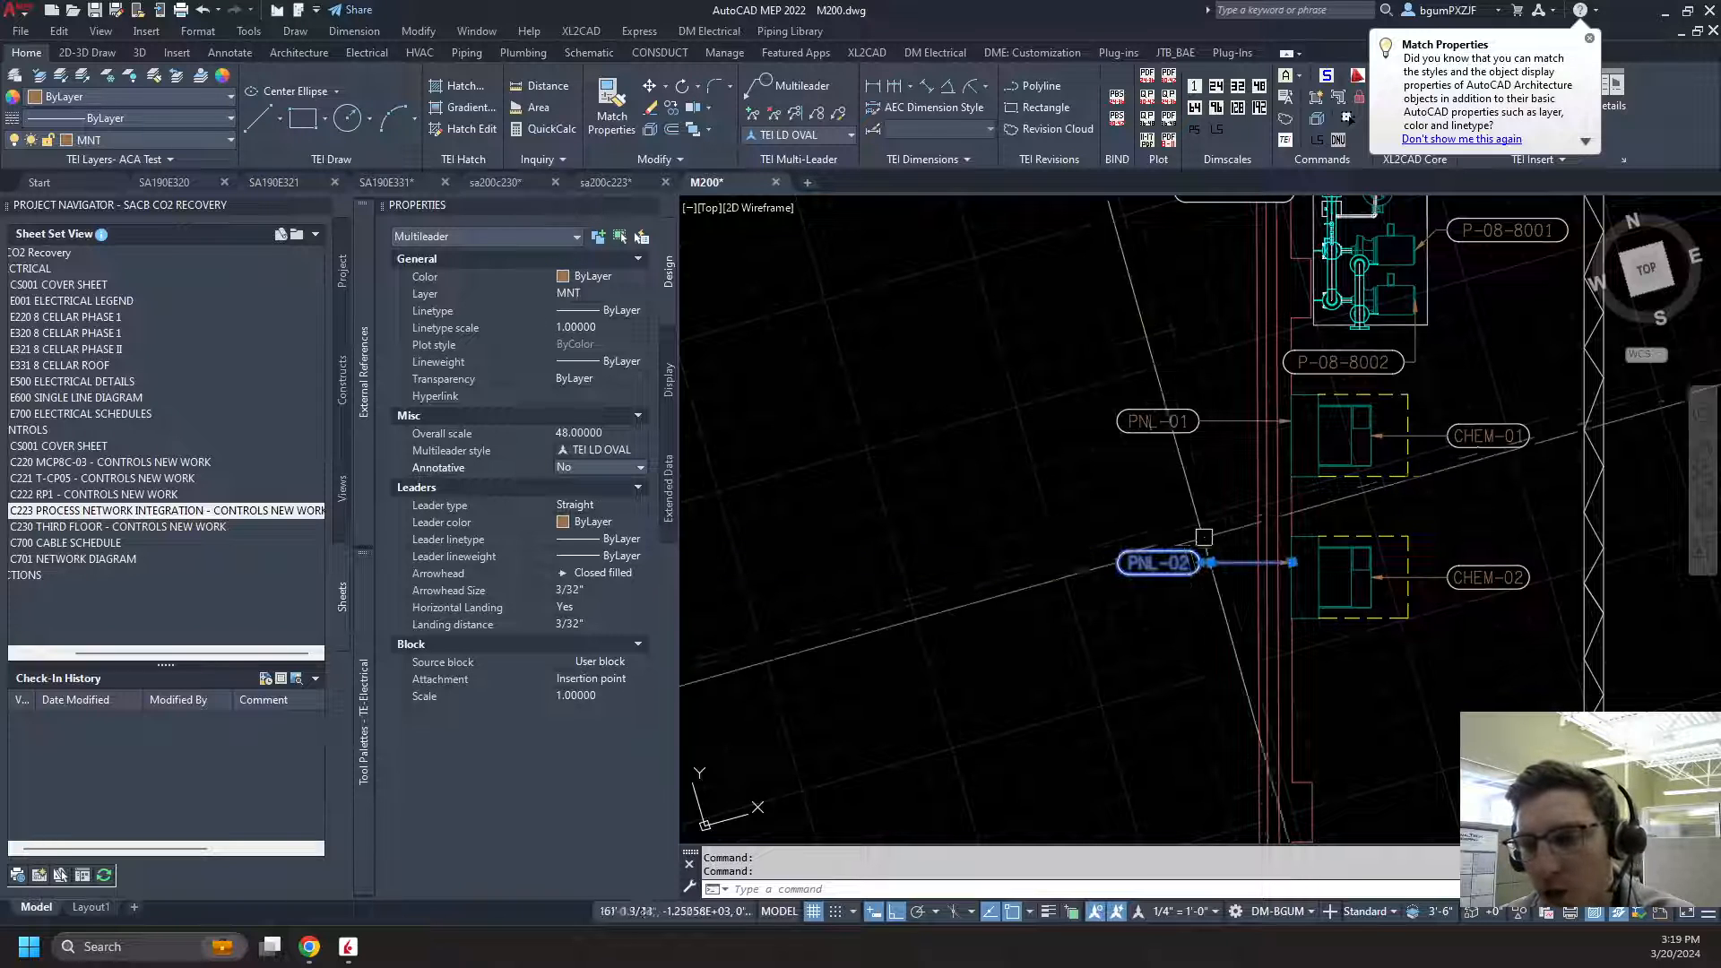
left_click(588, 484)
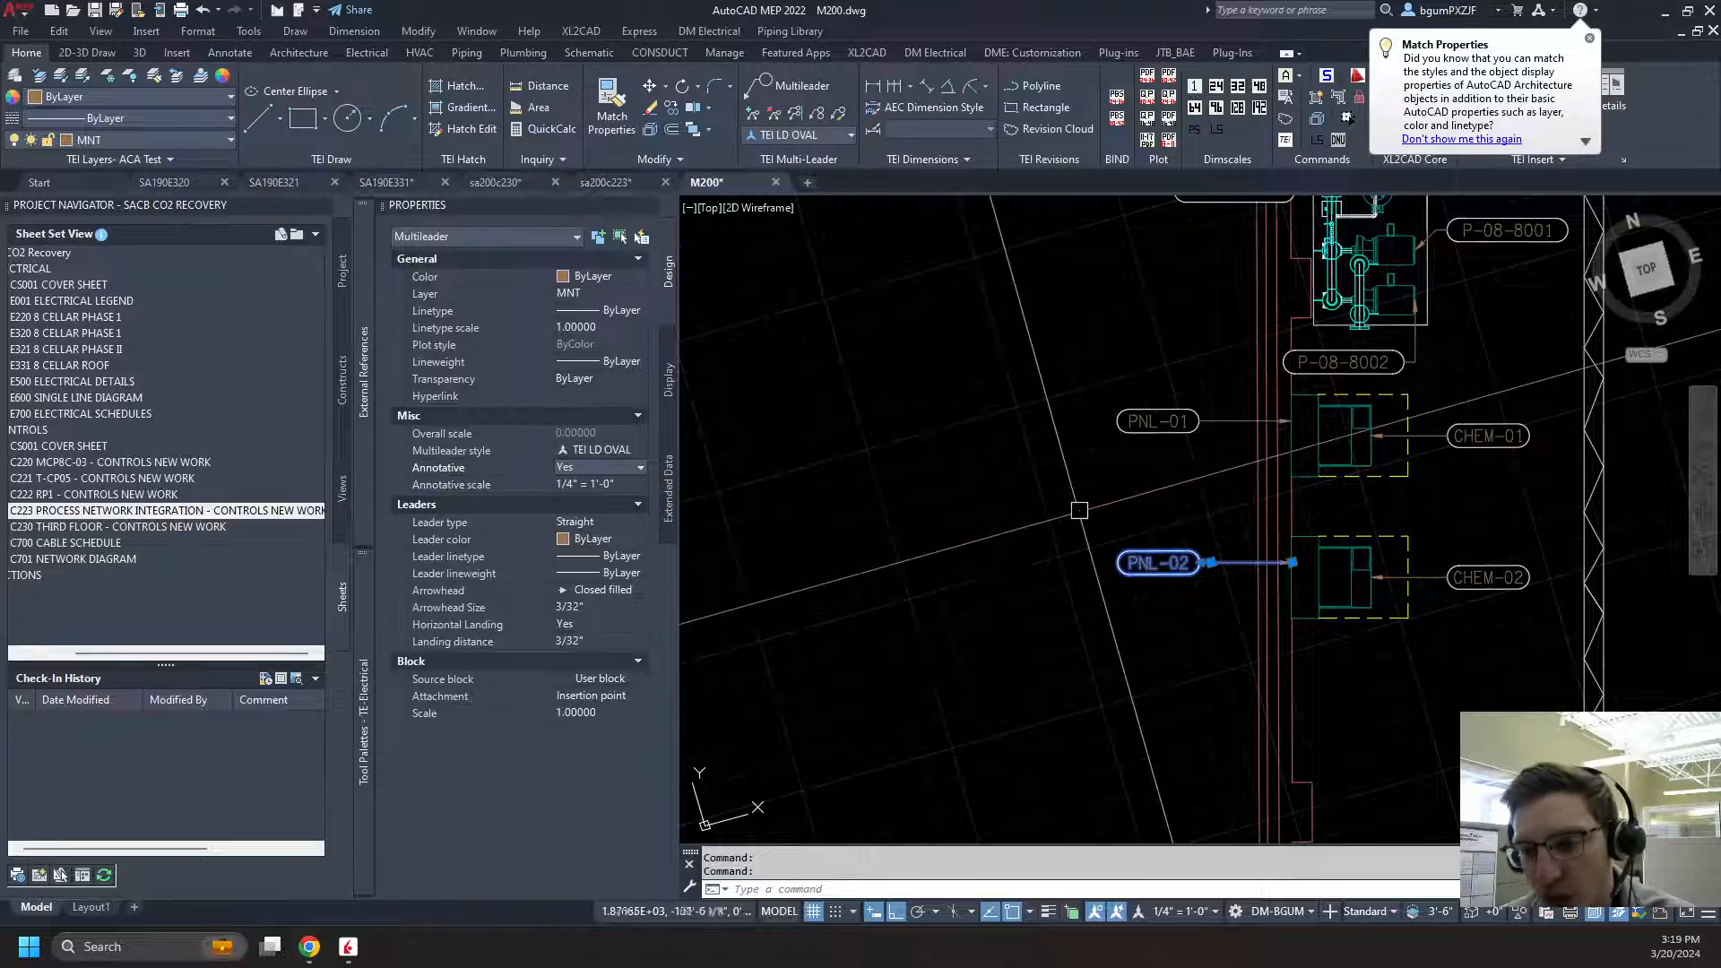
key("Escape")
Remove every annotation scale except 3/32" = 1'-0" from the CHEM-02 multileader's object scale list
mouse_move(1511, 600)
middle_mouse_down()
mouse_move(1347, 605)
mouse_move(1035, 528)
middle_mouse_up()
left_click(1337, 615)
left_click(1307, 563)
scroll(1039, 538, "down", 3)
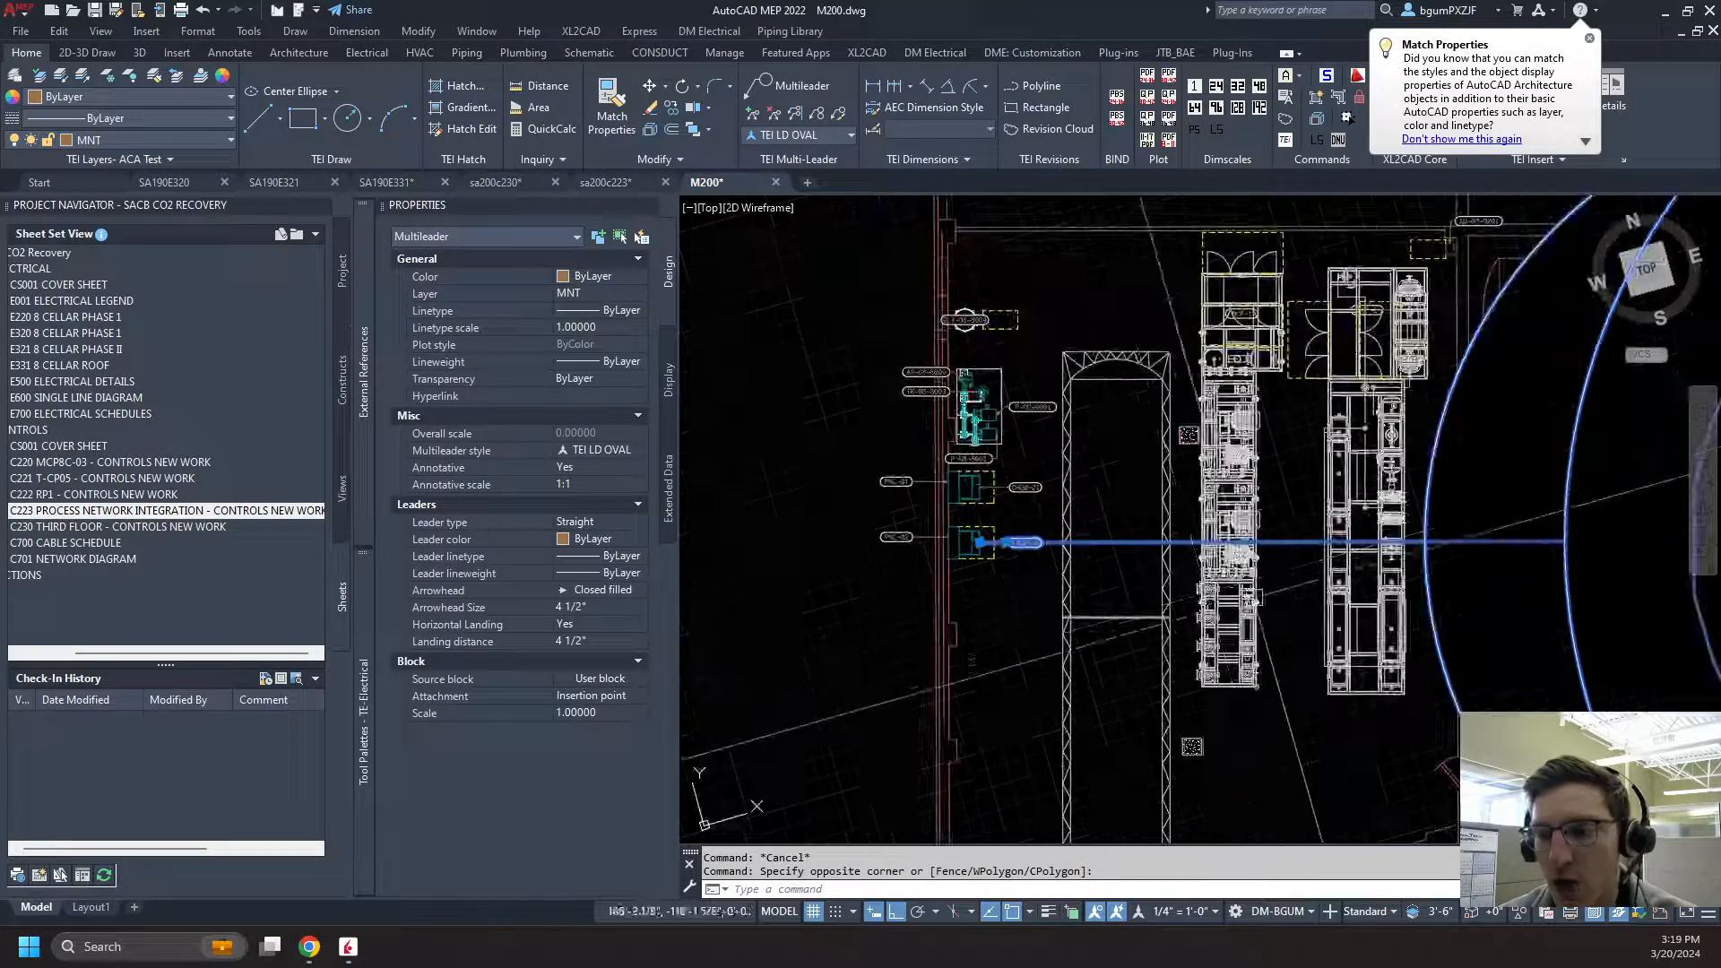
scroll(1175, 595, "up", 3)
scroll(1060, 558, "up", 3)
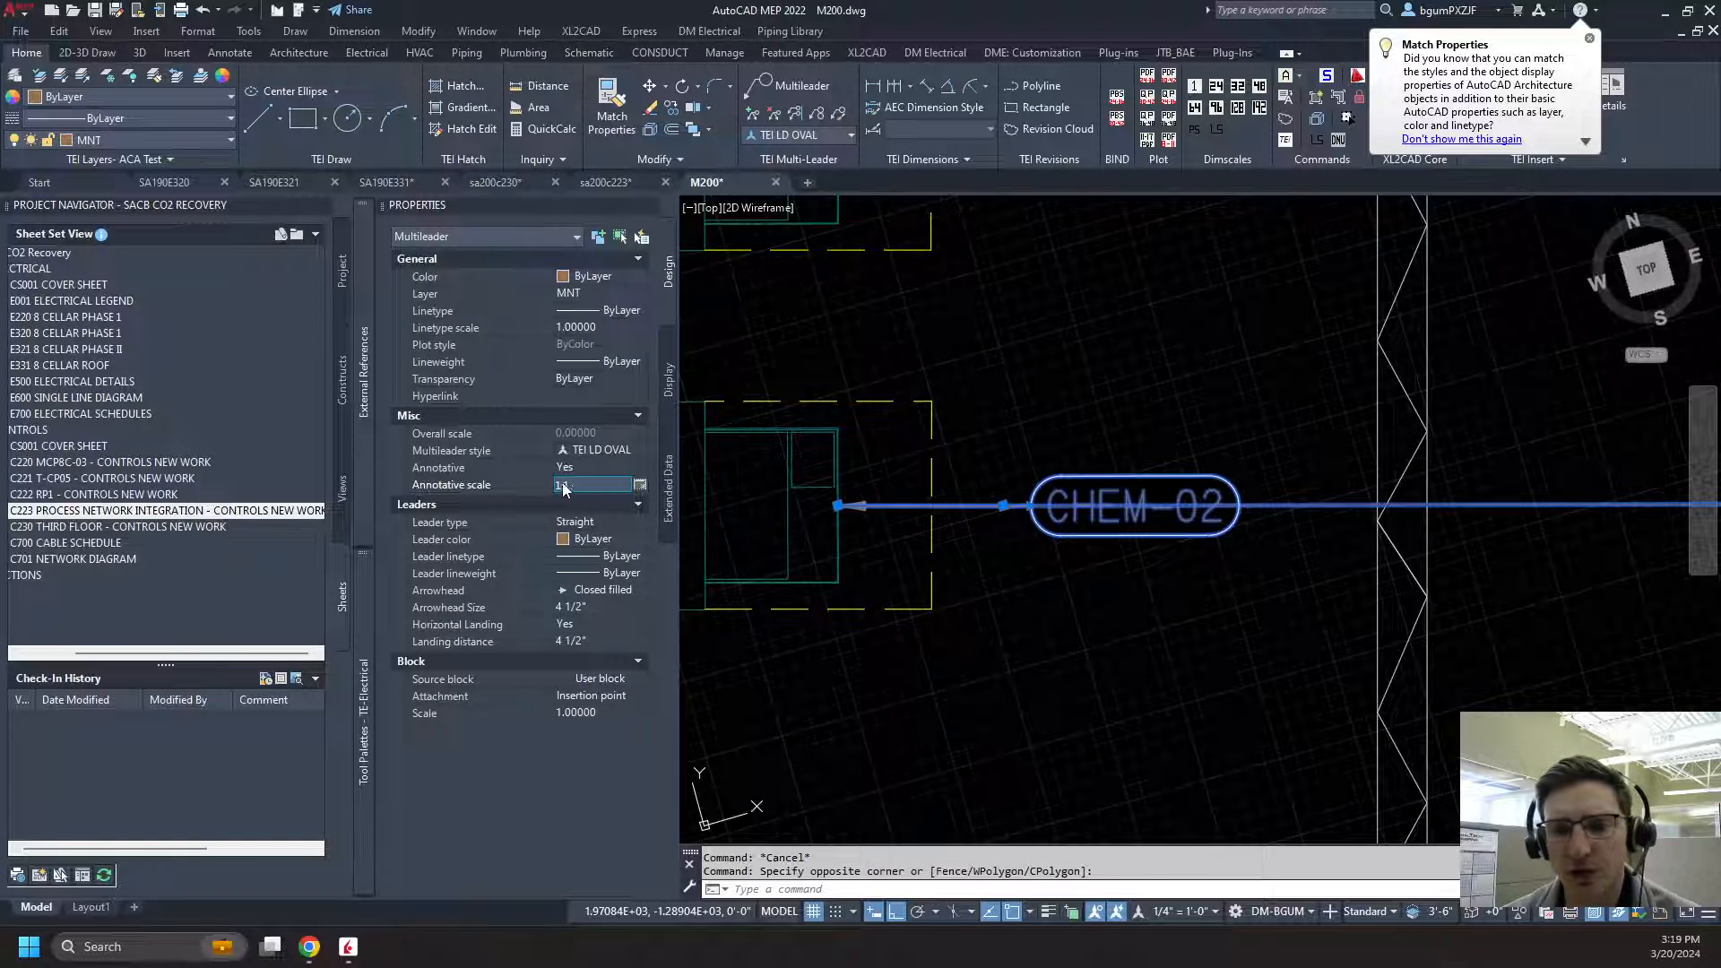
left_click(639, 484)
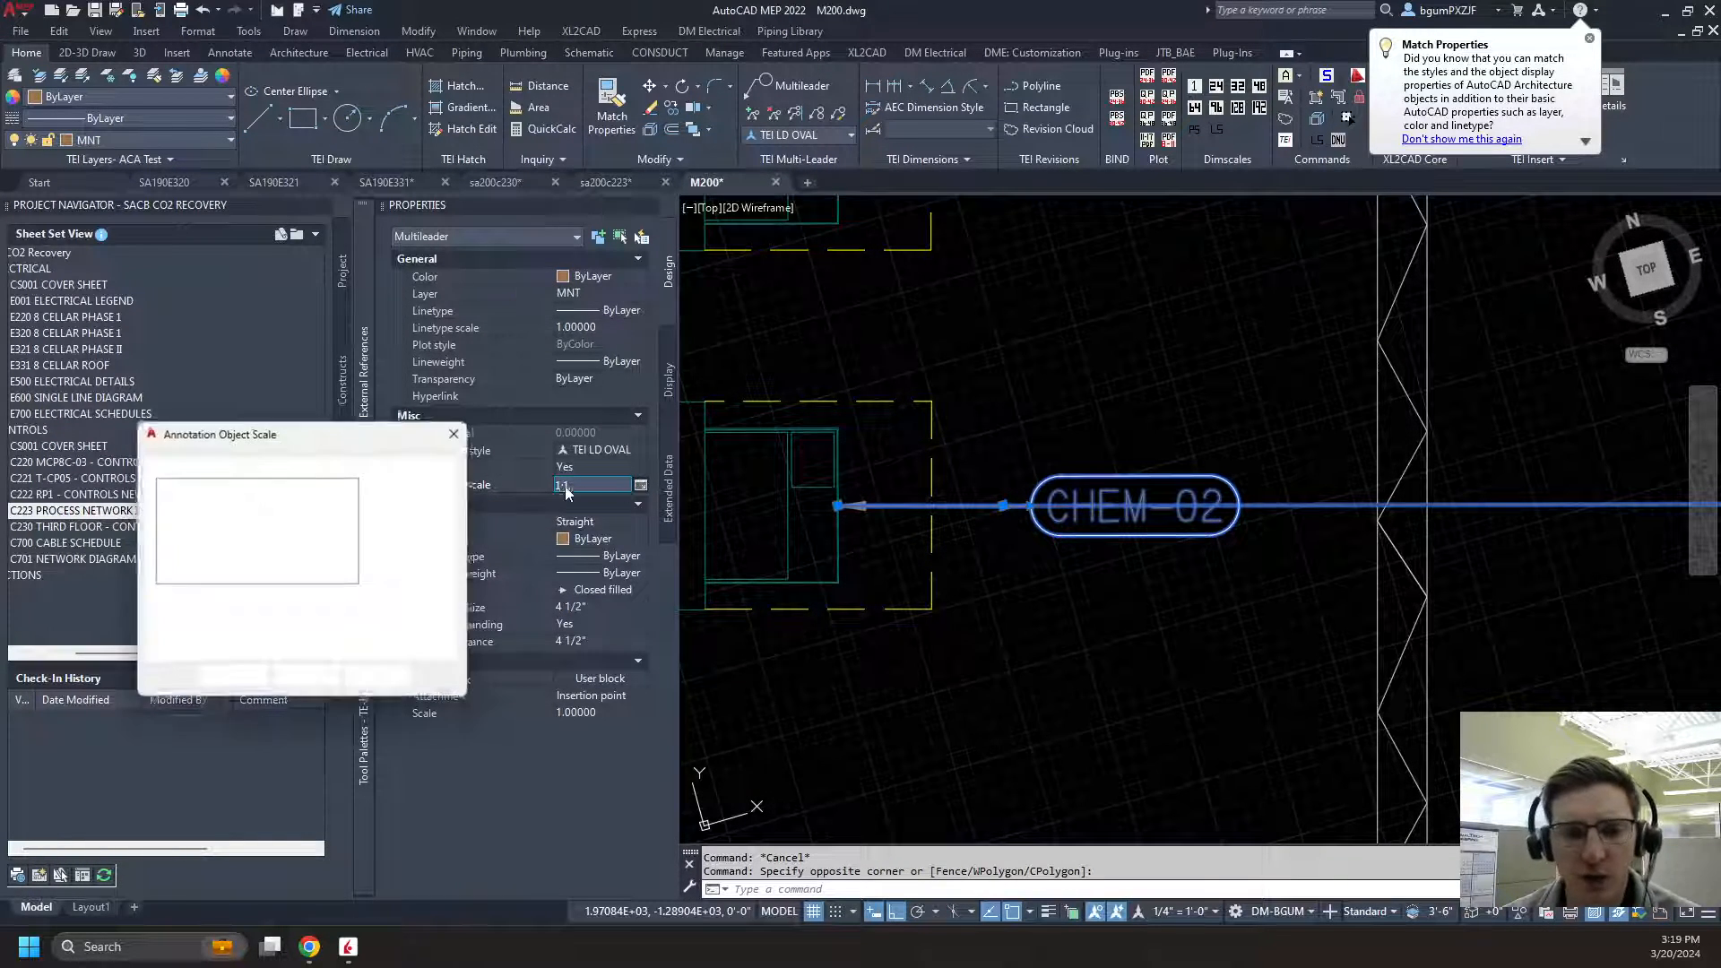
left_click(410, 512)
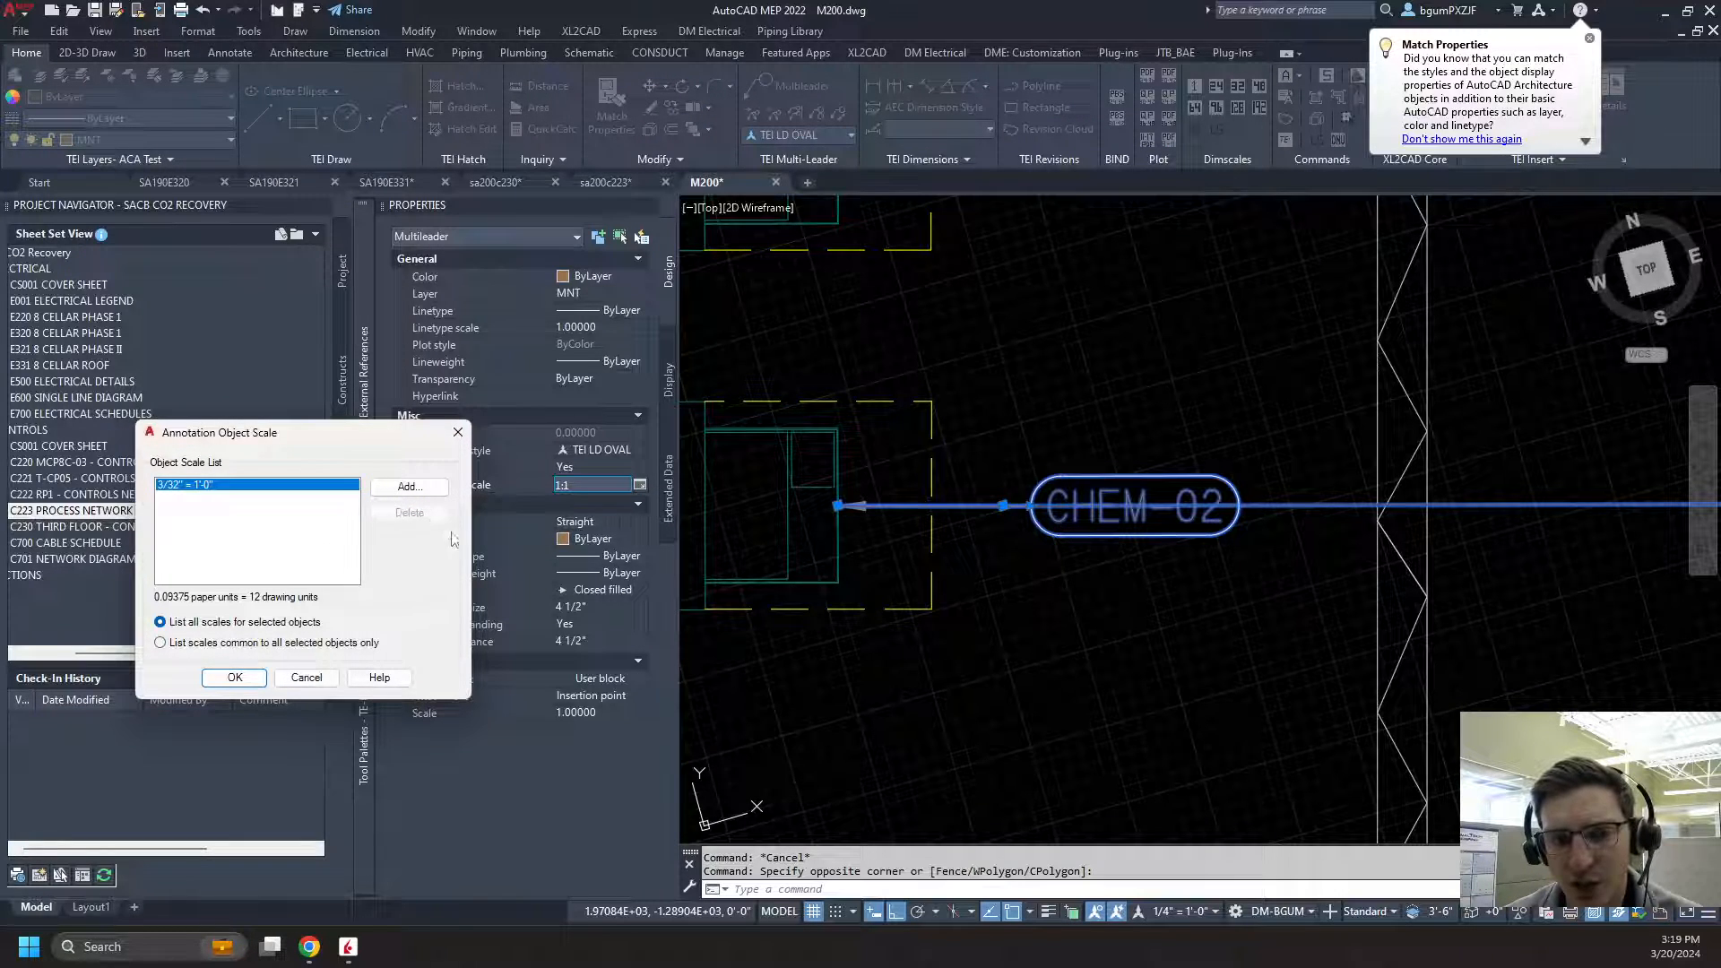
left_click(235, 678)
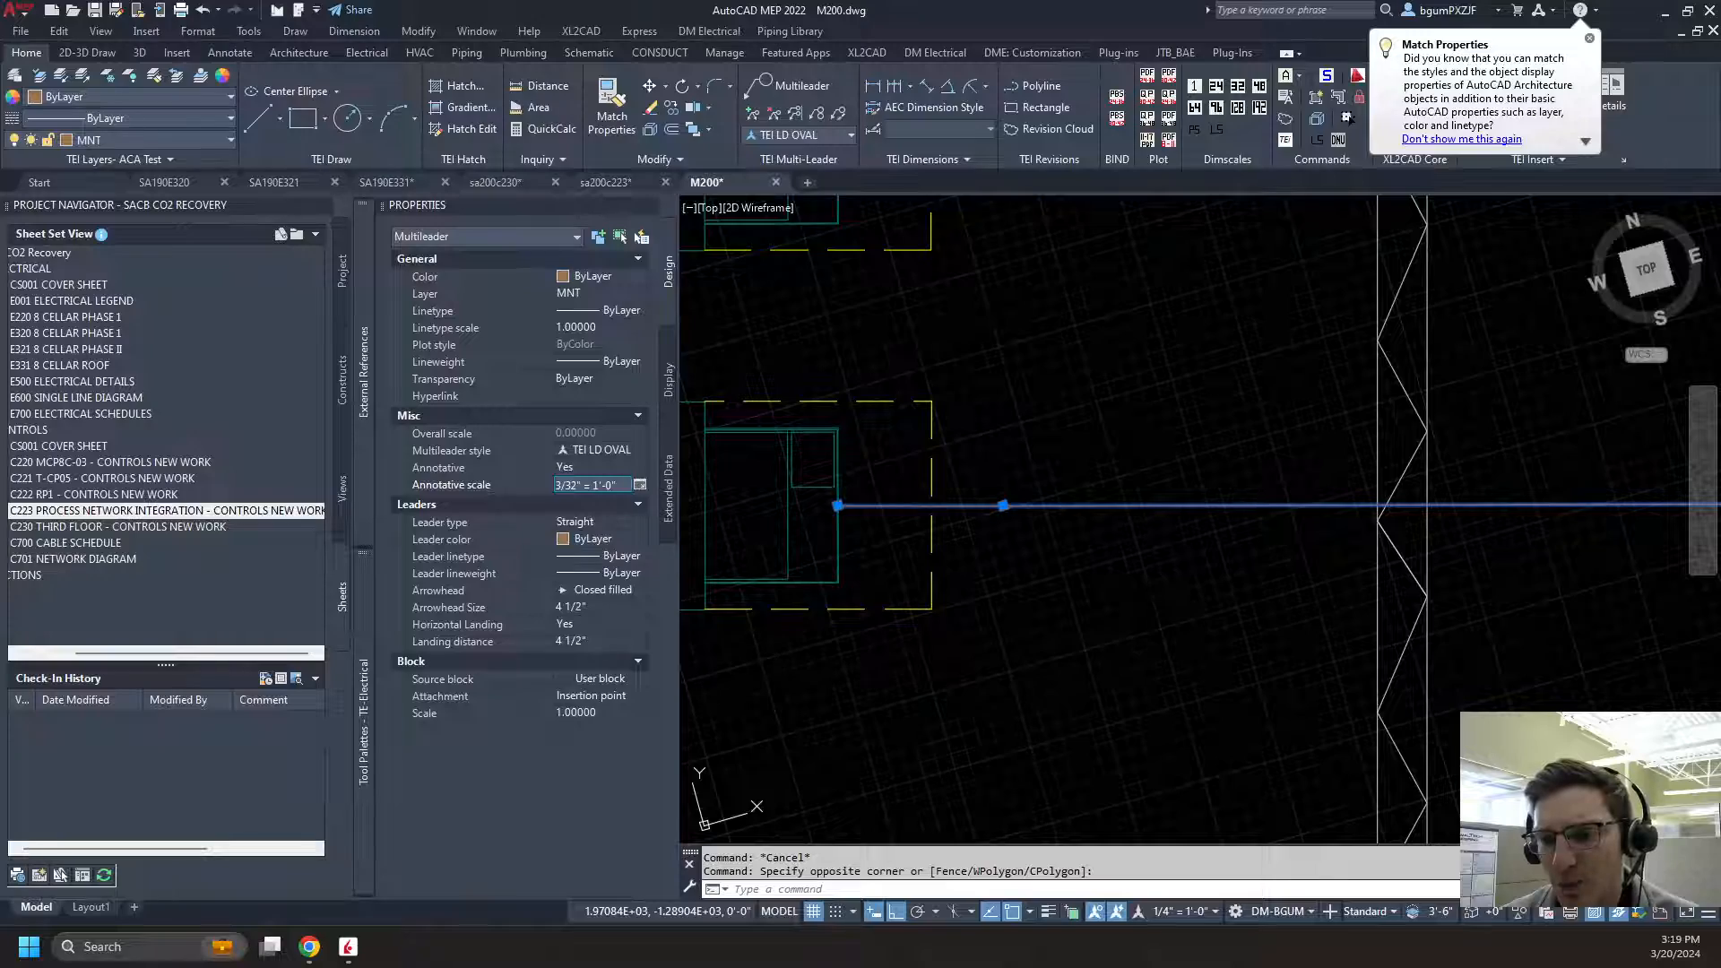
Examine the CHEM-02 multileader's size and extent compared with the neighbouring tags
scroll(1144, 574, "down", 6)
middle_click_drag(1163, 544, 959, 550)
scroll(960, 550, "up", 6)
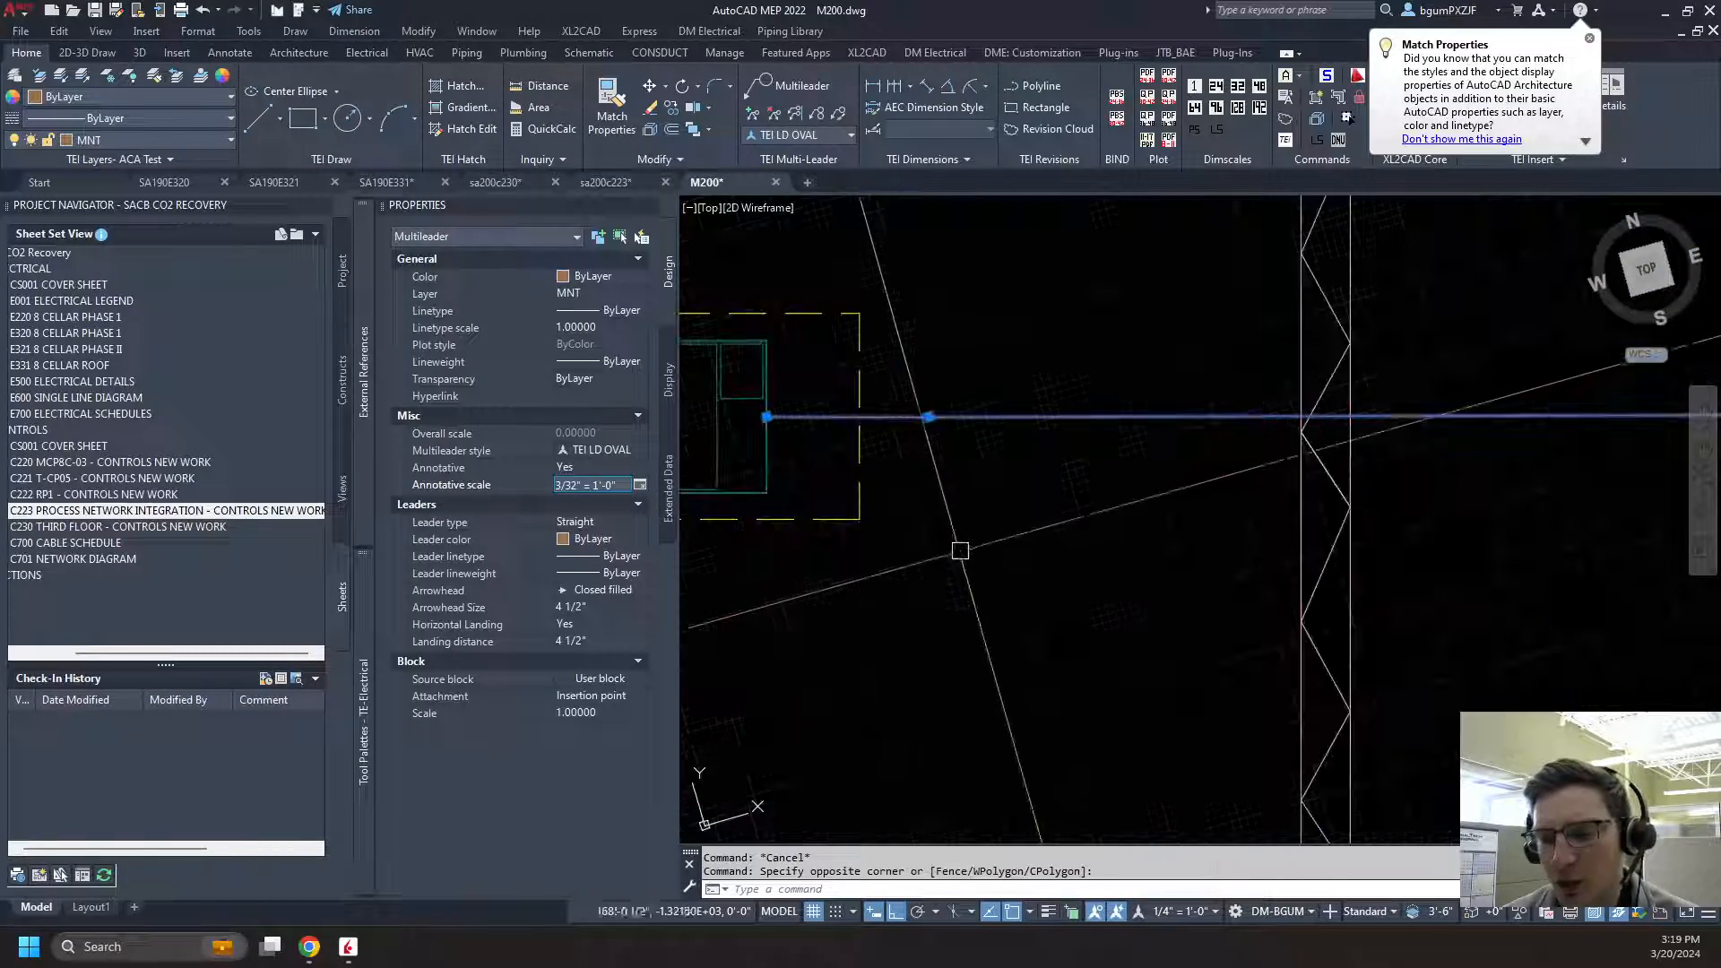
scroll(897, 484, "down", 5)
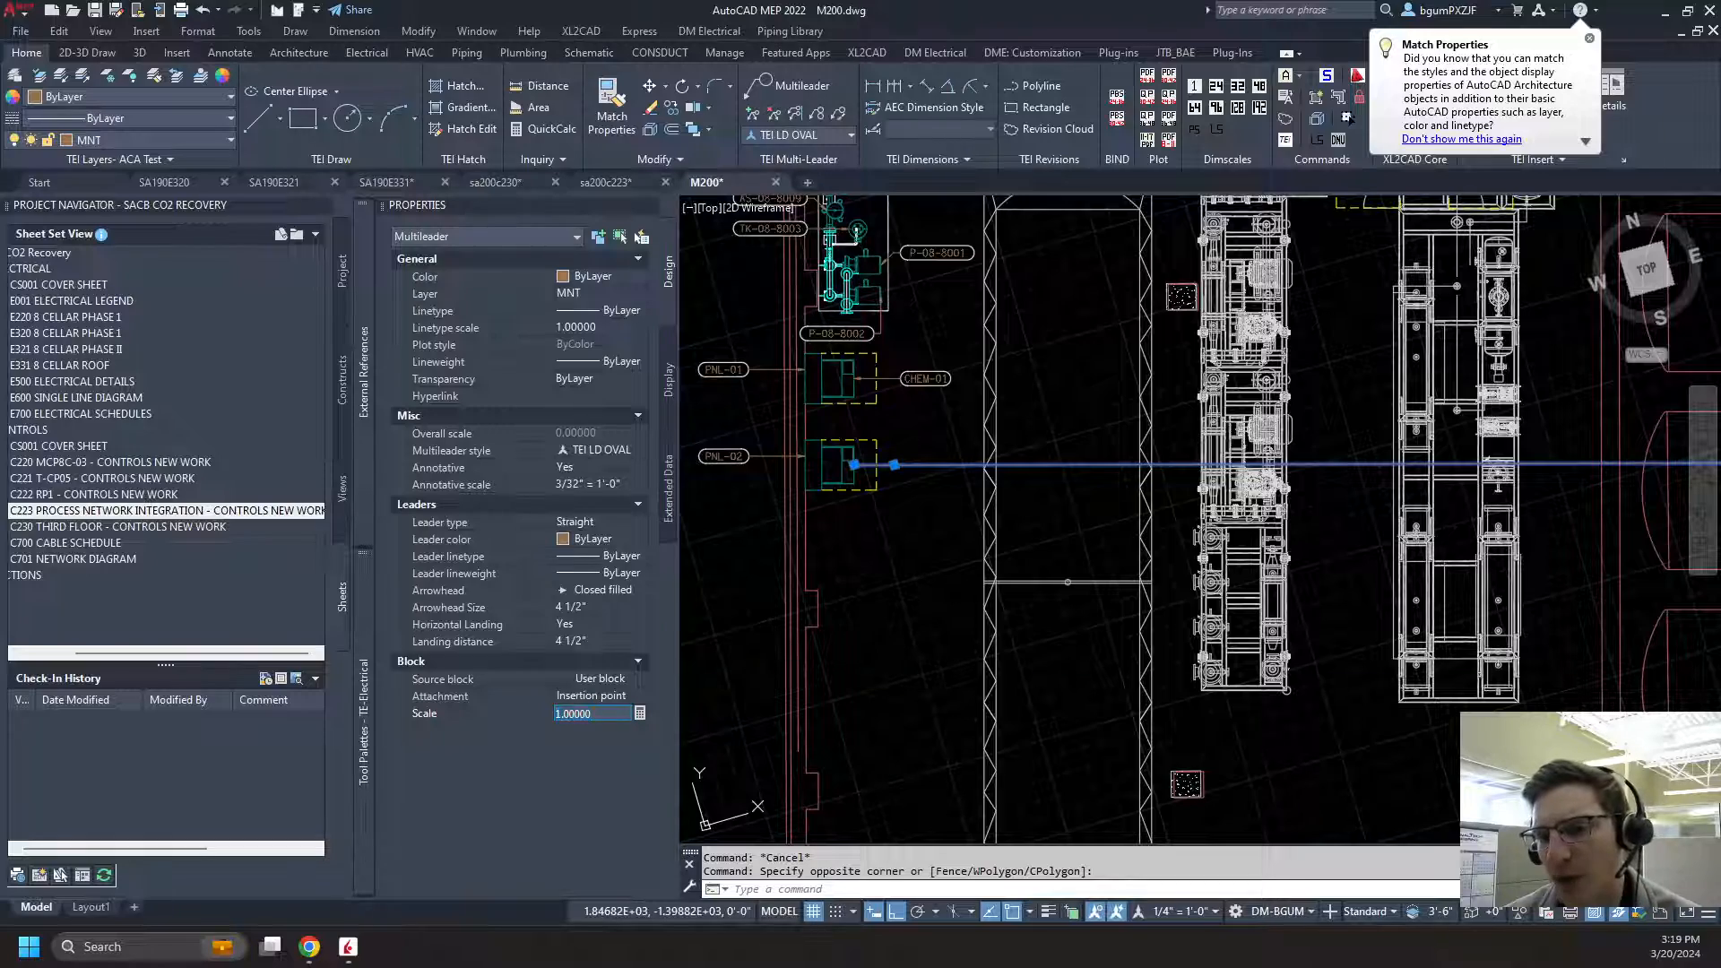
left_click(951, 584)
left_click(903, 554)
key("Escape")
scroll(903, 554, "down", 4)
mouse_move(916, 554)
middle_mouse_down()
mouse_move(825, 570)
mouse_move(1049, 653)
middle_mouse_up()
scroll(826, 568, "up", 3)
left_click(1034, 607)
left_click(1015, 617)
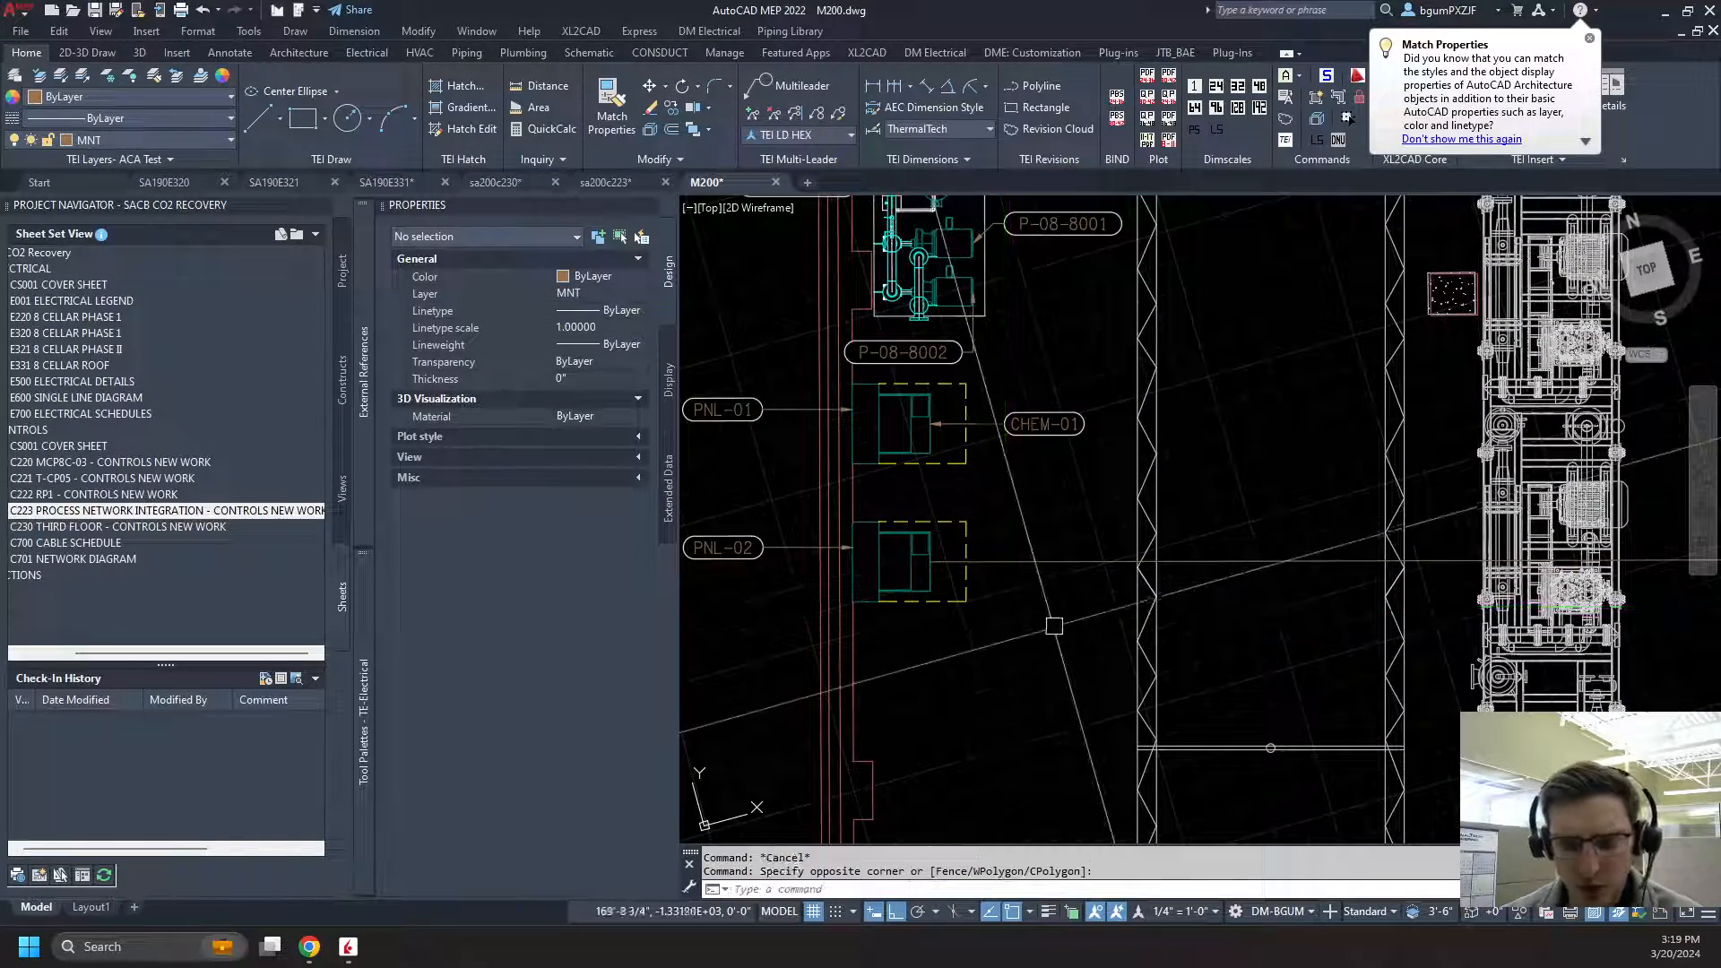
Turn the CHEM-02 multileader's annotative property off and on again to give it the 1/4" = 1'-0" scale
left_click(1076, 619)
left_click(1026, 529)
left_click(604, 468)
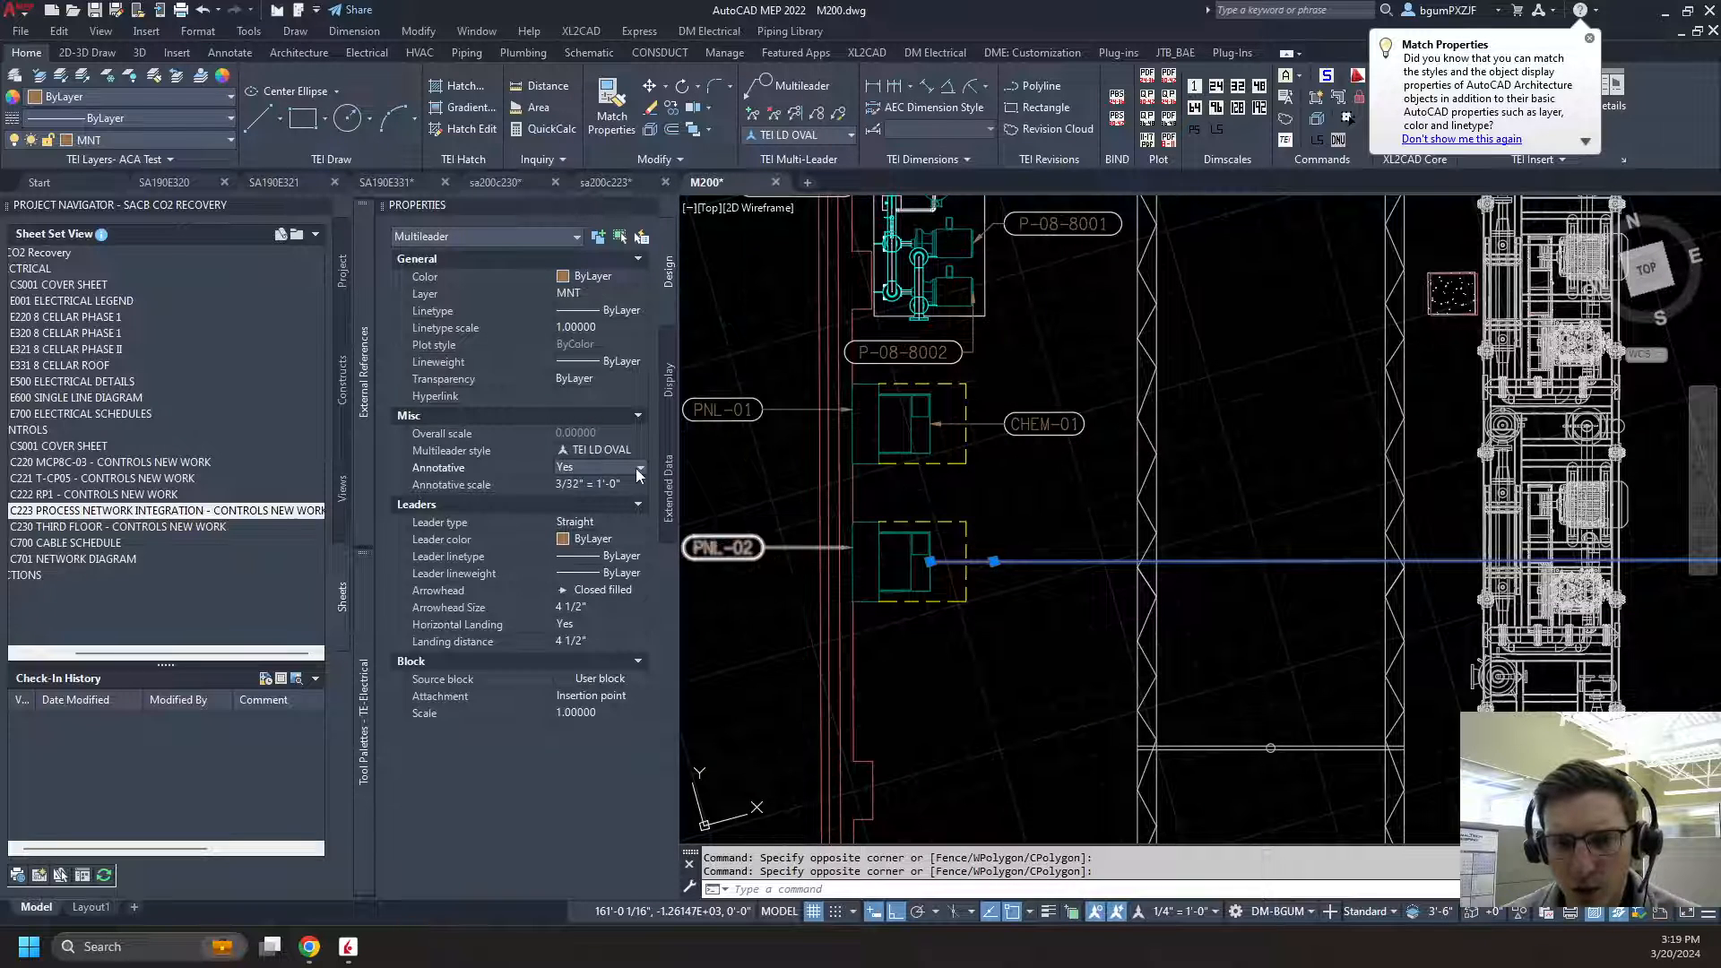
left_click(638, 473)
left_click(581, 499)
left_click(590, 466)
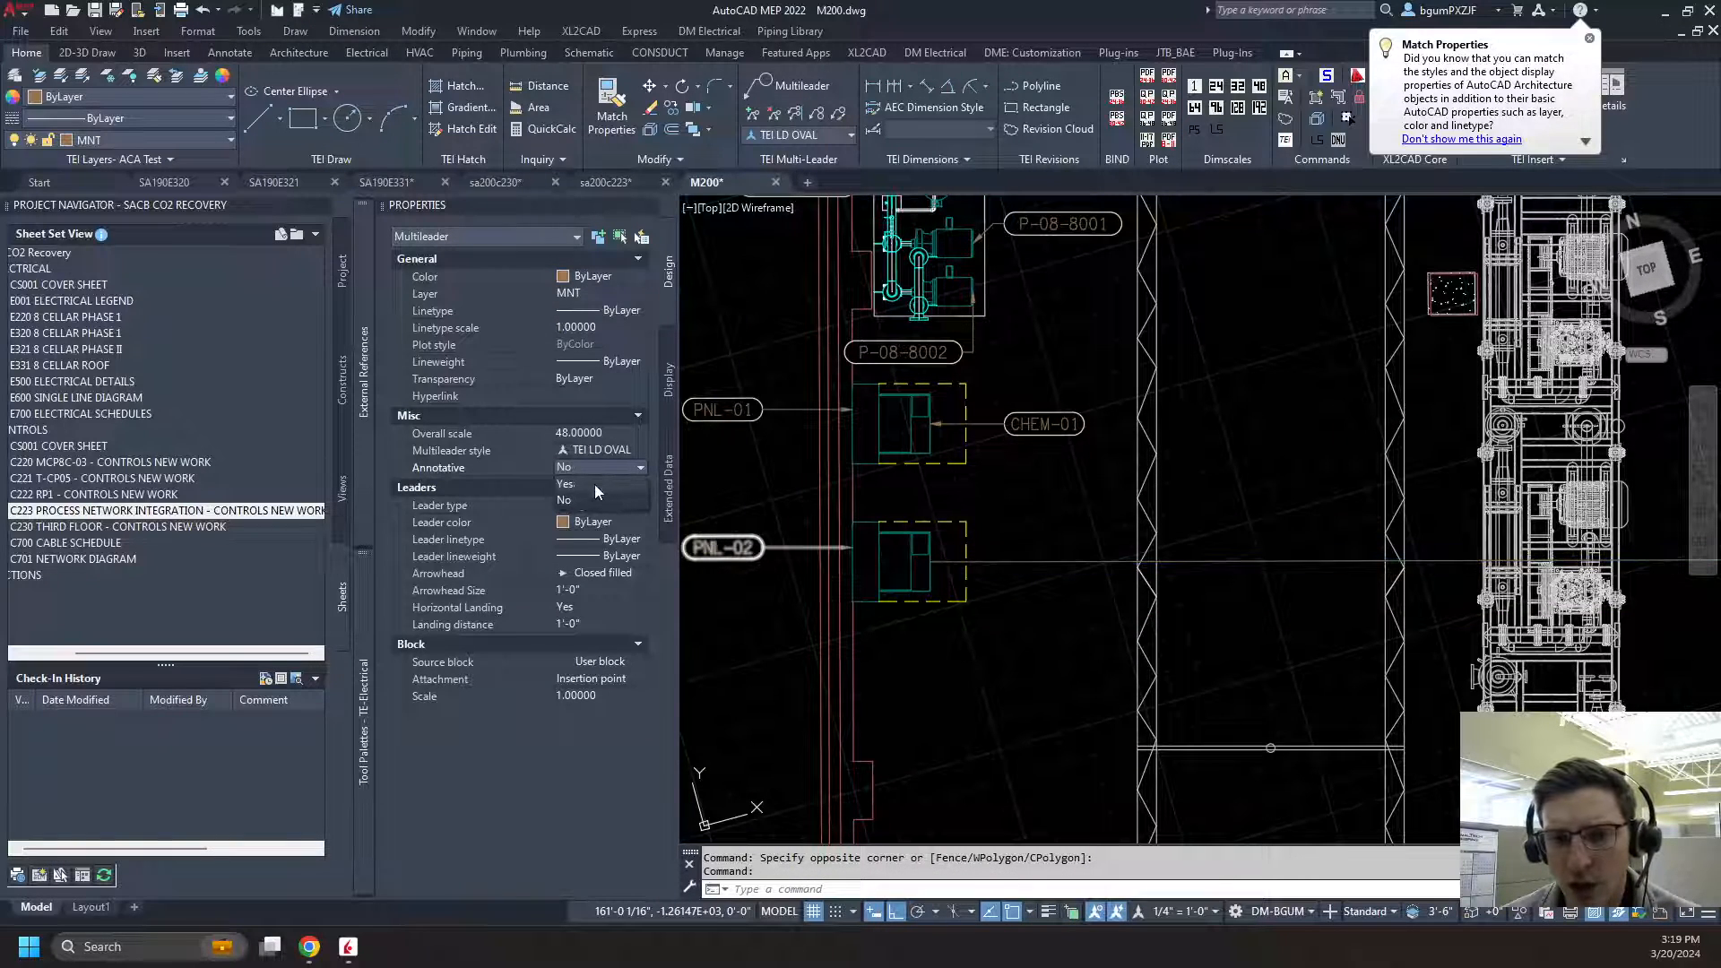
left_click(594, 484)
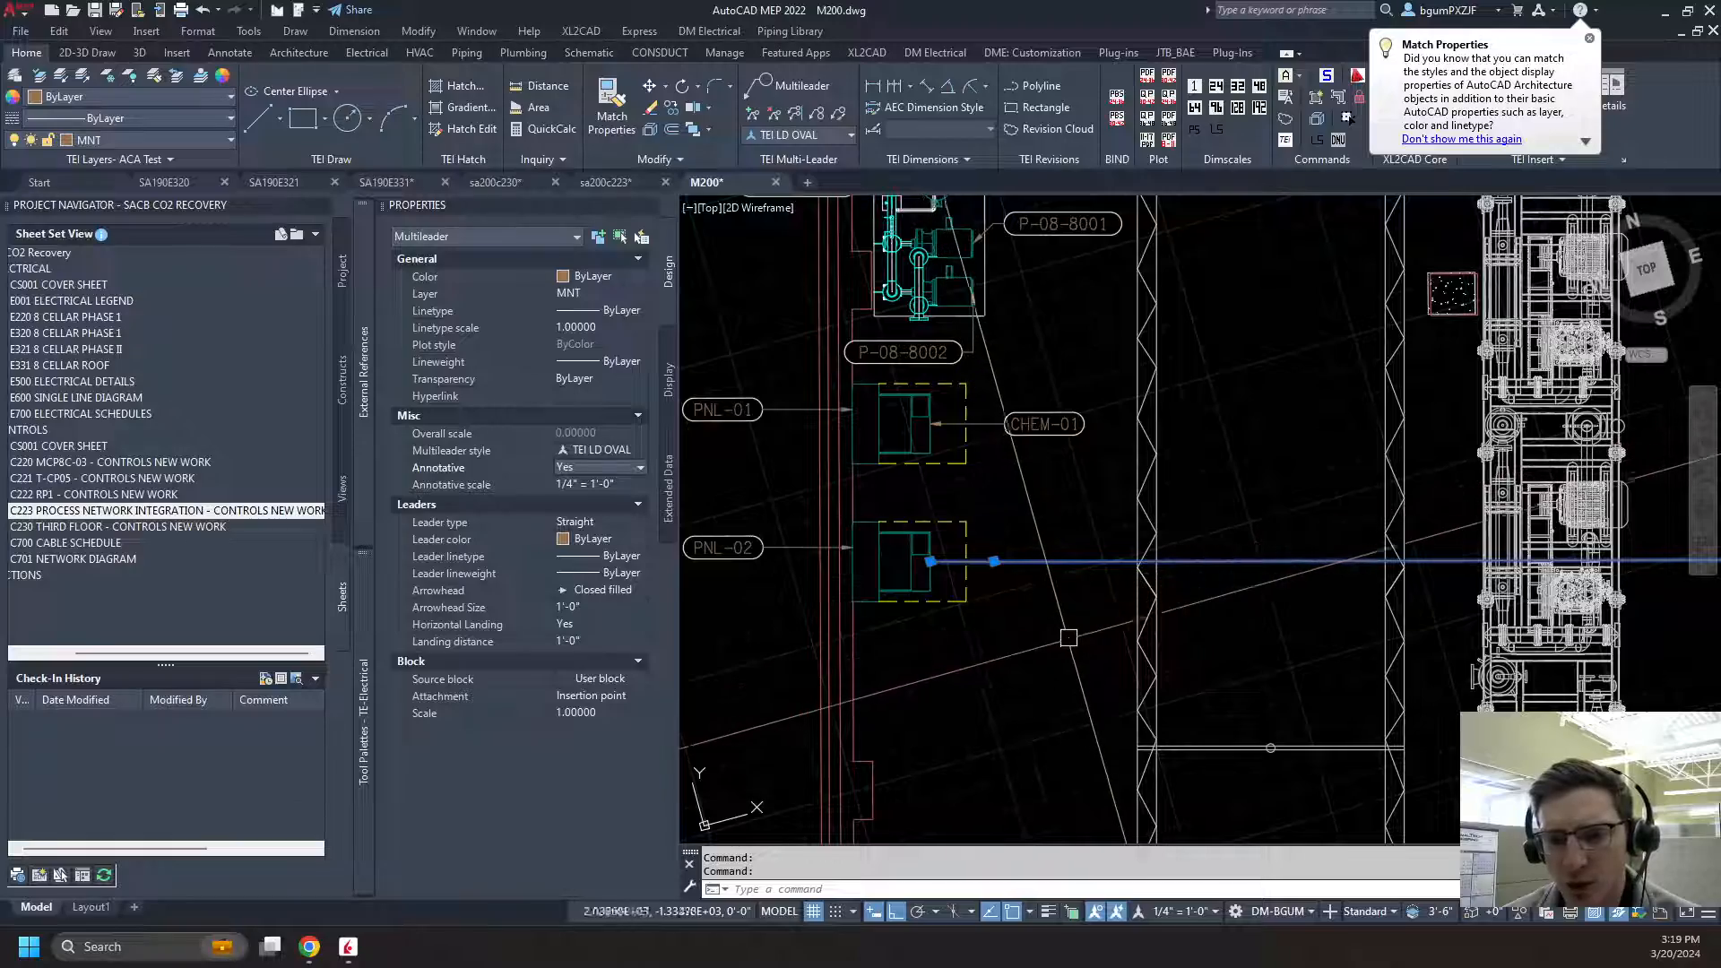
Undo the recent annotative and object scale changes on the CHEM-02 multileader
scroll(1035, 604, "down", 5)
mouse_move(1035, 604)
middle_mouse_down()
mouse_move(972, 602)
mouse_move(899, 565)
middle_mouse_up()
scroll(973, 602, "up", 2)
scroll(907, 568, "down", 6)
mouse_move(1089, 619)
middle_mouse_down()
mouse_move(1113, 625)
mouse_move(1096, 619)
middle_mouse_up()
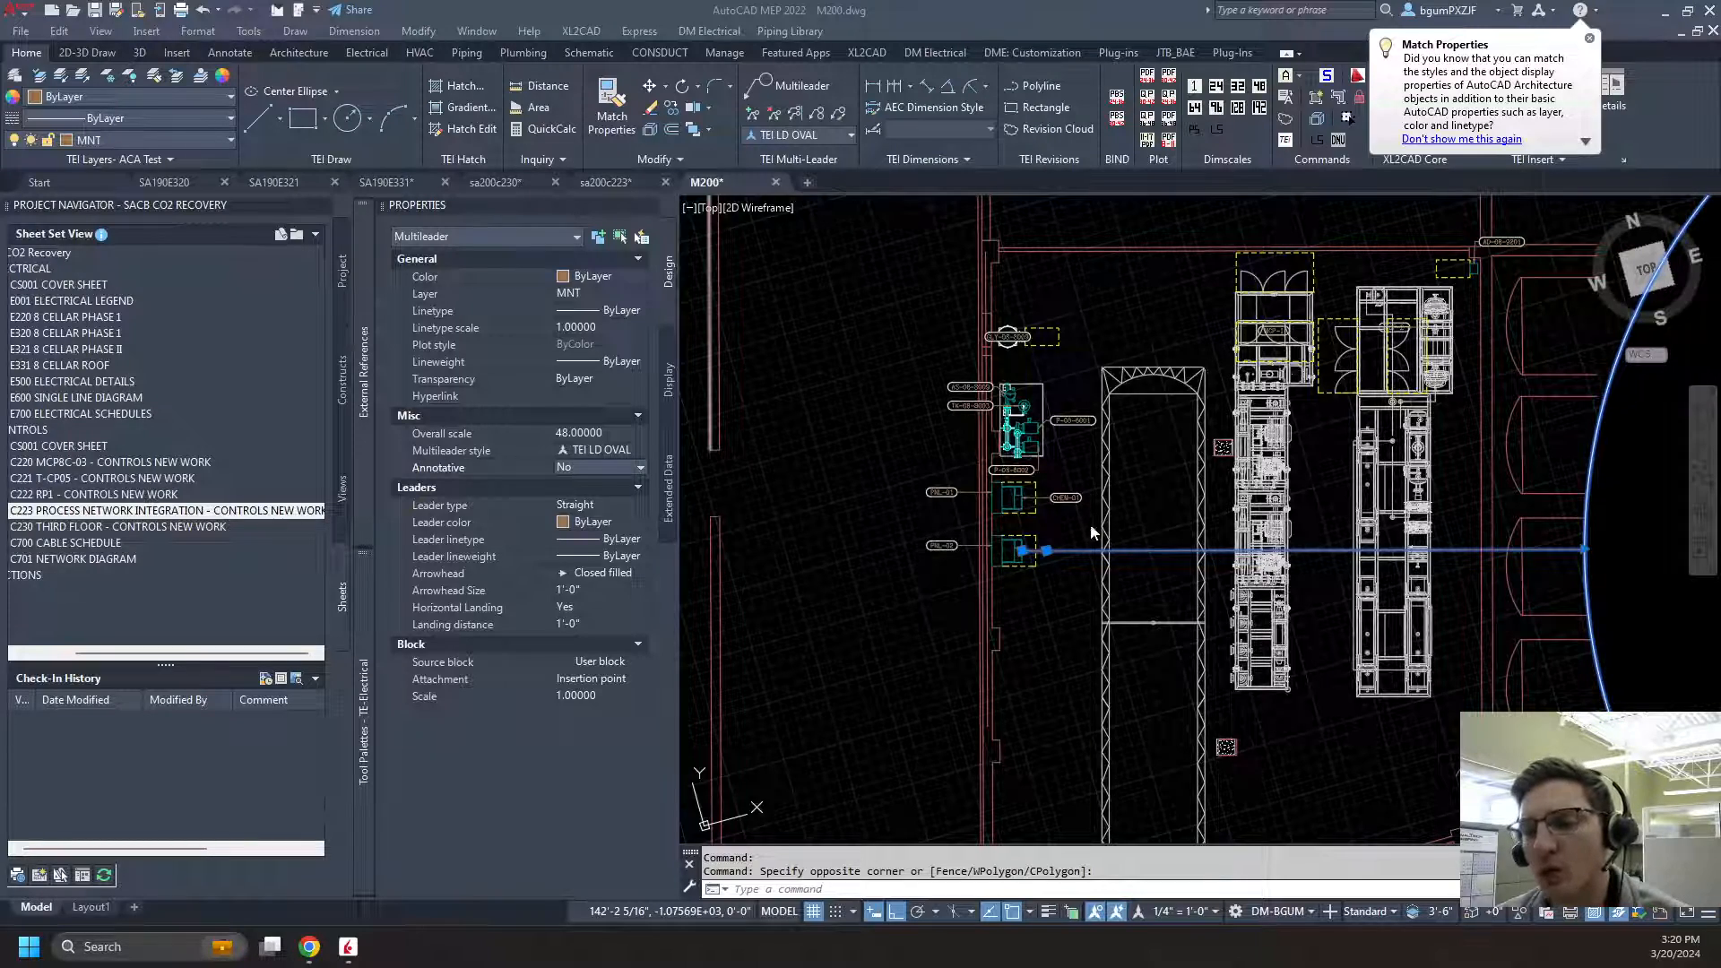
scroll(1092, 533, "up", 4)
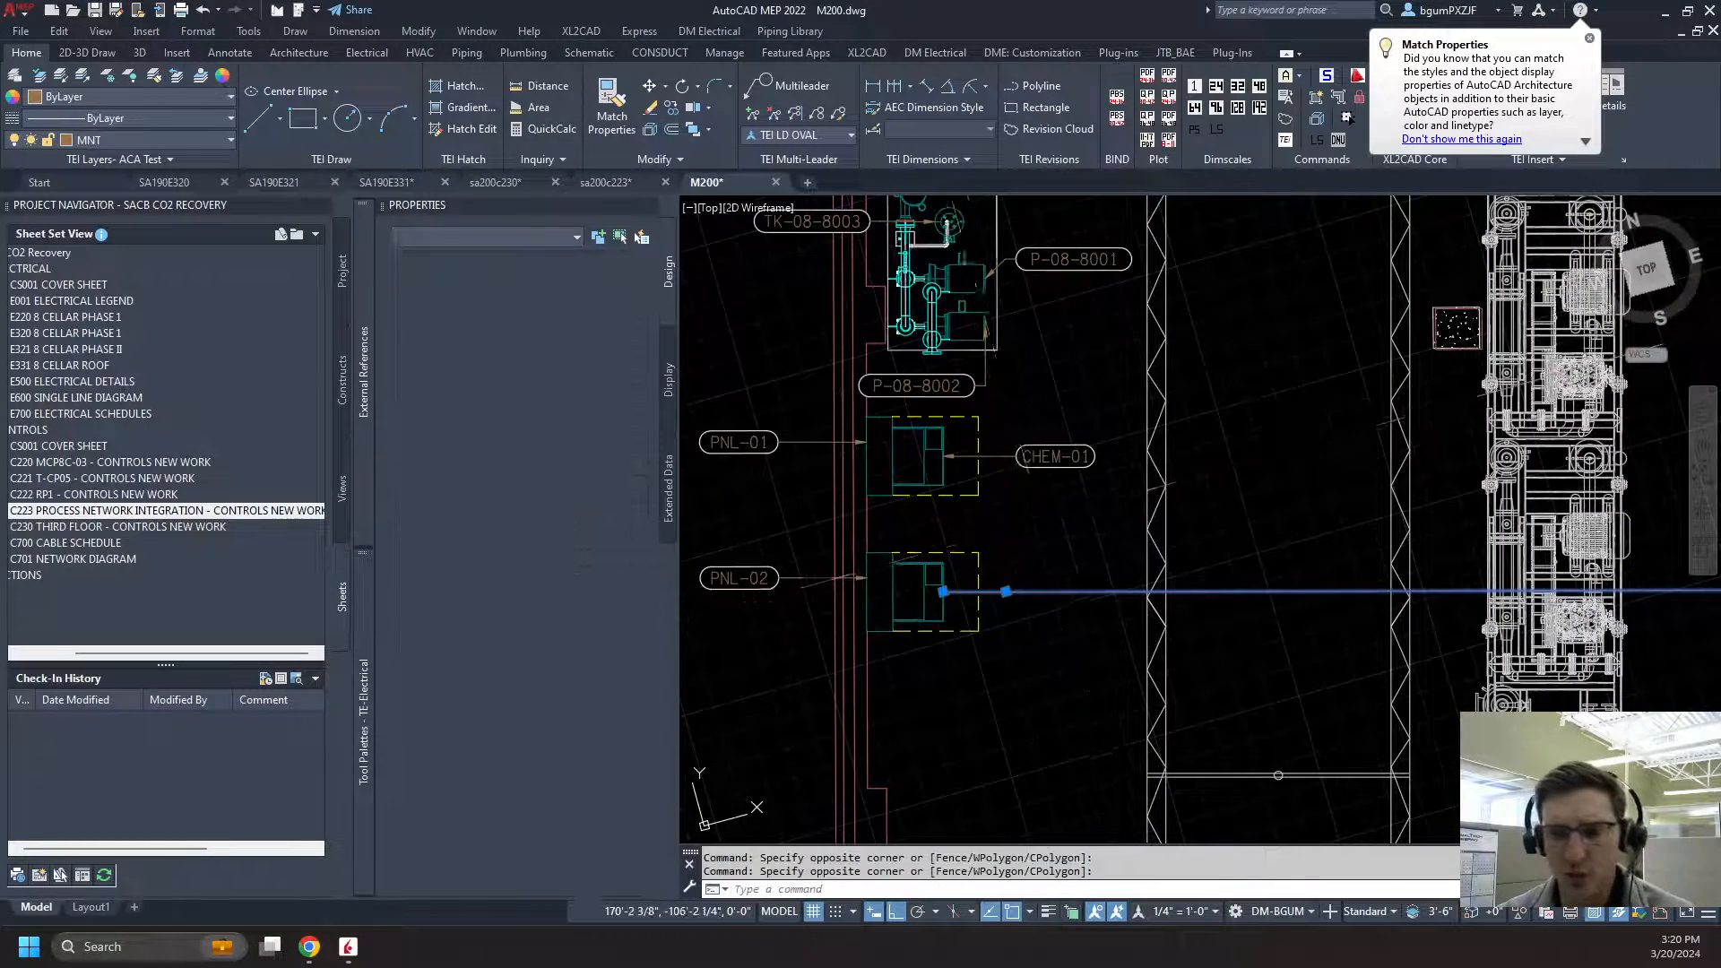
key("ctrl+z")
key("ctrl+z")
key("ctrl+z")
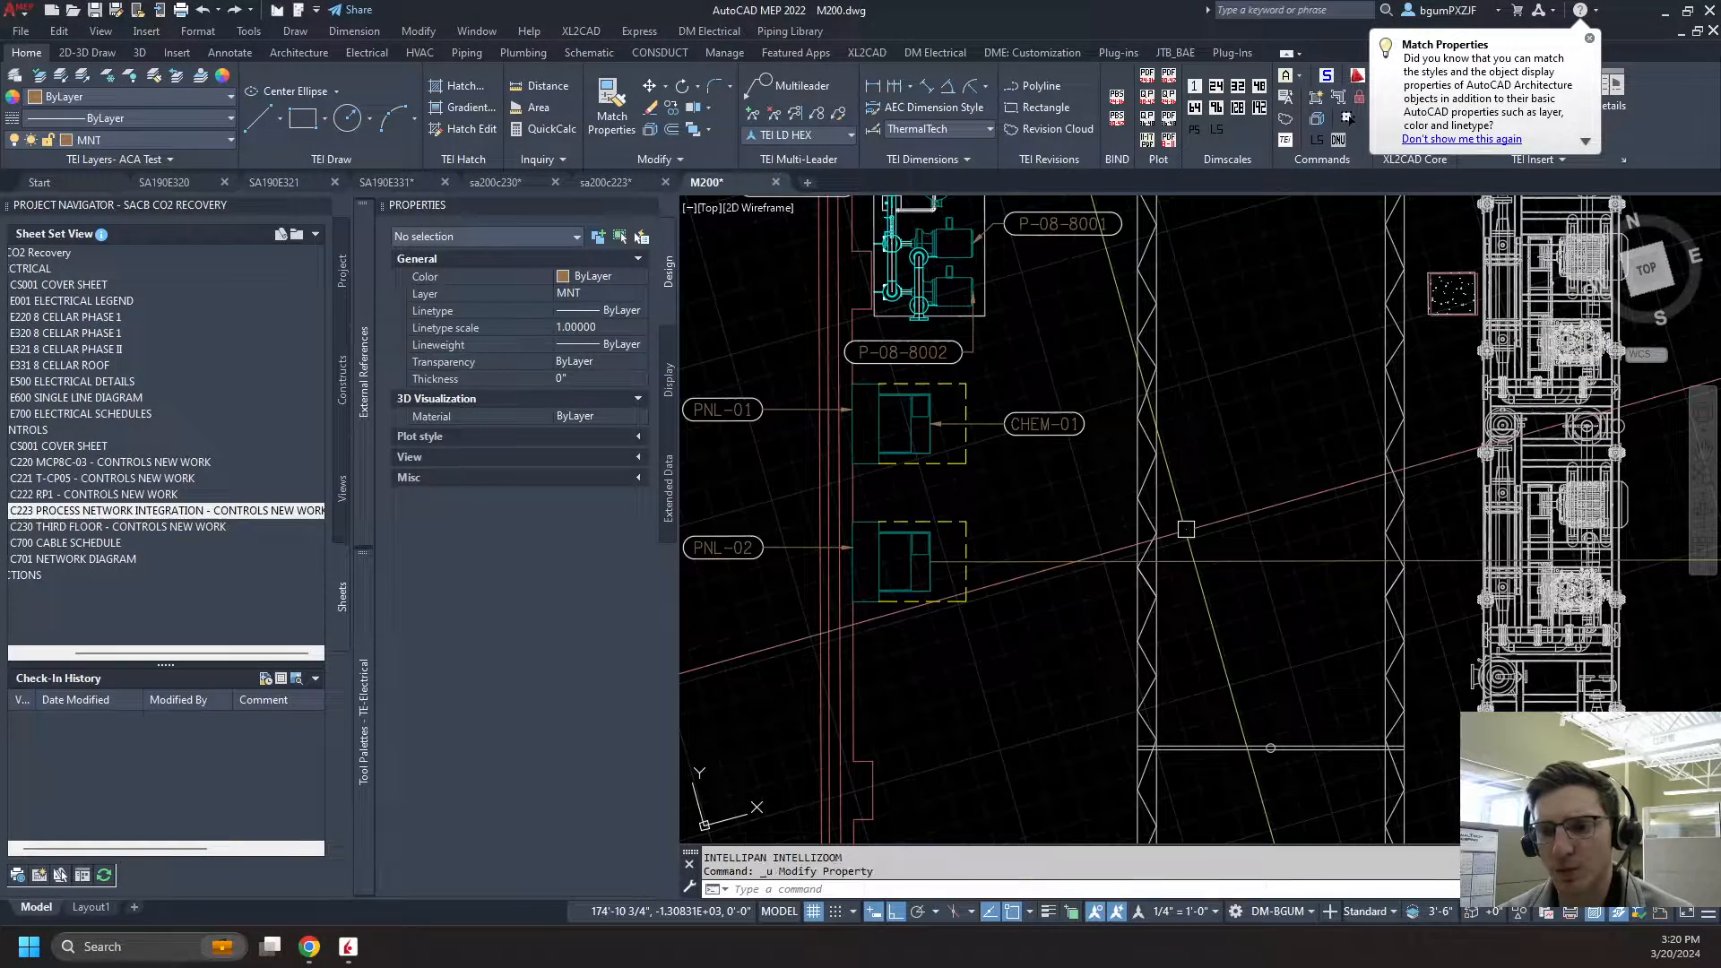
key("ctrl+z")
key("ctrl+z")
Review the annotation scales assigned to the CHEM-02 multileader in its object scale list
left_click(1512, 630)
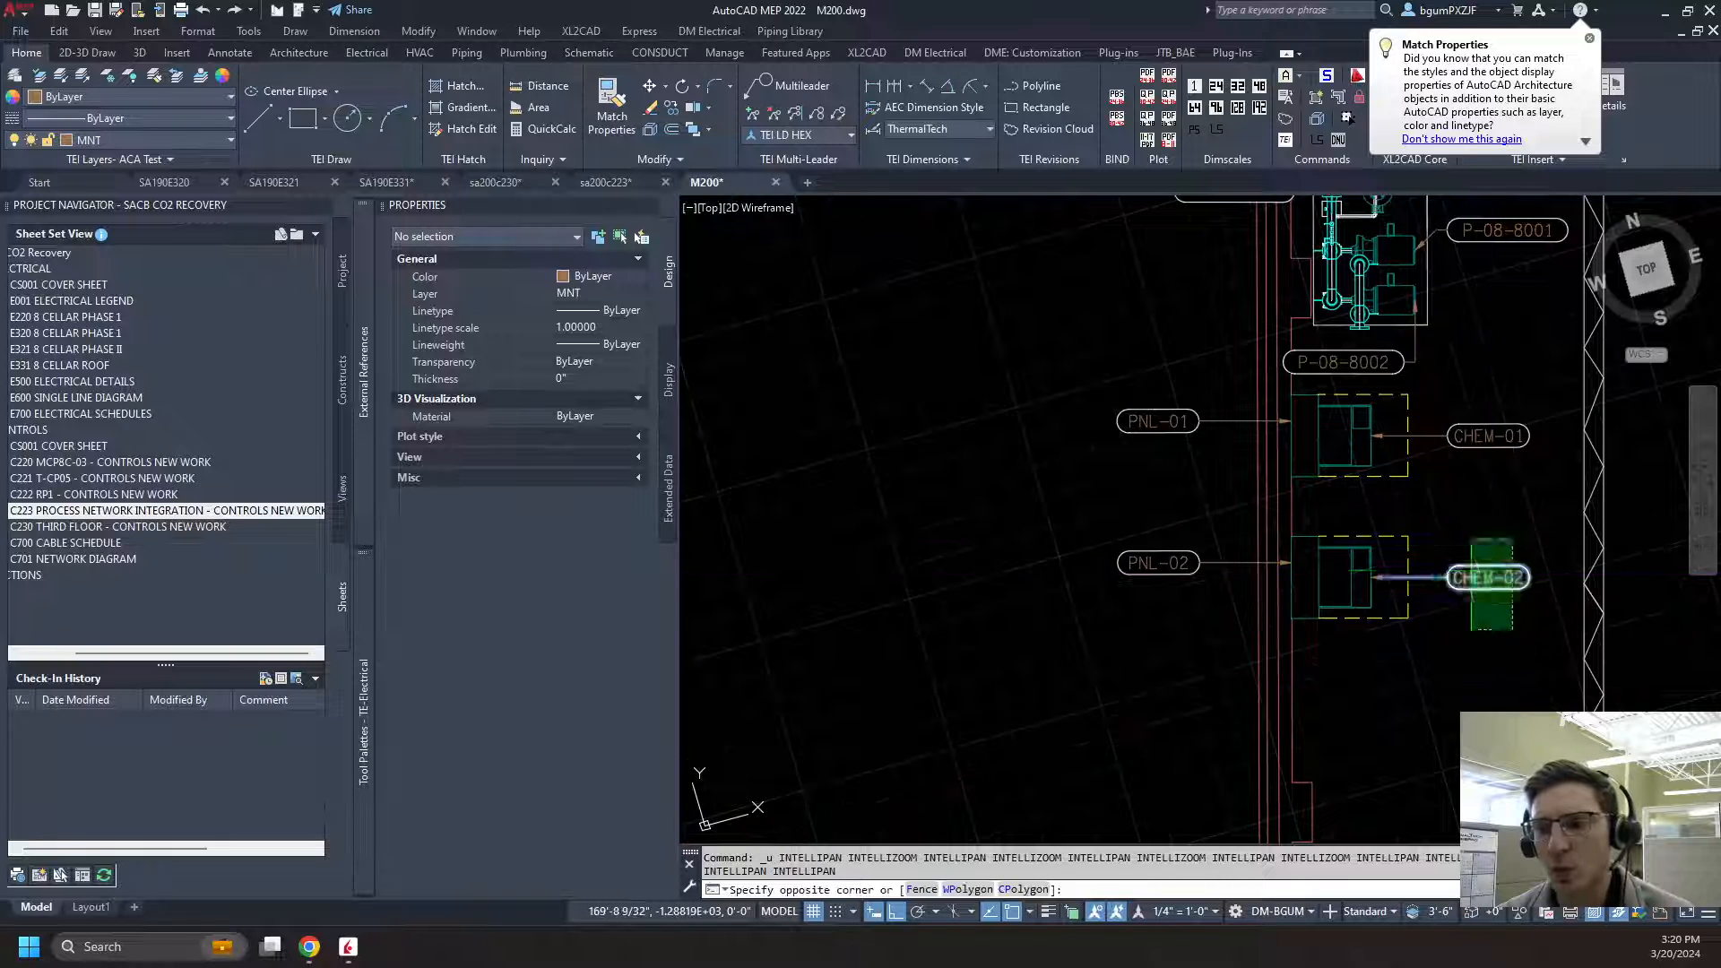
left_click(1471, 538)
middle_click_drag(1470, 538, 1204, 504)
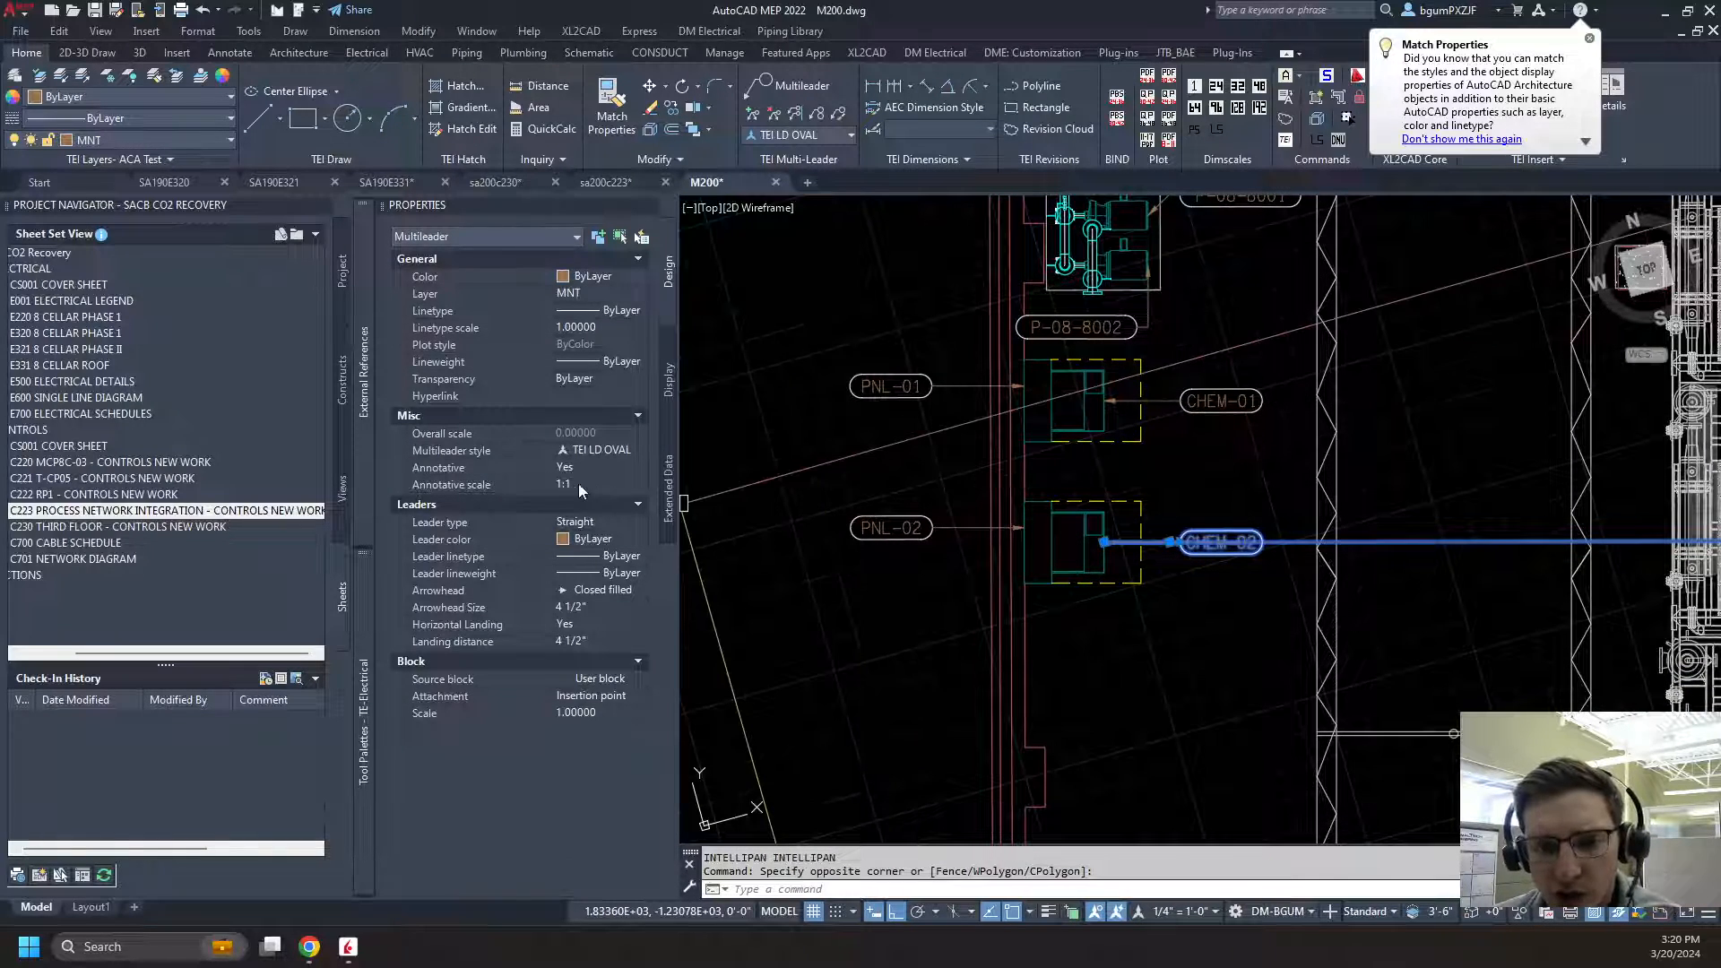
left_click(640, 484)
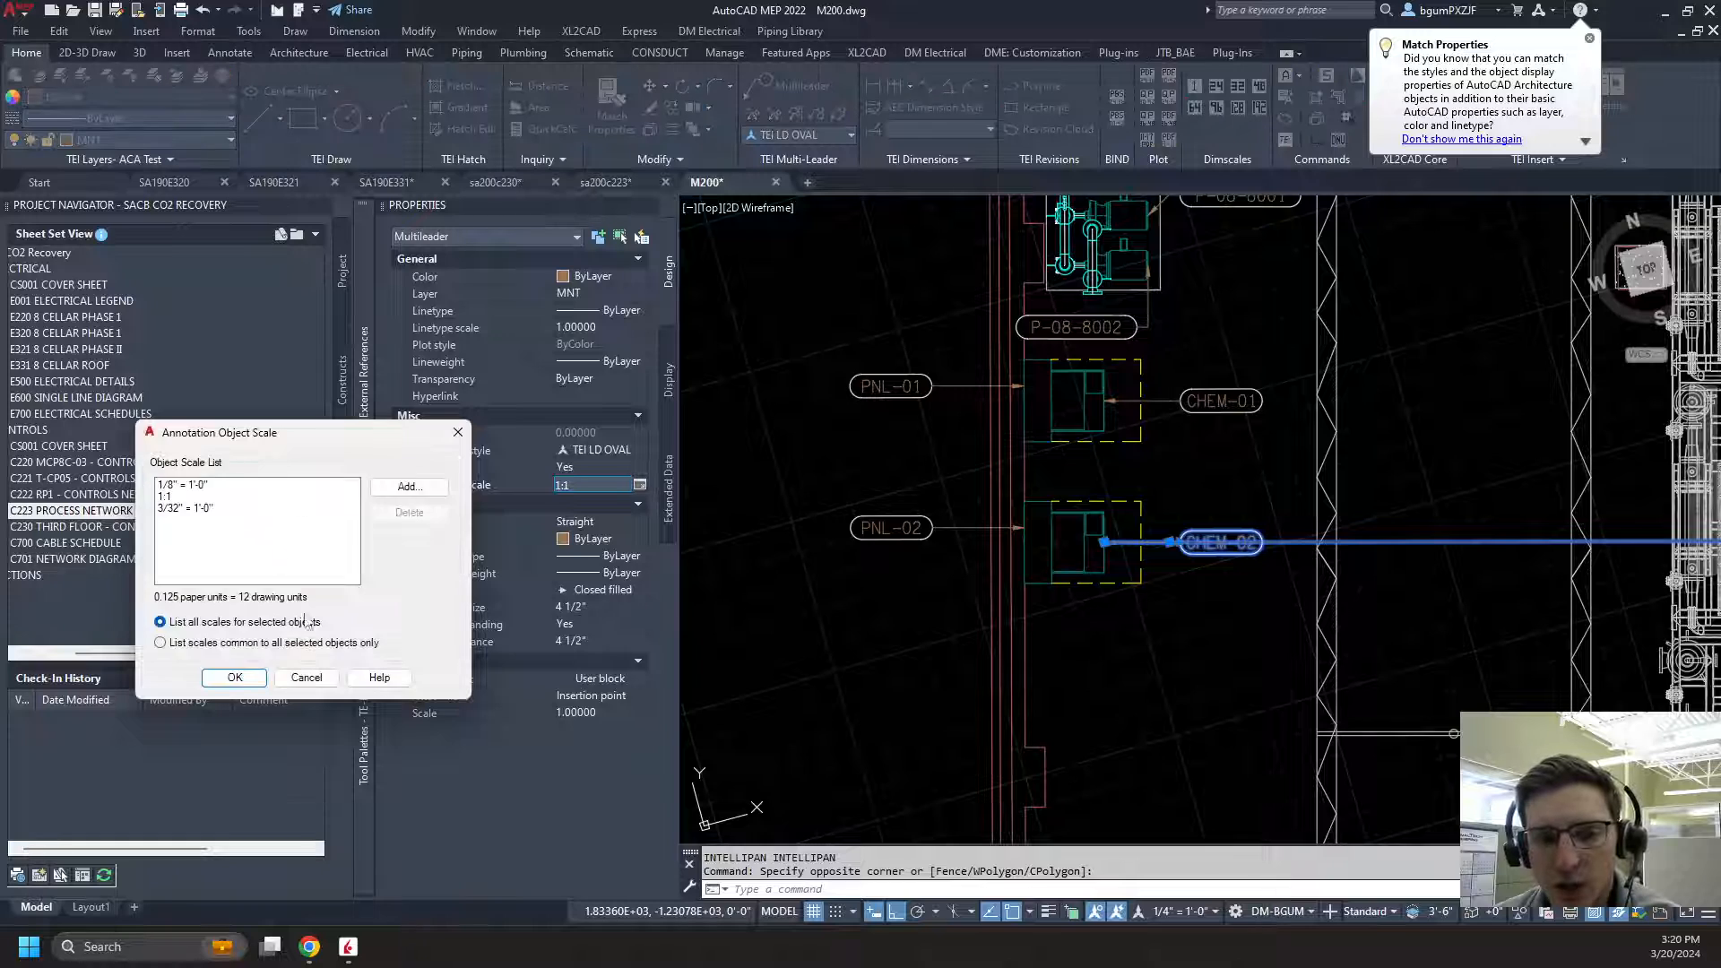
left_click(234, 678)
middle_click_drag(1129, 633, 1045, 619)
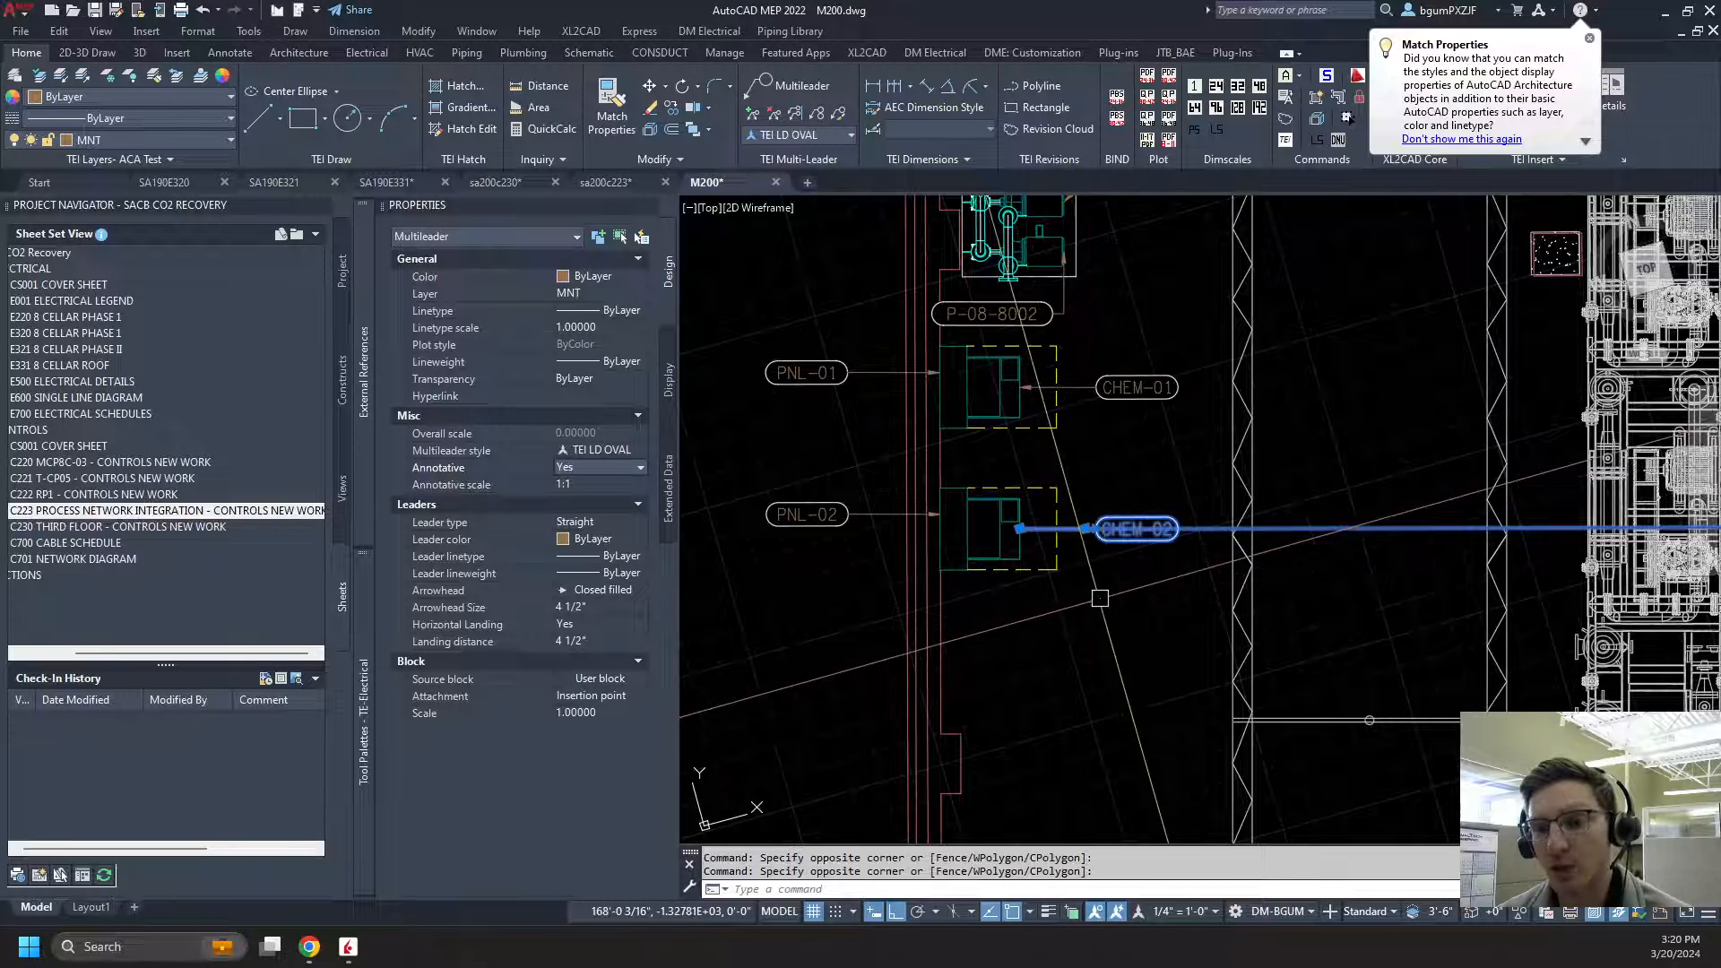
Delete the 1:1 scale from the CHEM-02 multileader's object scale list
key("Escape")
left_click(1102, 503)
left_click(1102, 503)
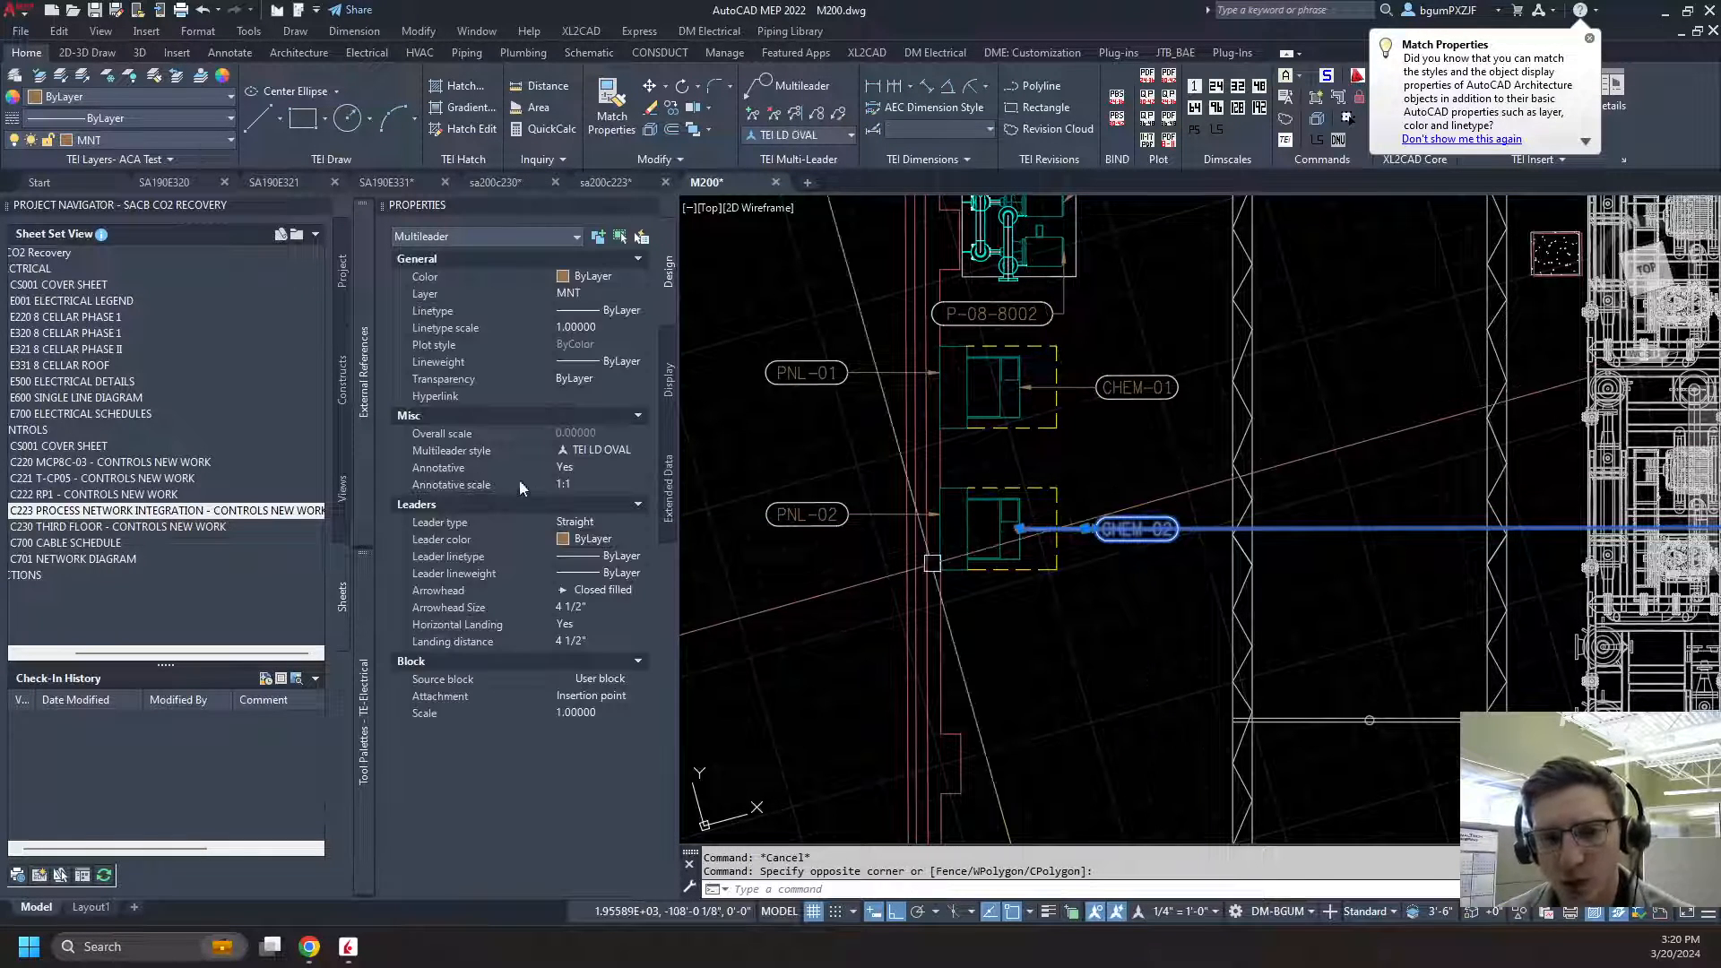
left_click(640, 485)
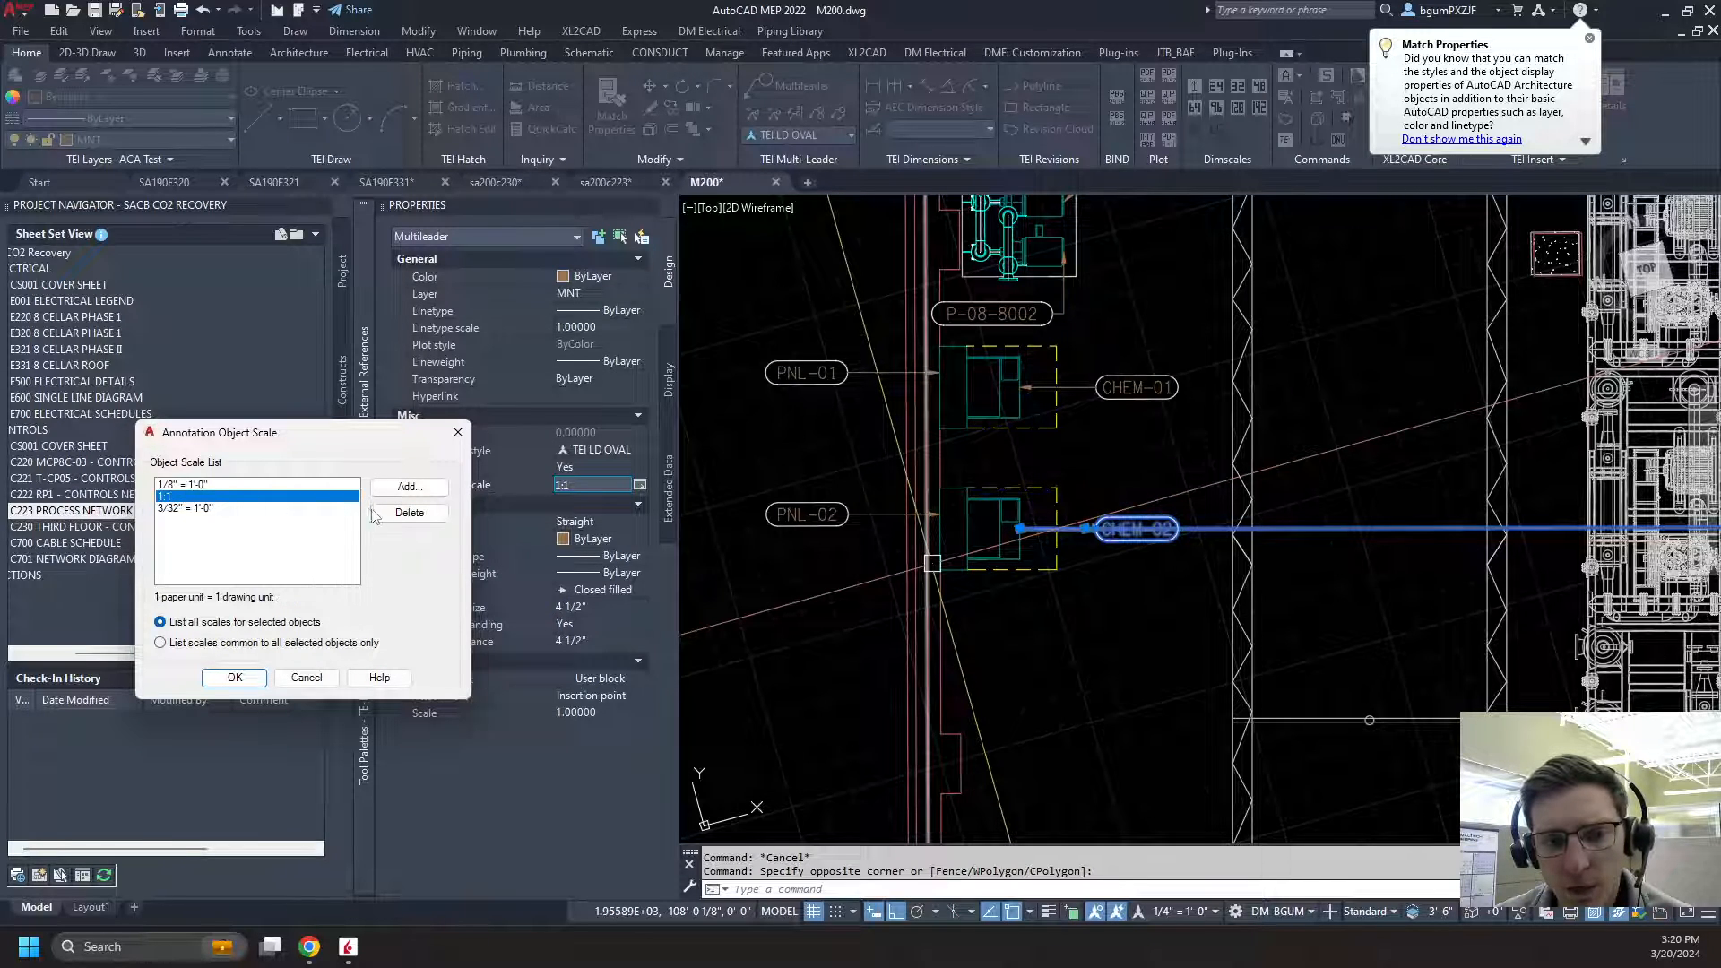
left_click(376, 514)
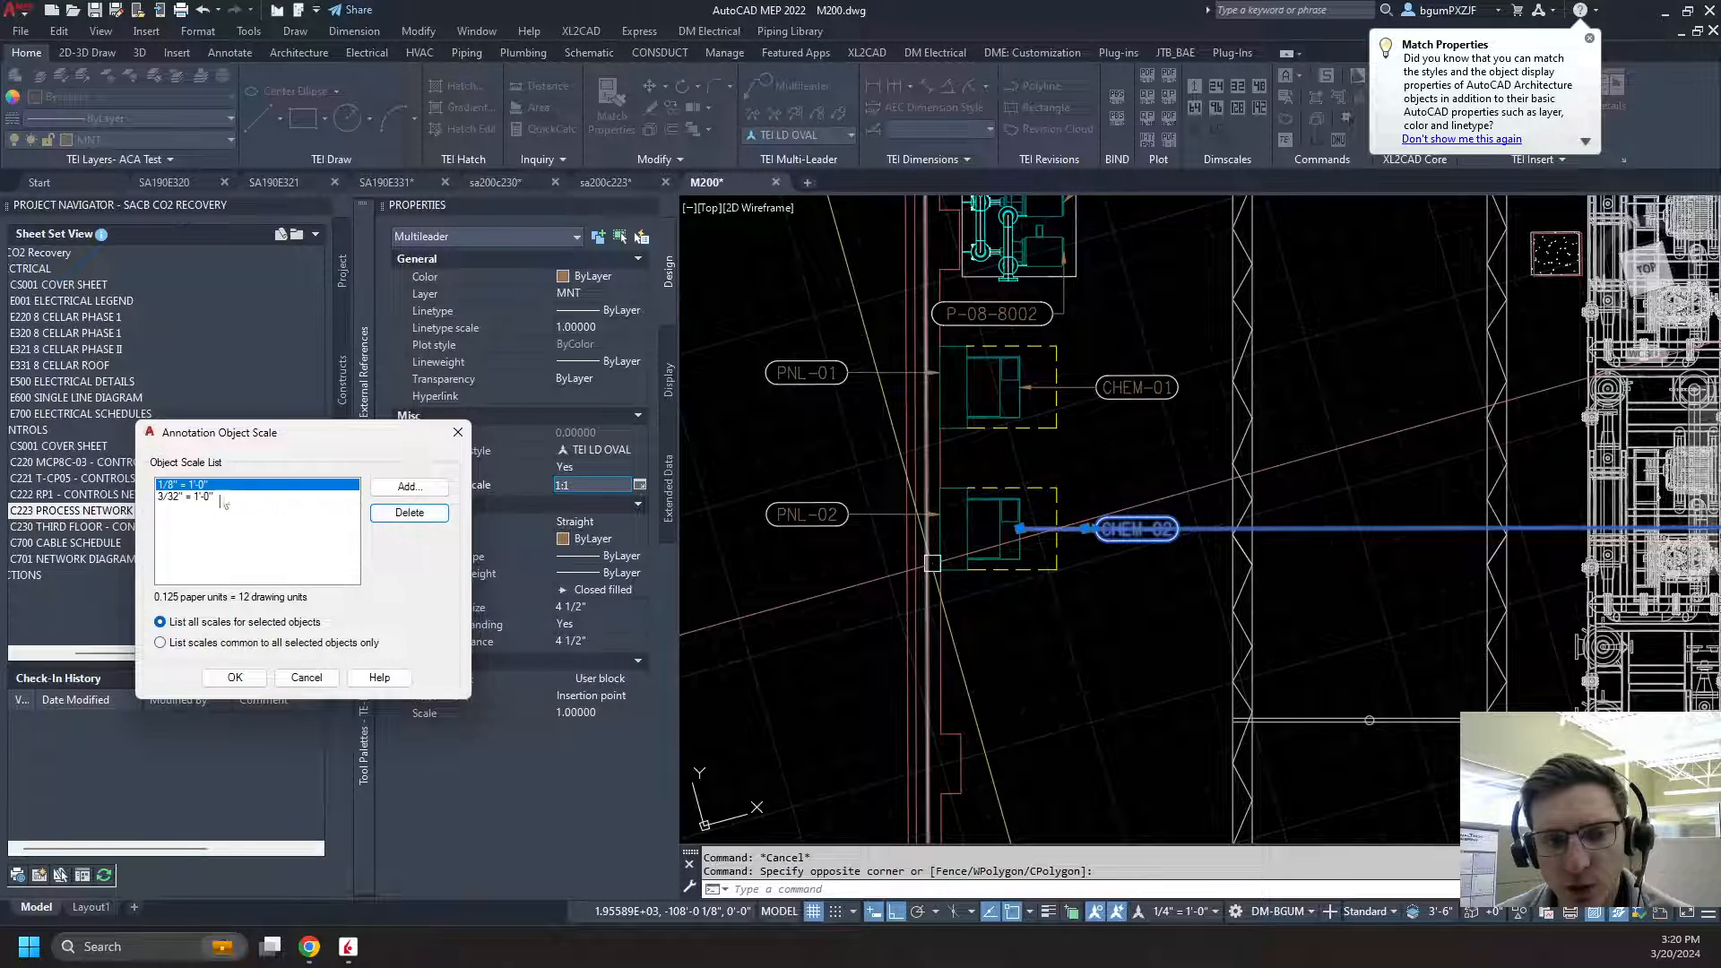
left_click(235, 677)
Turn the CHEM-02 multileader's annotative property off and on again to assign it the 1/4" = 1'-0" scale
left_click(597, 464)
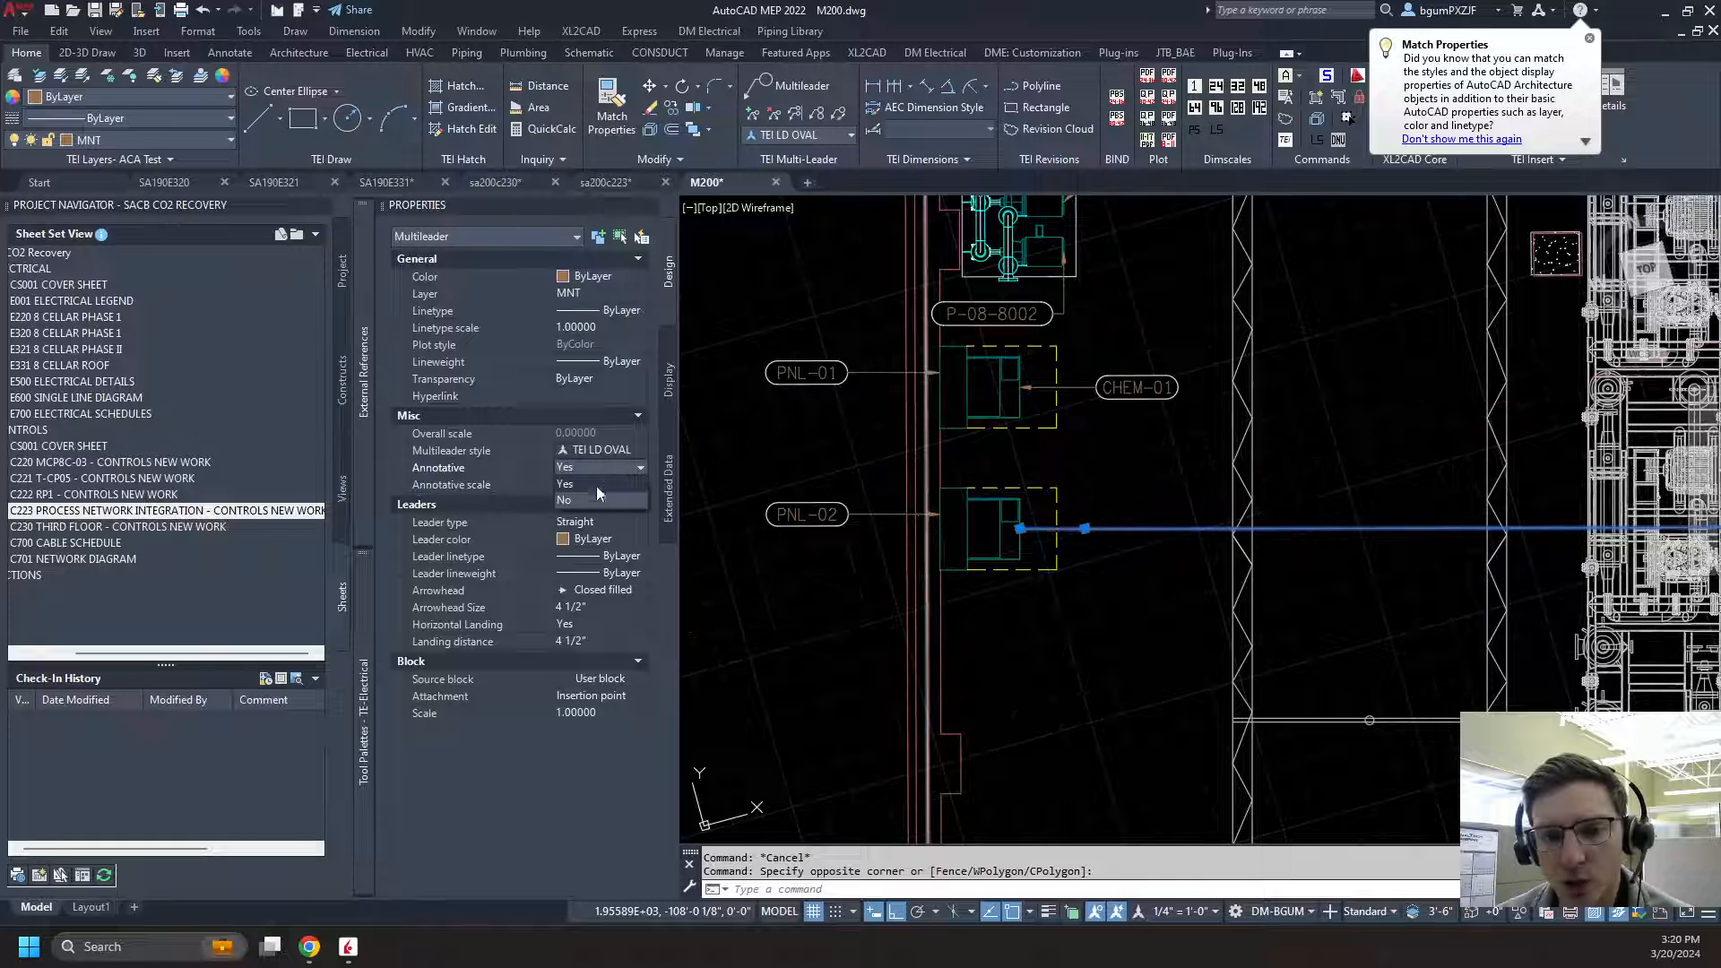
left_click(595, 485)
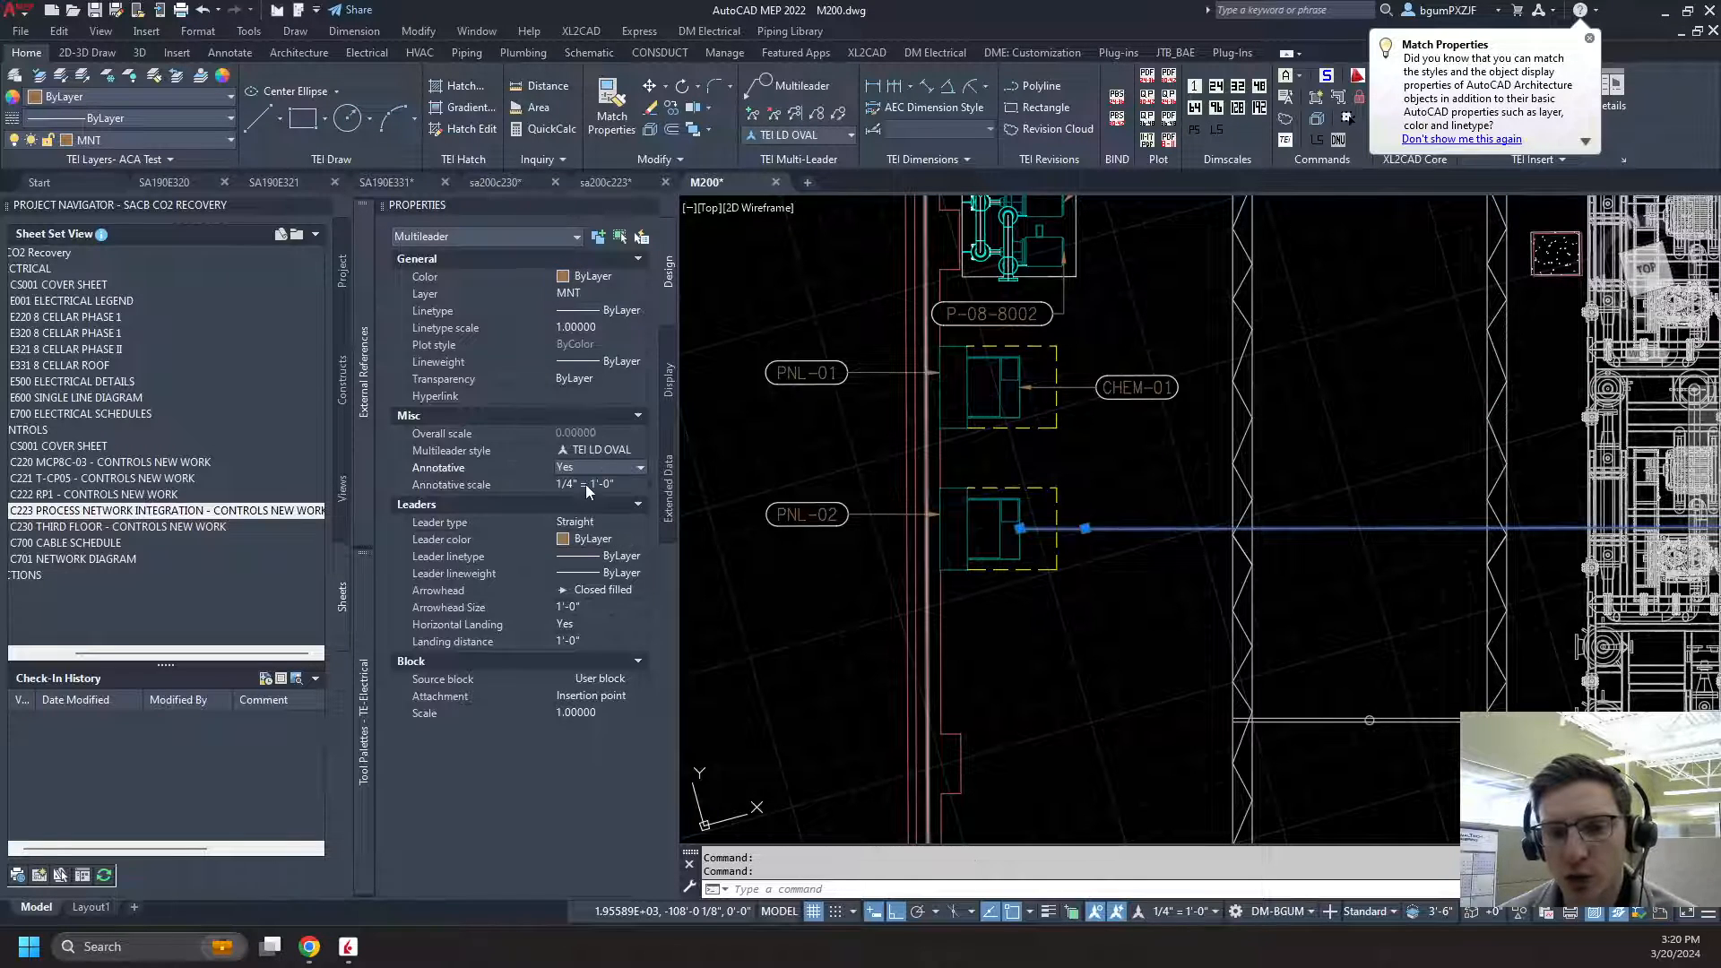
left_click(1109, 631)
left_click(1056, 649)
key("Escape")
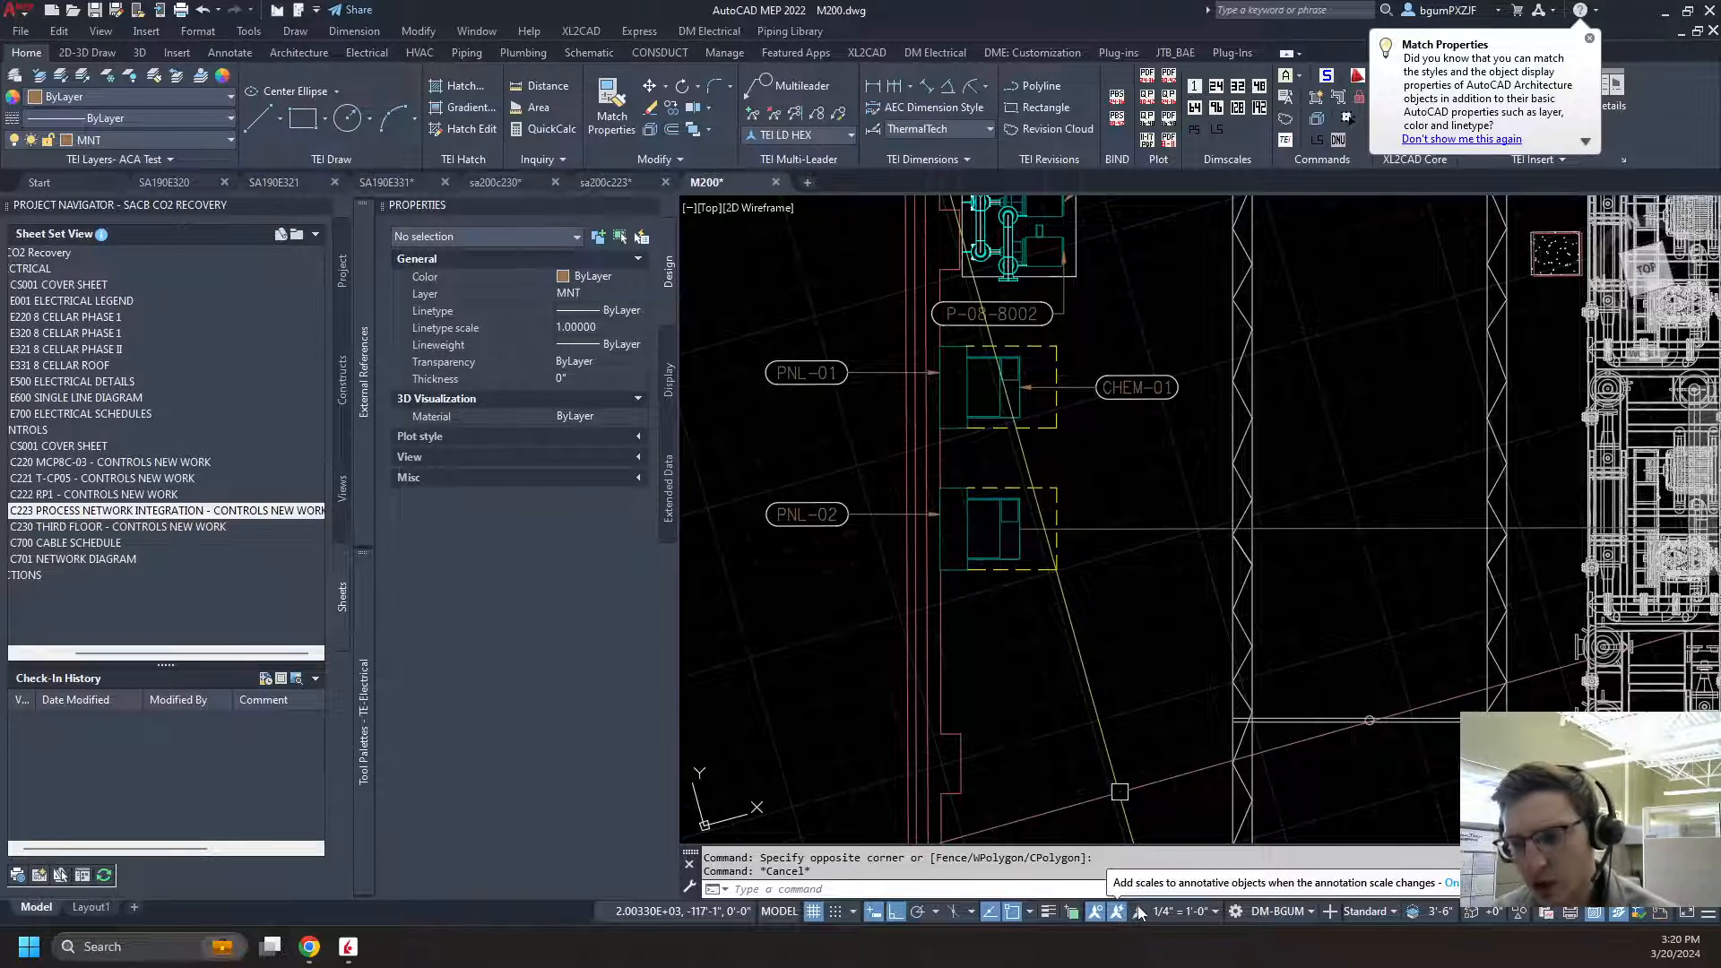
Set the M200 model space annotation scale to 1'-0" = 1'-0"
left_click(1190, 911)
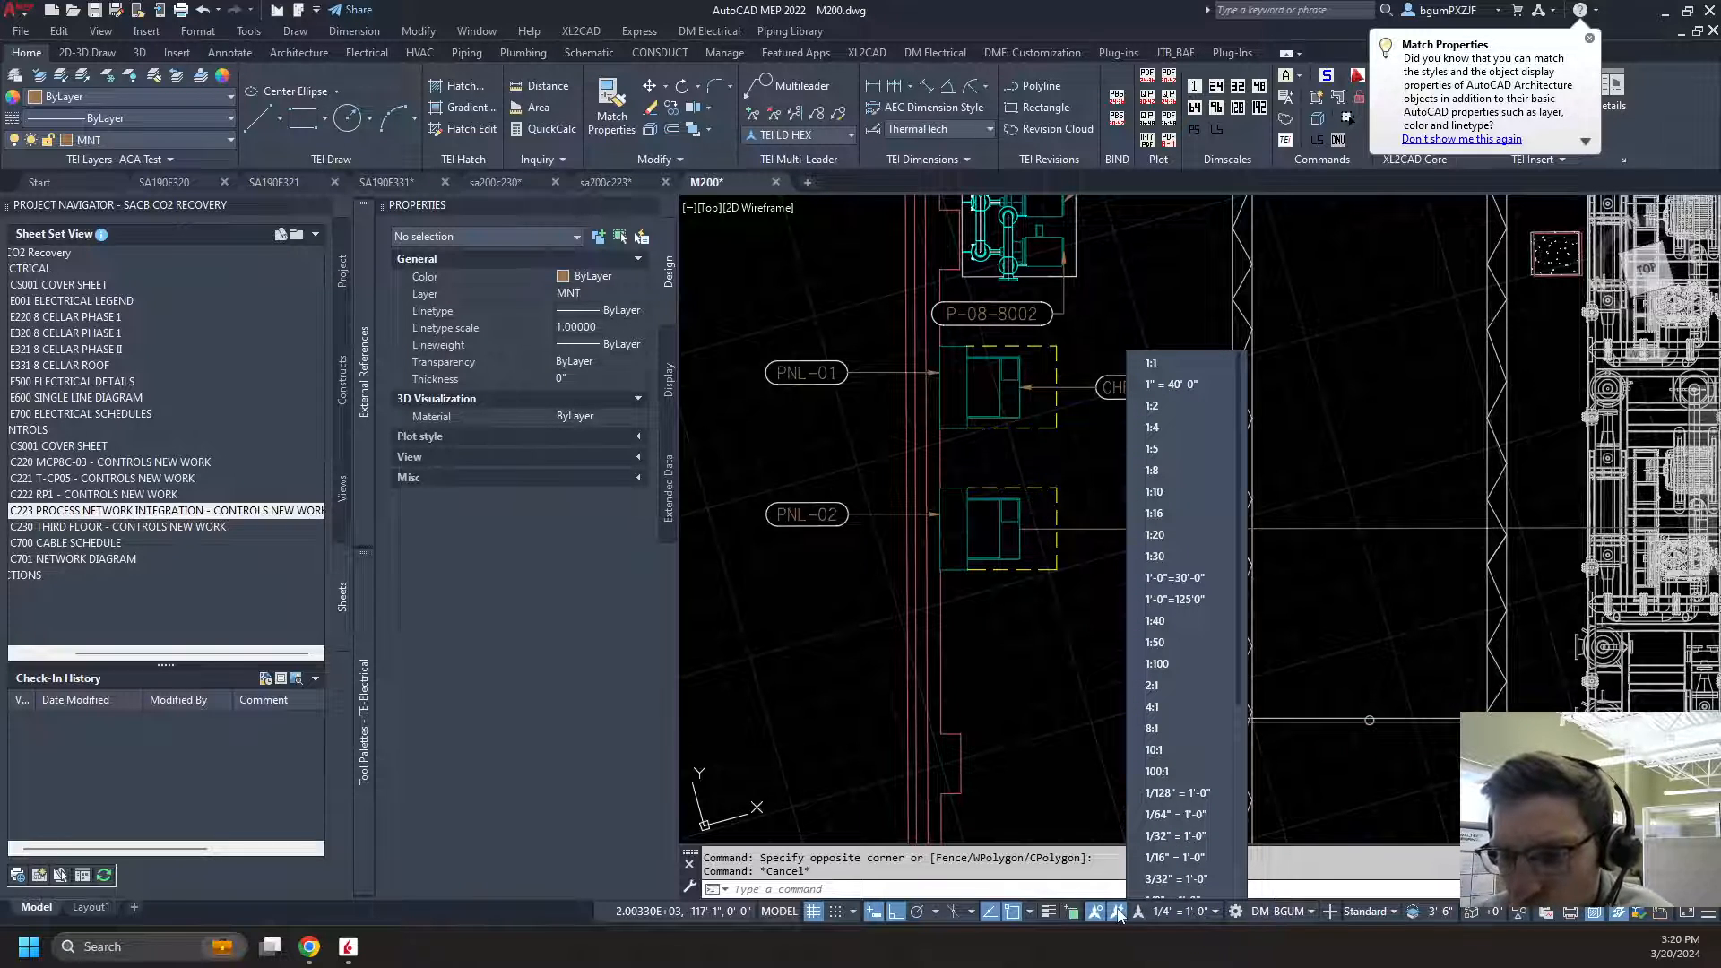
scroll(1175, 815, "down", 5)
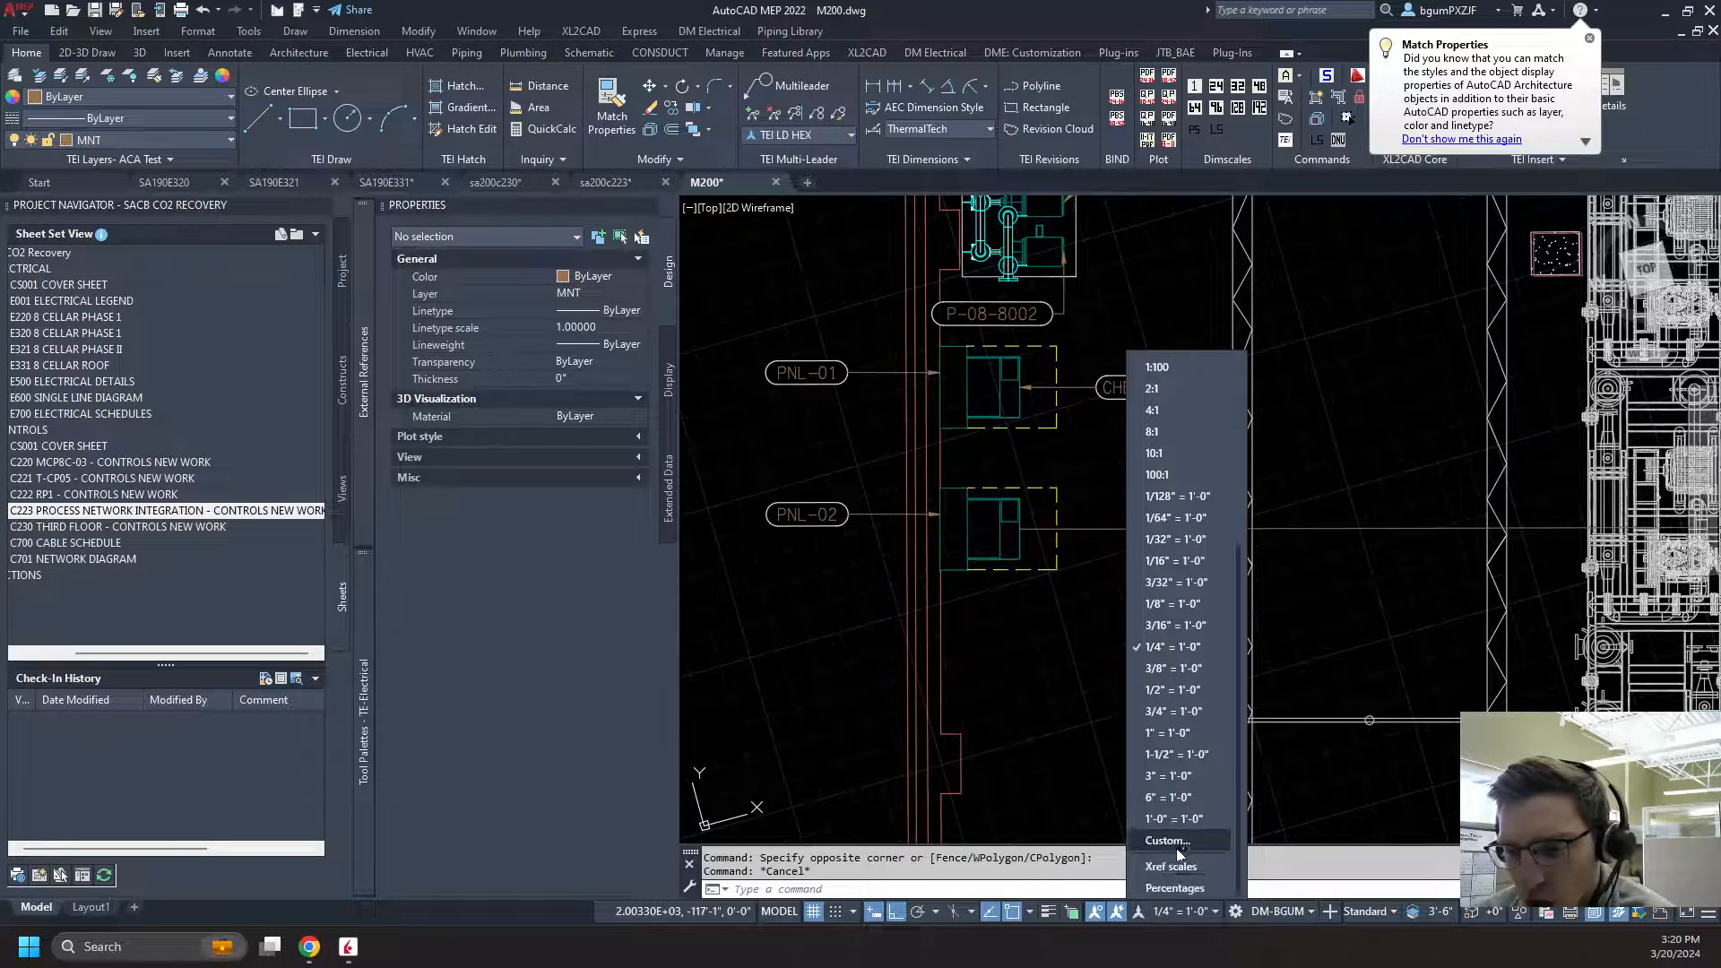
left_click(1173, 819)
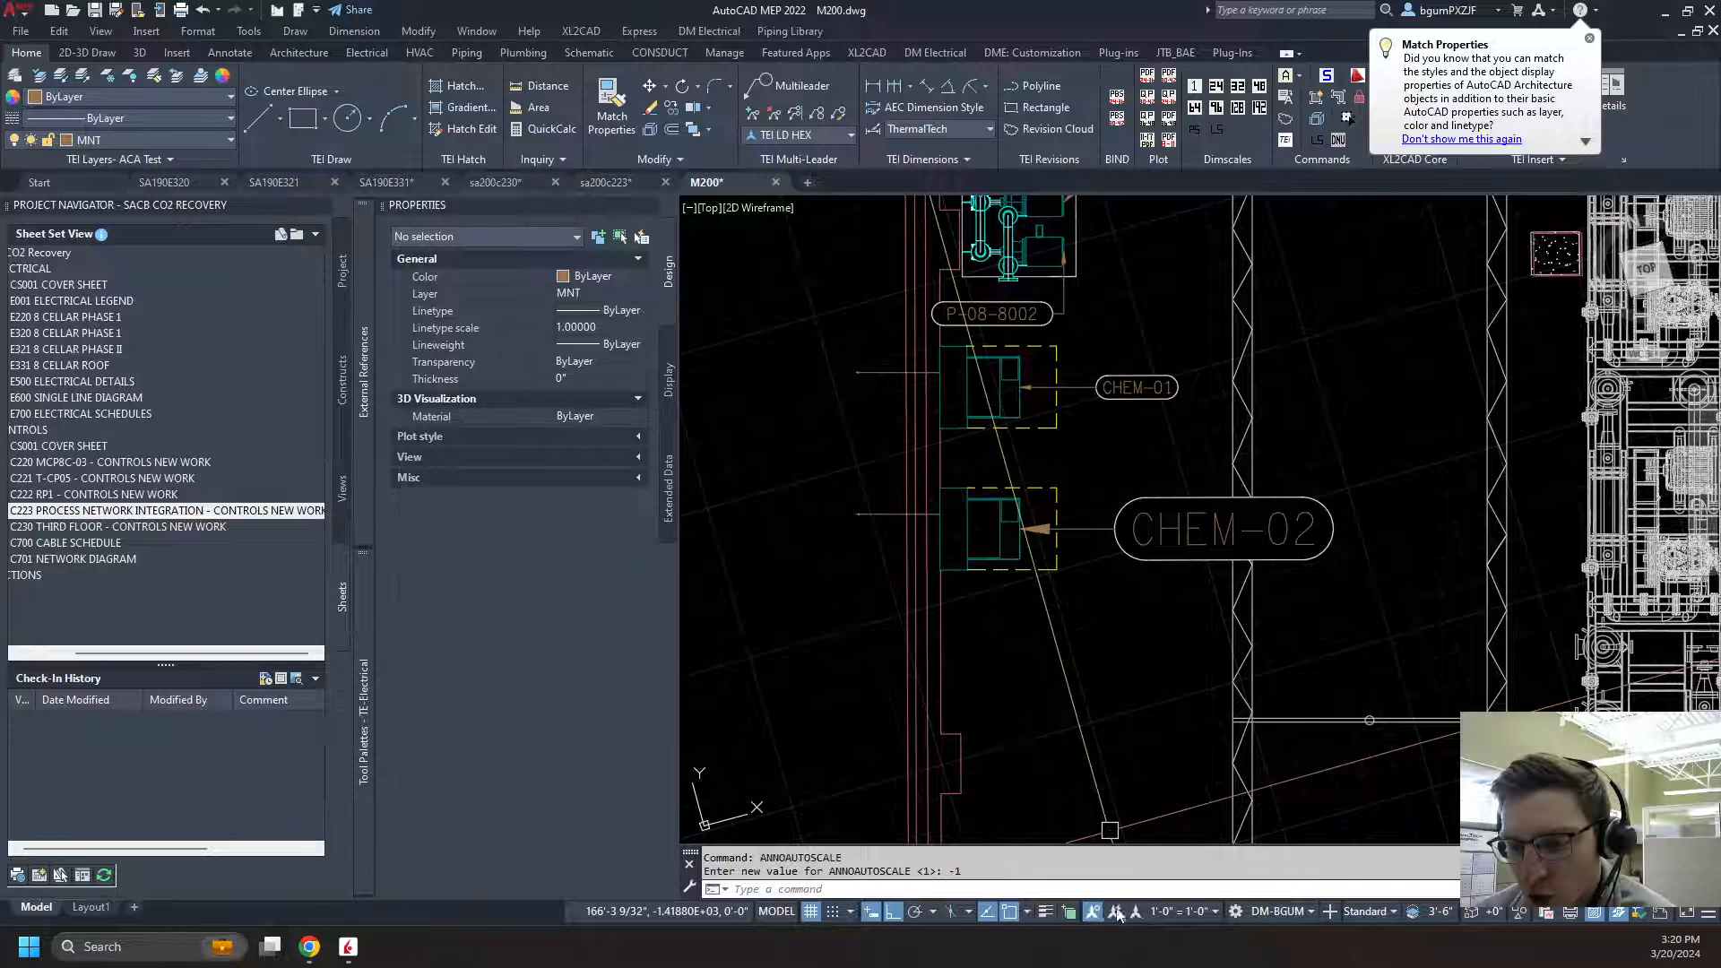
Reset the CHEM-02 multileader's annotative property so that it uses only the 1'-0" = 1'-0" scale, and check its size
middle_click_drag(1190, 581, 1206, 615)
left_click(1196, 650)
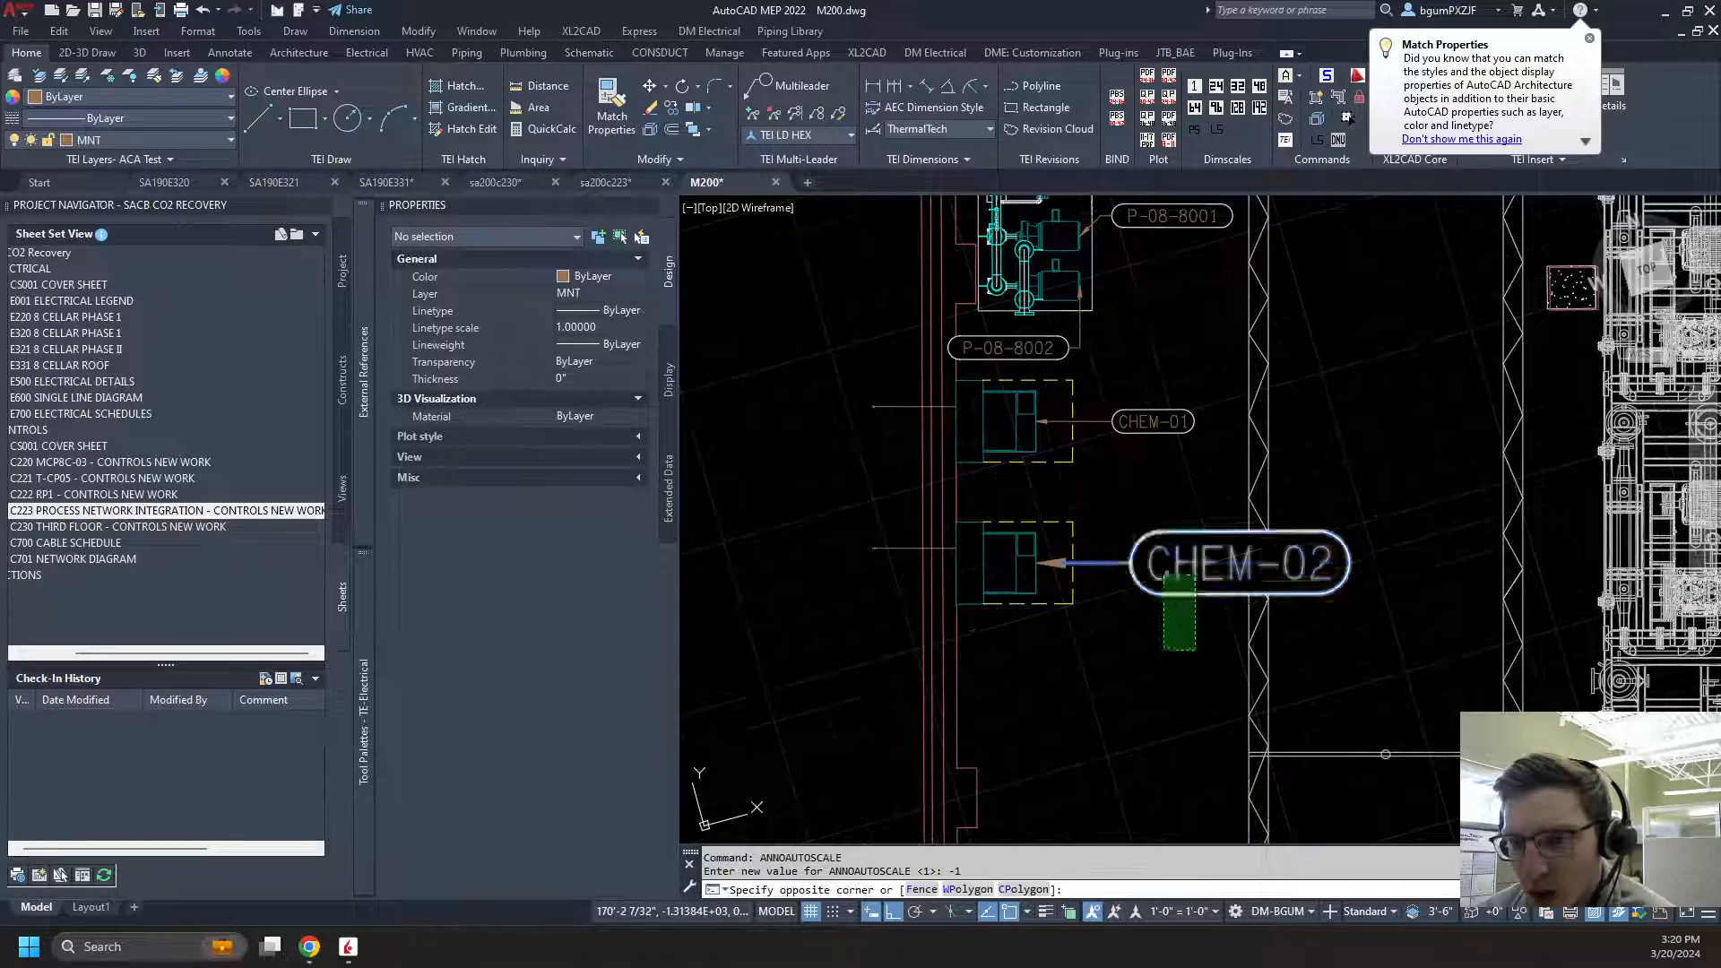
left_click(1163, 575)
left_click(584, 469)
left_click(638, 467)
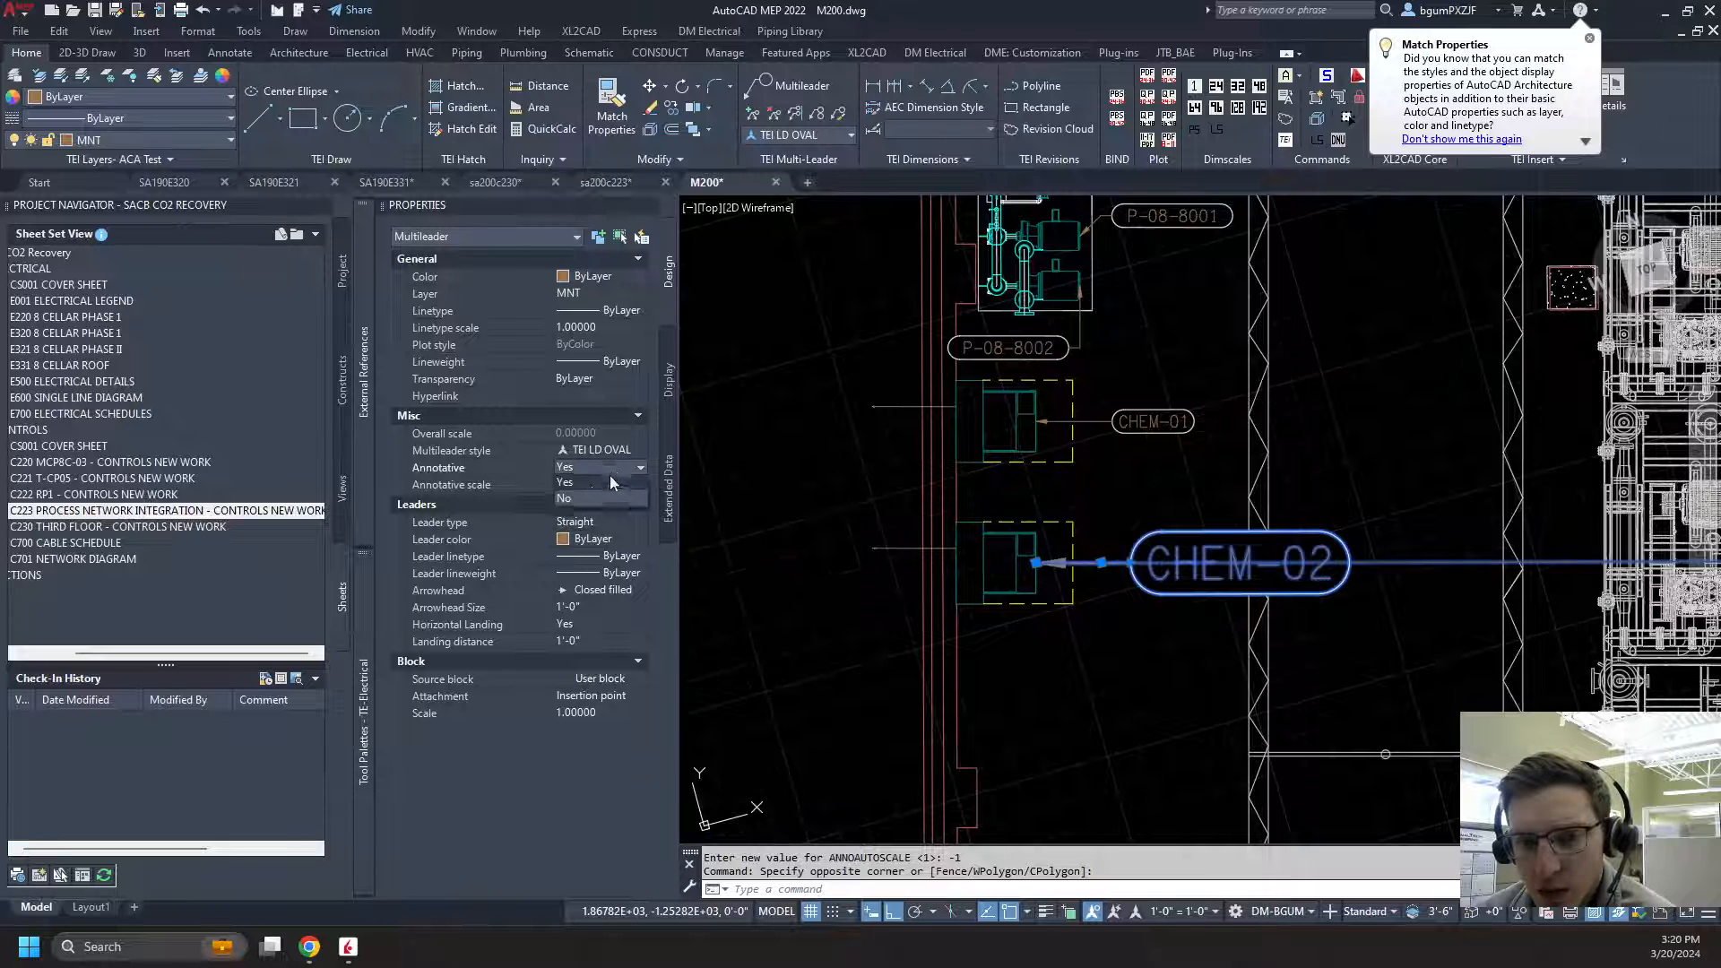
left_click(572, 467)
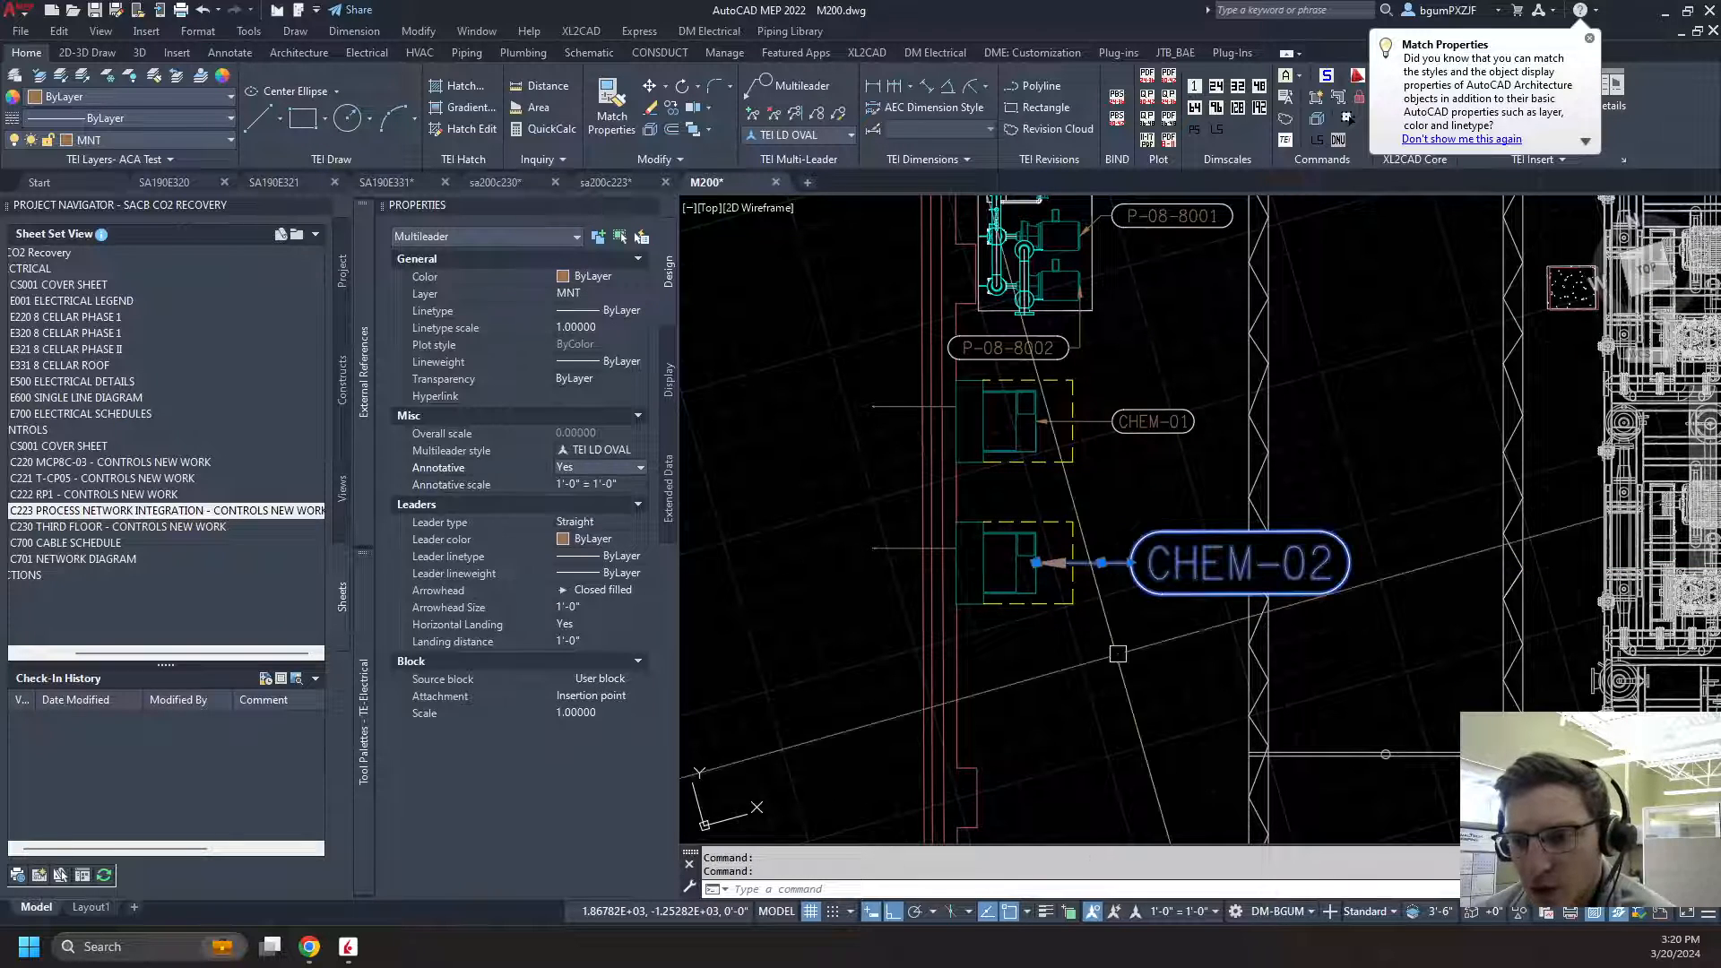
scroll(1111, 627, "up", 2)
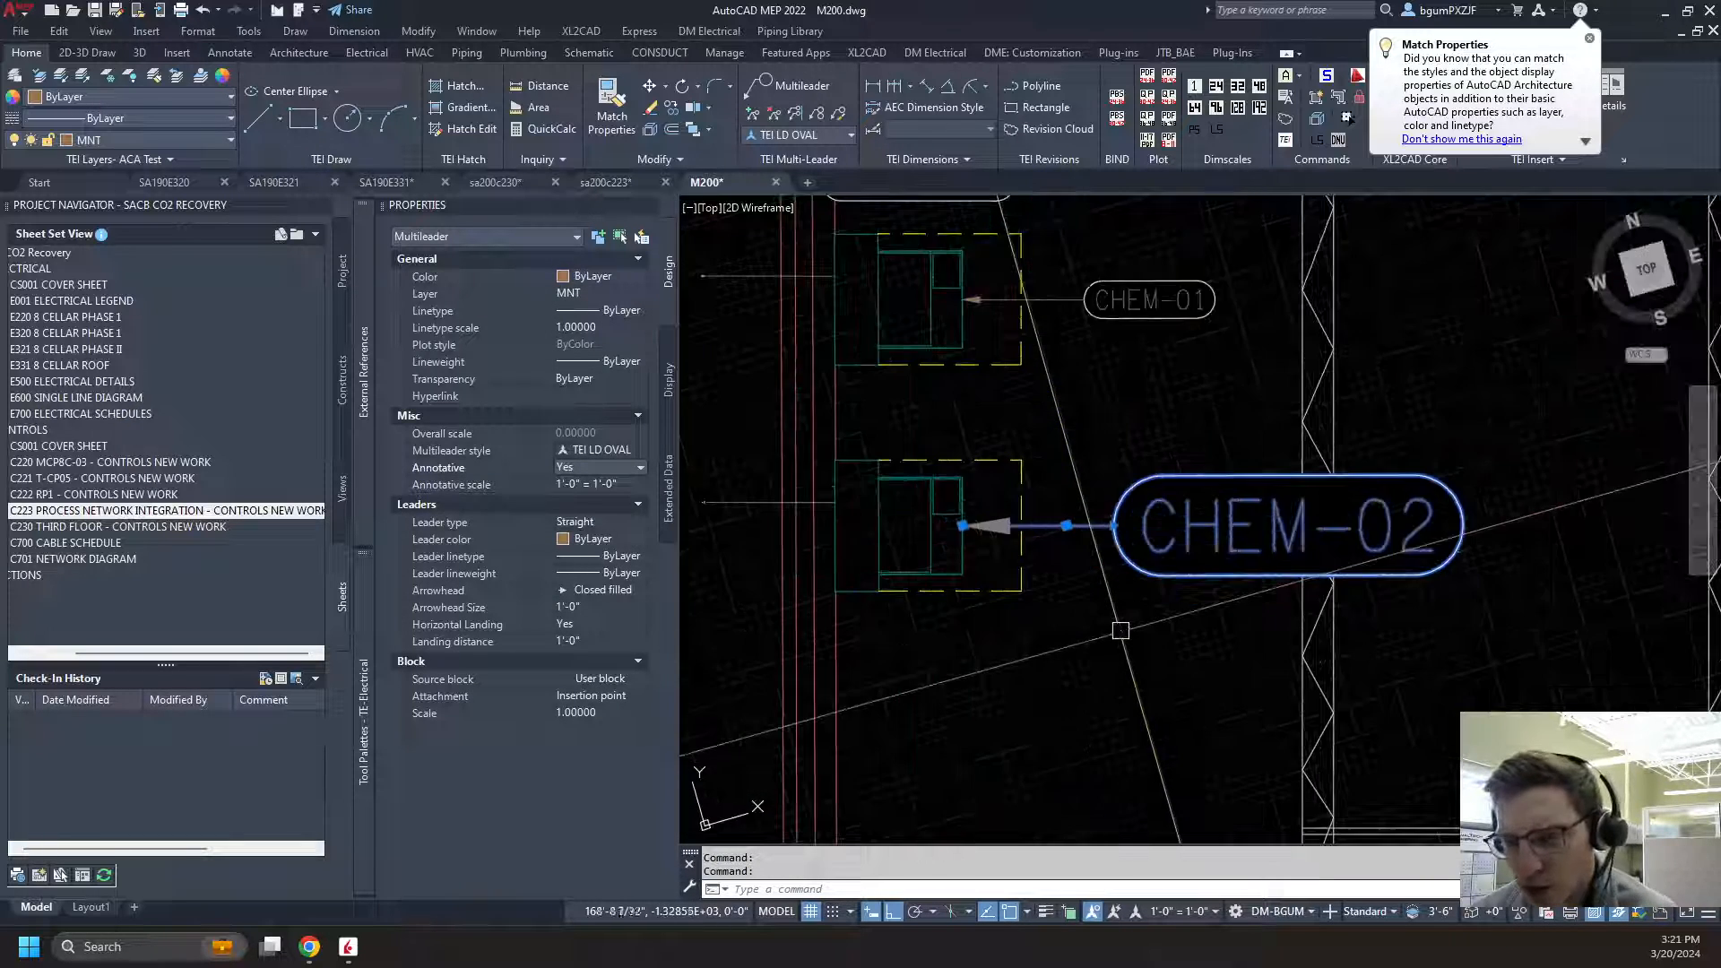
middle_click_drag(1163, 610, 1163, 649)
scroll(1201, 582, "down", 4)
key("Escape")
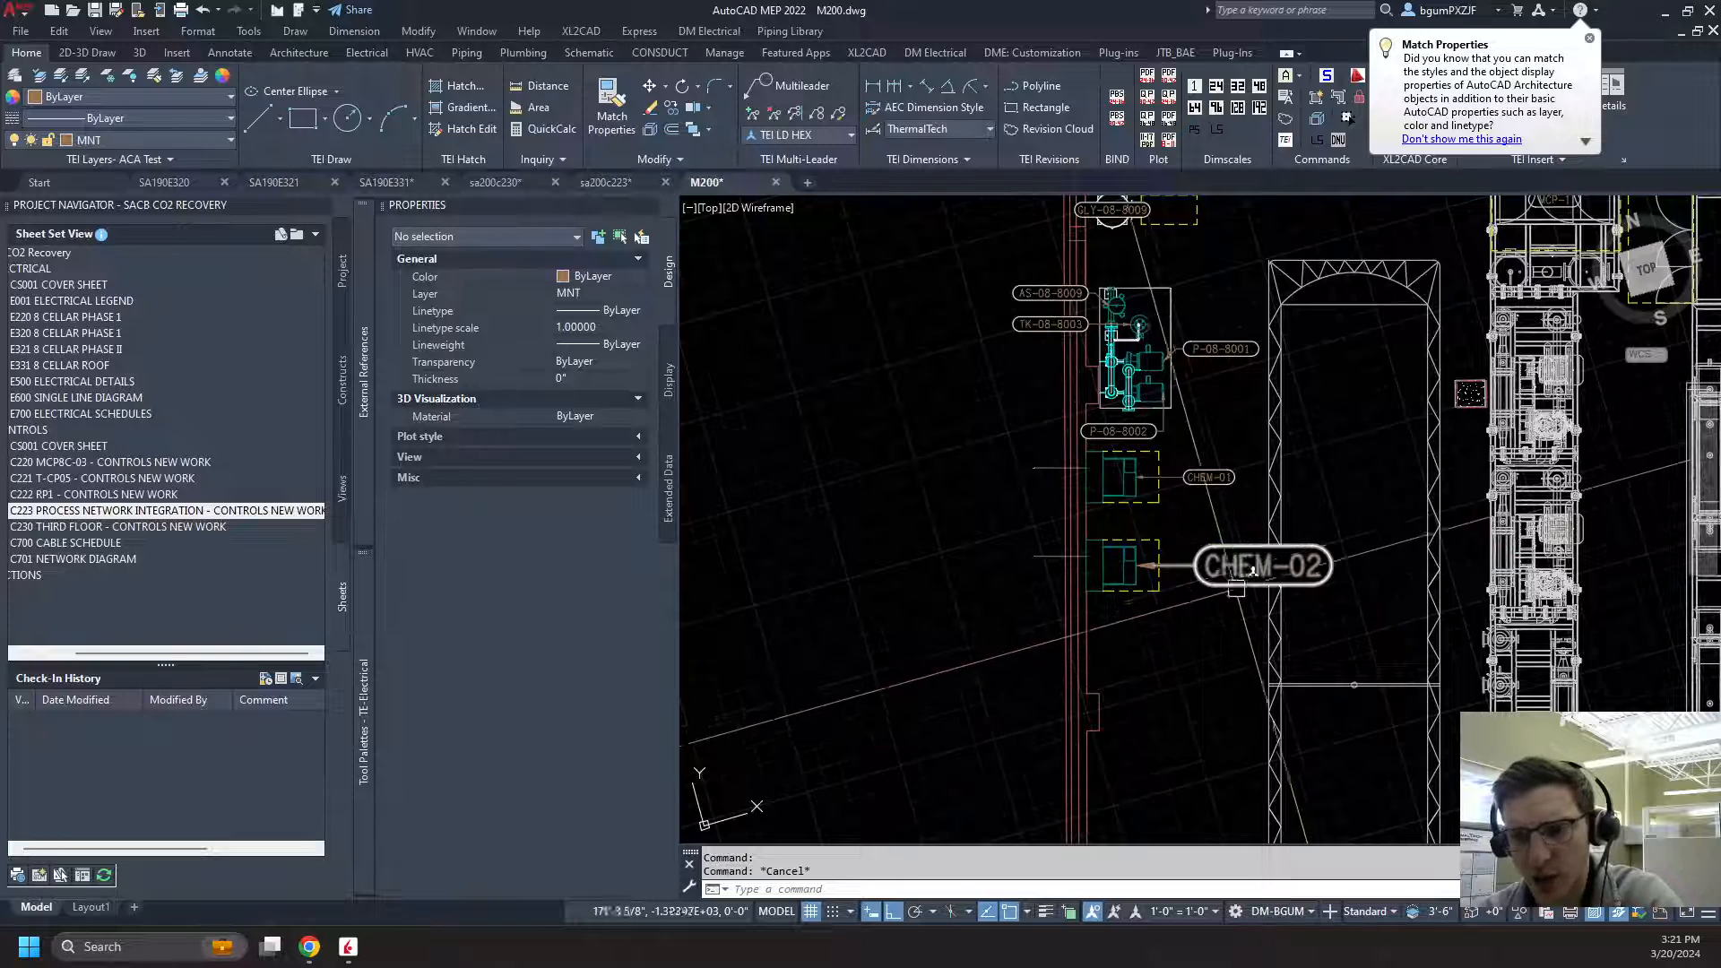
Undo the annotation scale change and all the edits made to the CHEM-02 multileader since its 1:1 scale was deleted
left_click(1199, 615)
left_click(1202, 630)
key("ctrl+z")
key("ctrl+z")
key("ctrl+z")
key("ctrl+z")
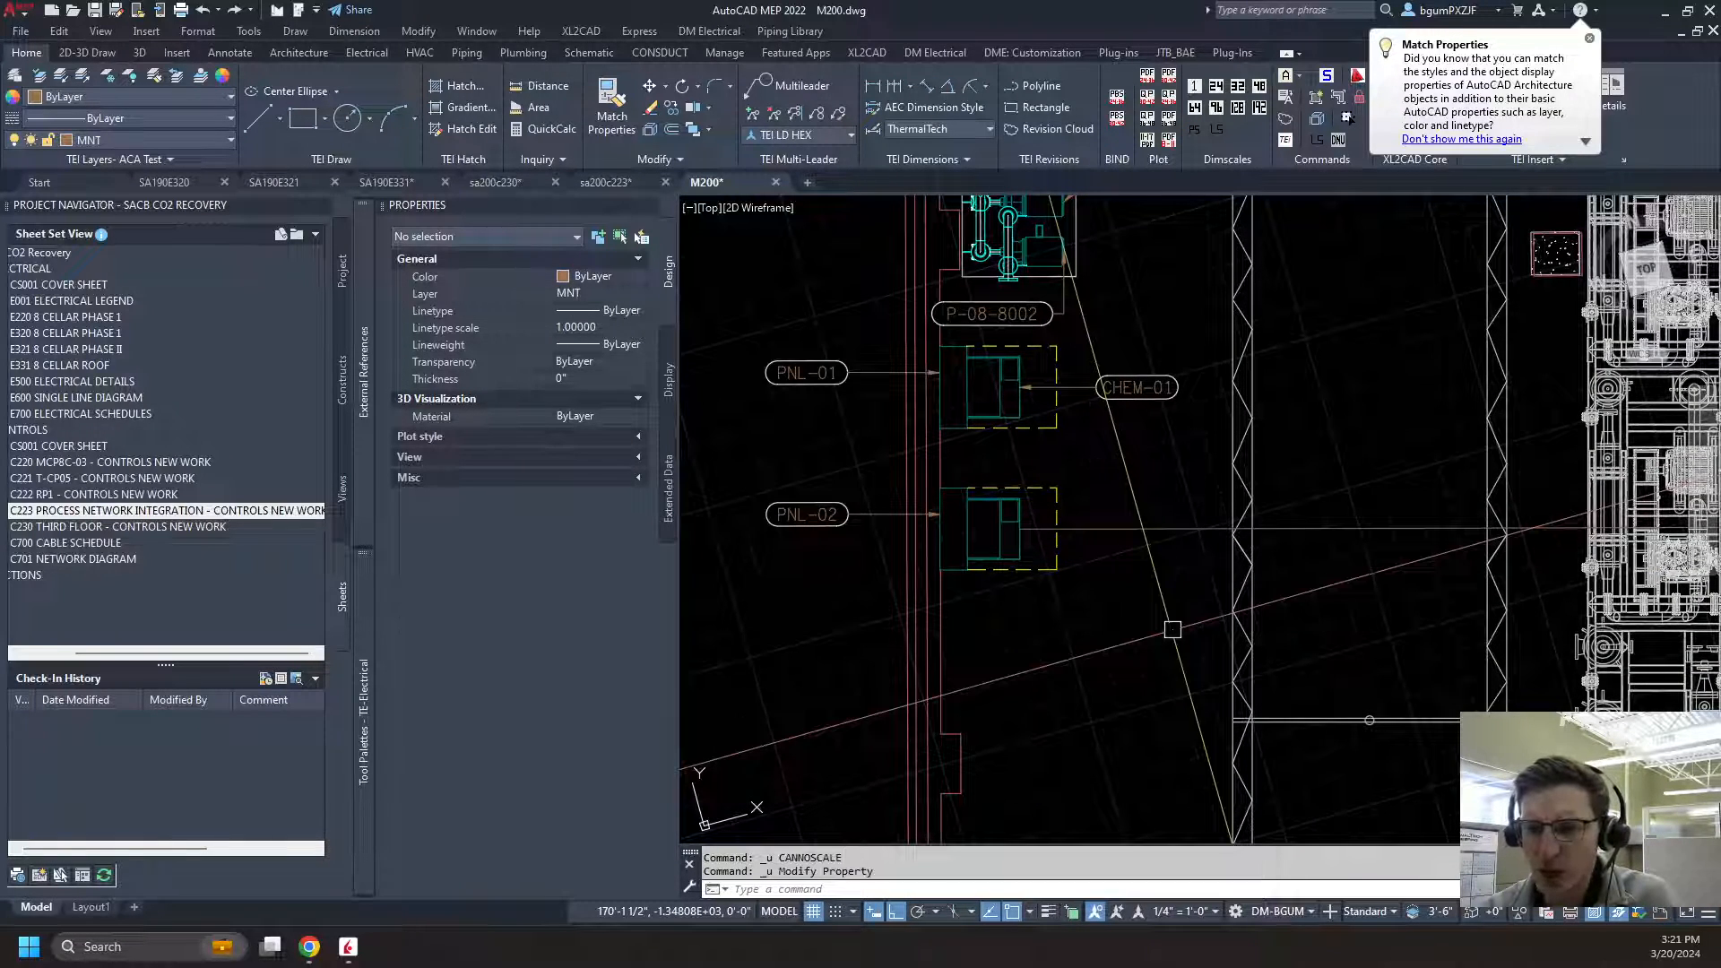
key("ctrl+z")
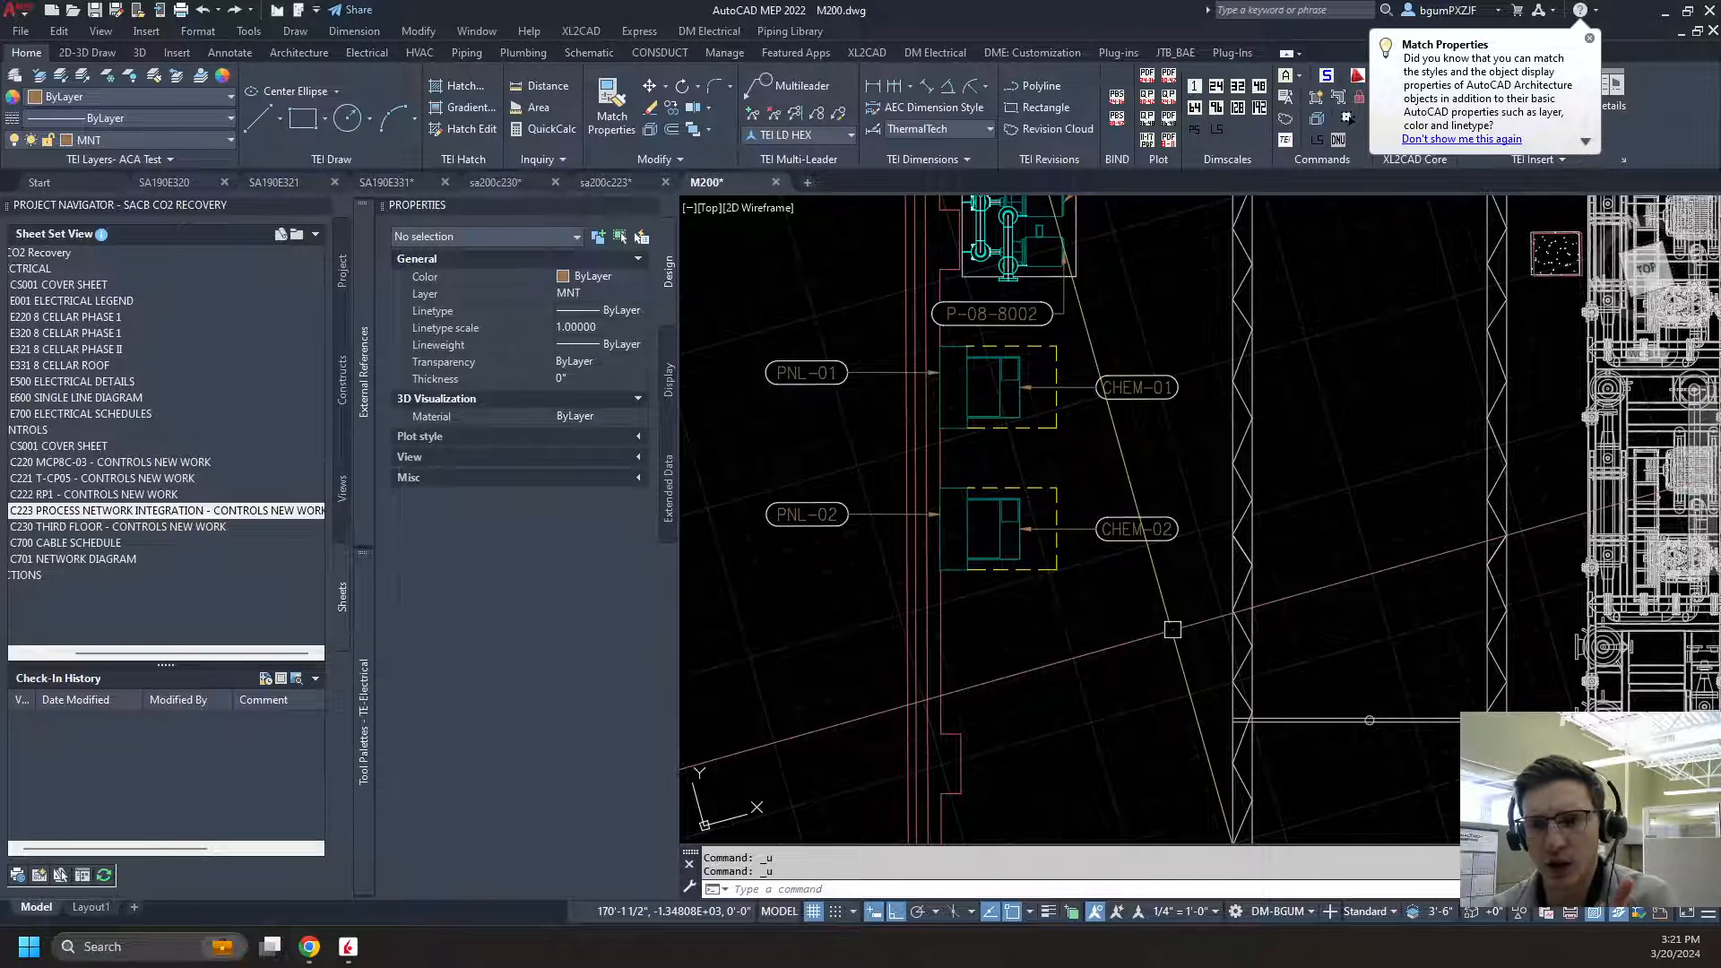
left_click(1172, 629)
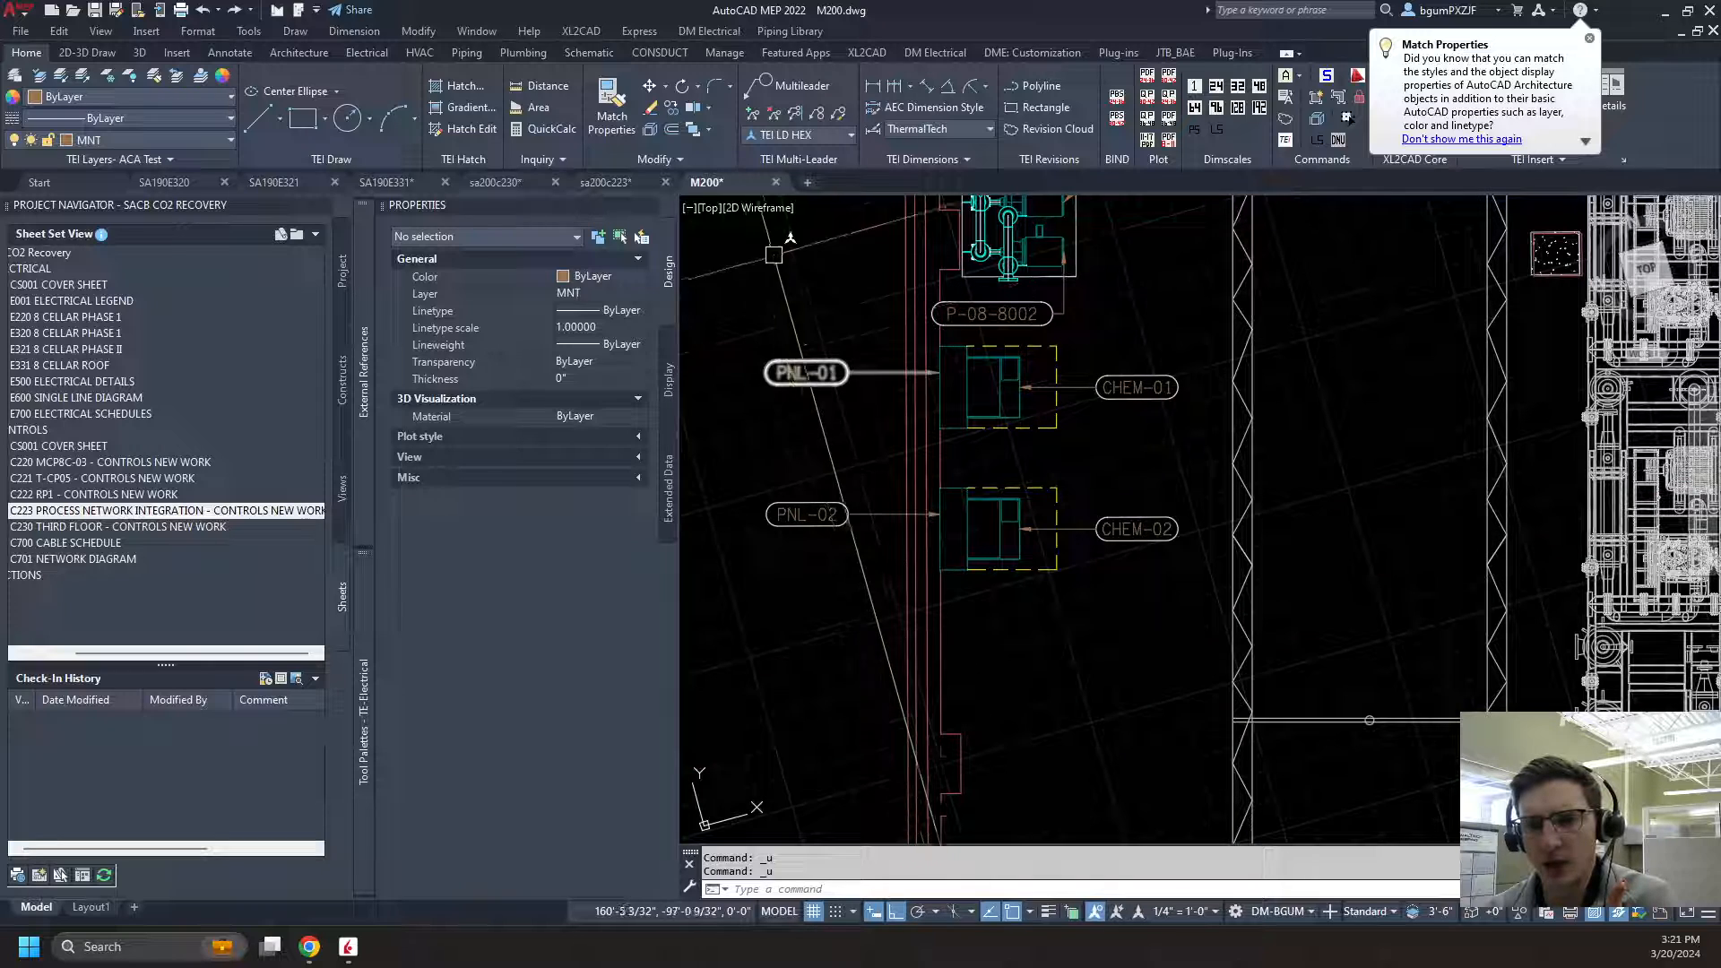
Switch to the sa200c223 drawing and turn on the display of annotative objects at all scales
left_click(608, 183)
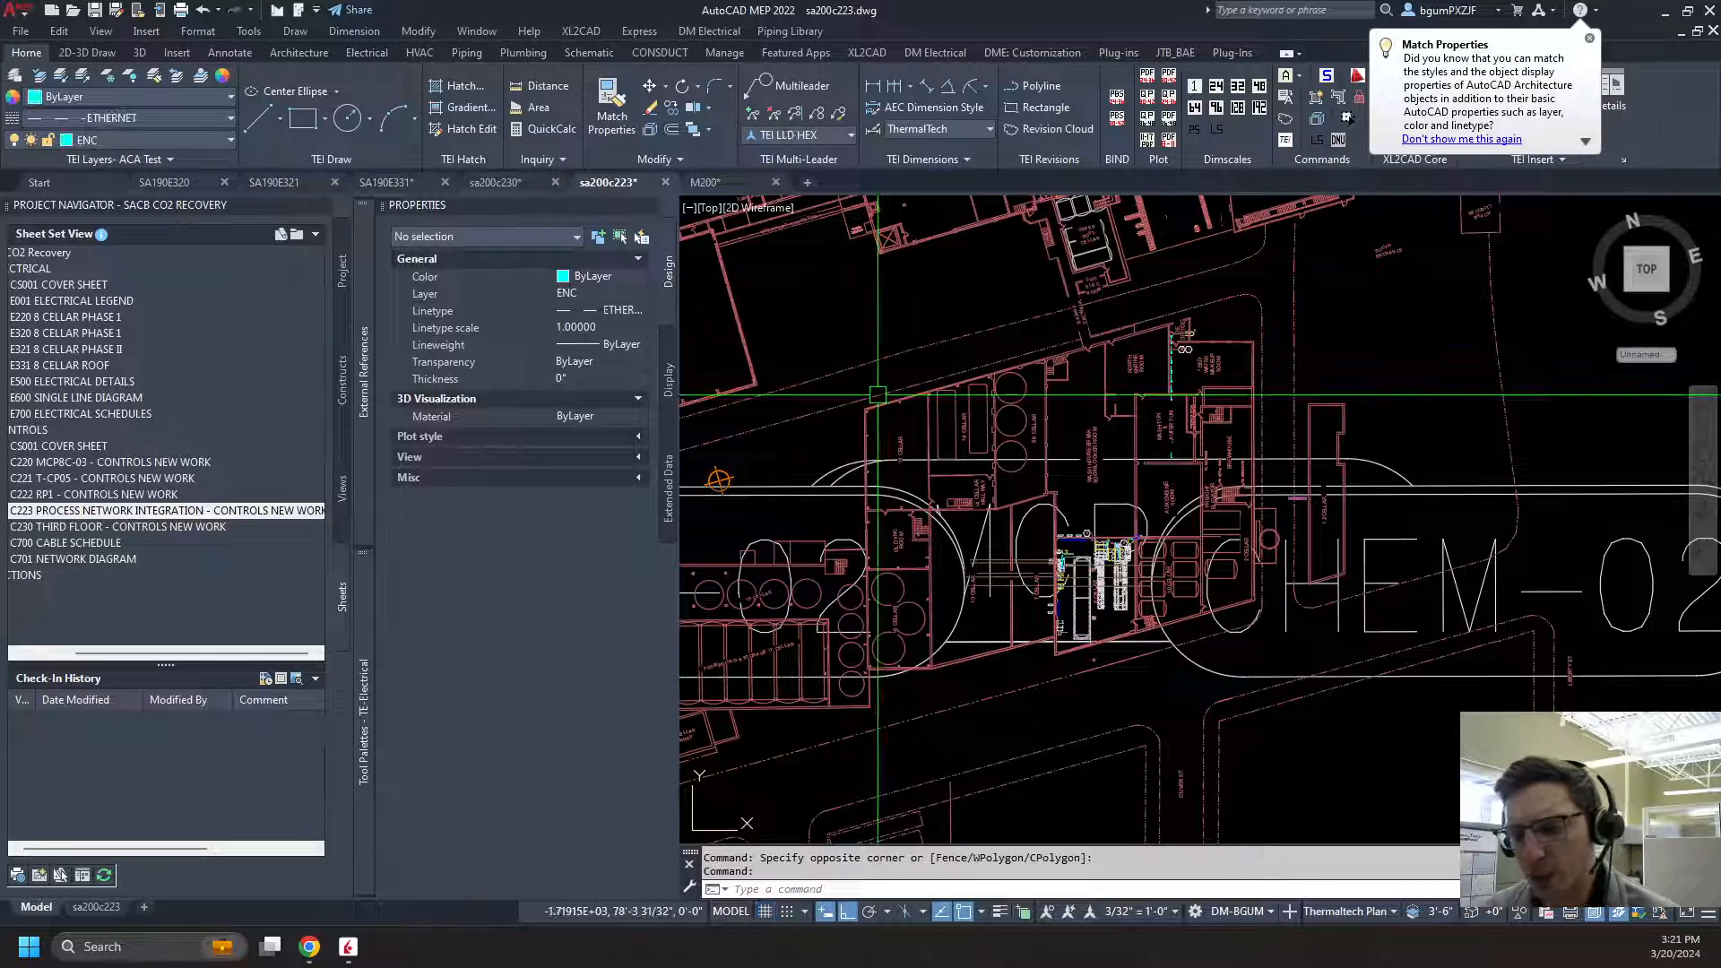
left_click(1046, 912)
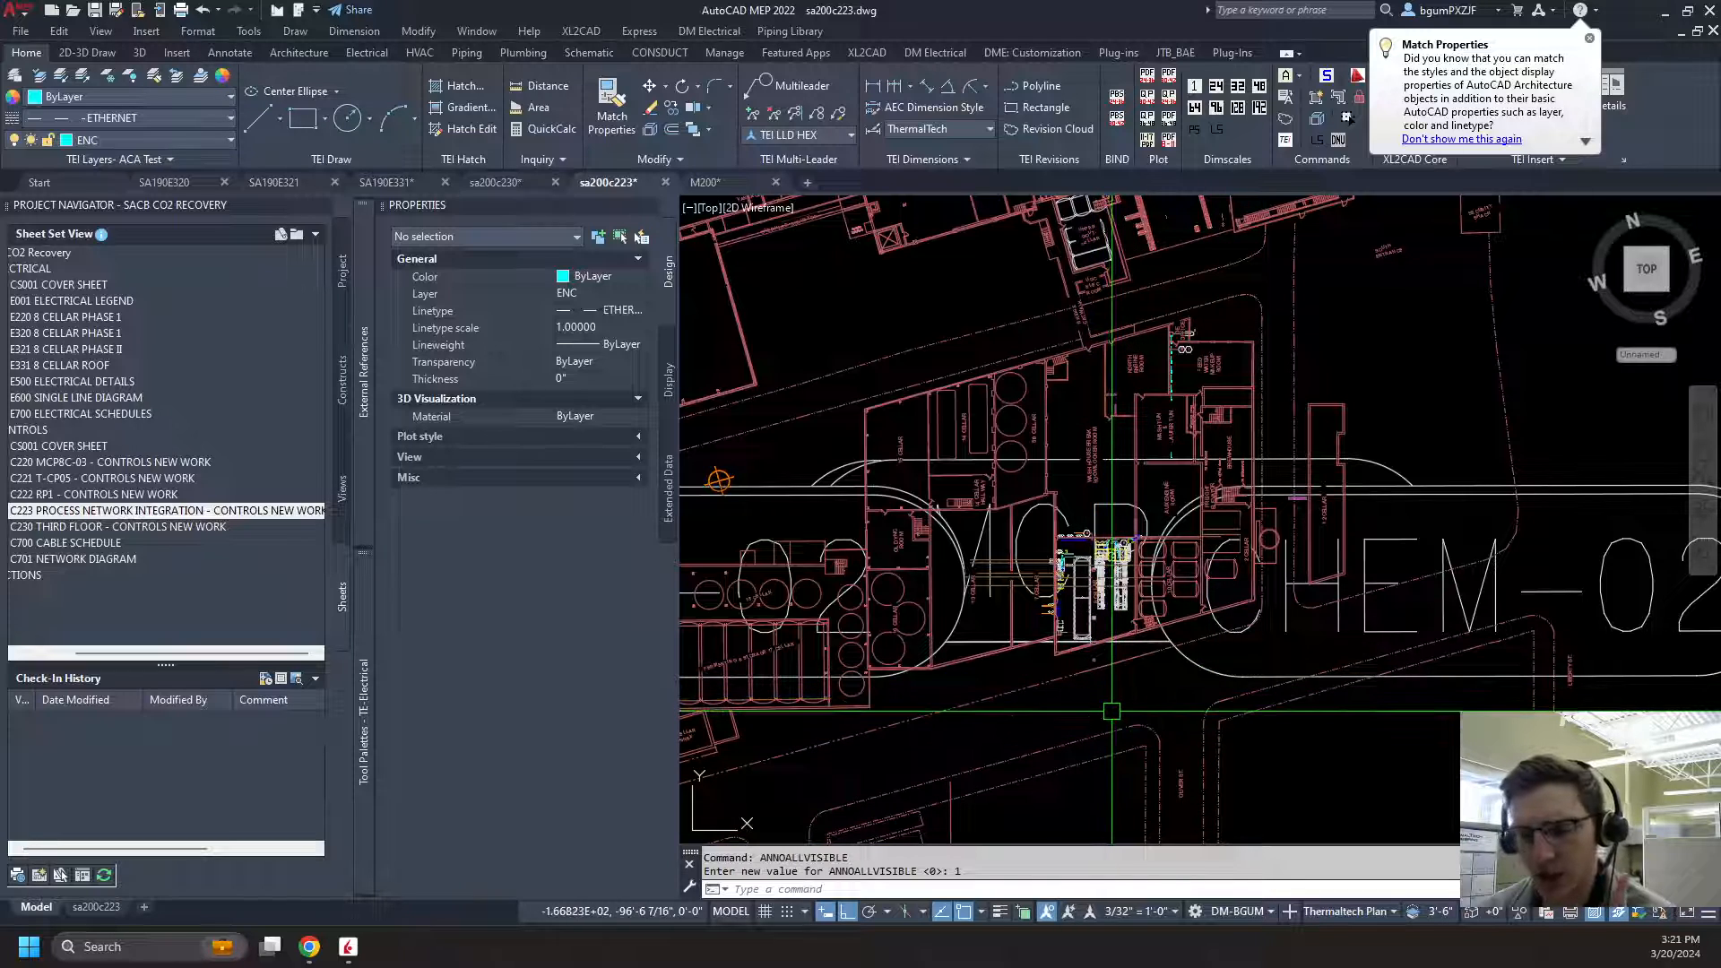
left_click(1085, 714)
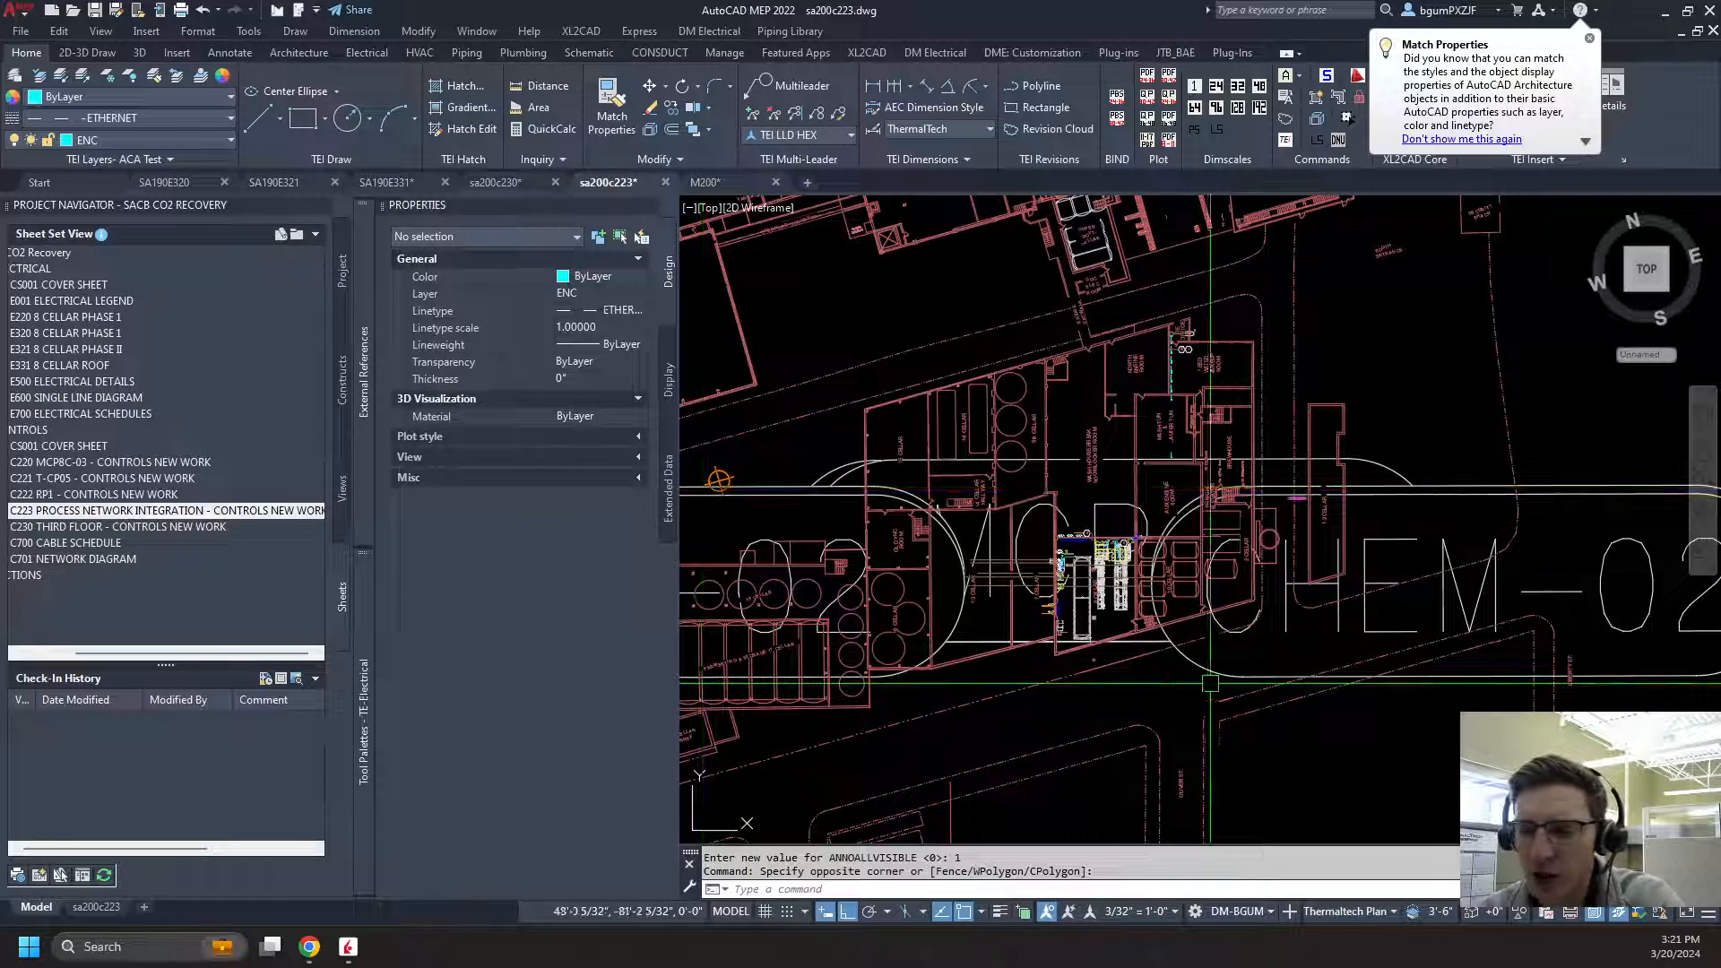
middle_click_drag(1172, 738, 1223, 654)
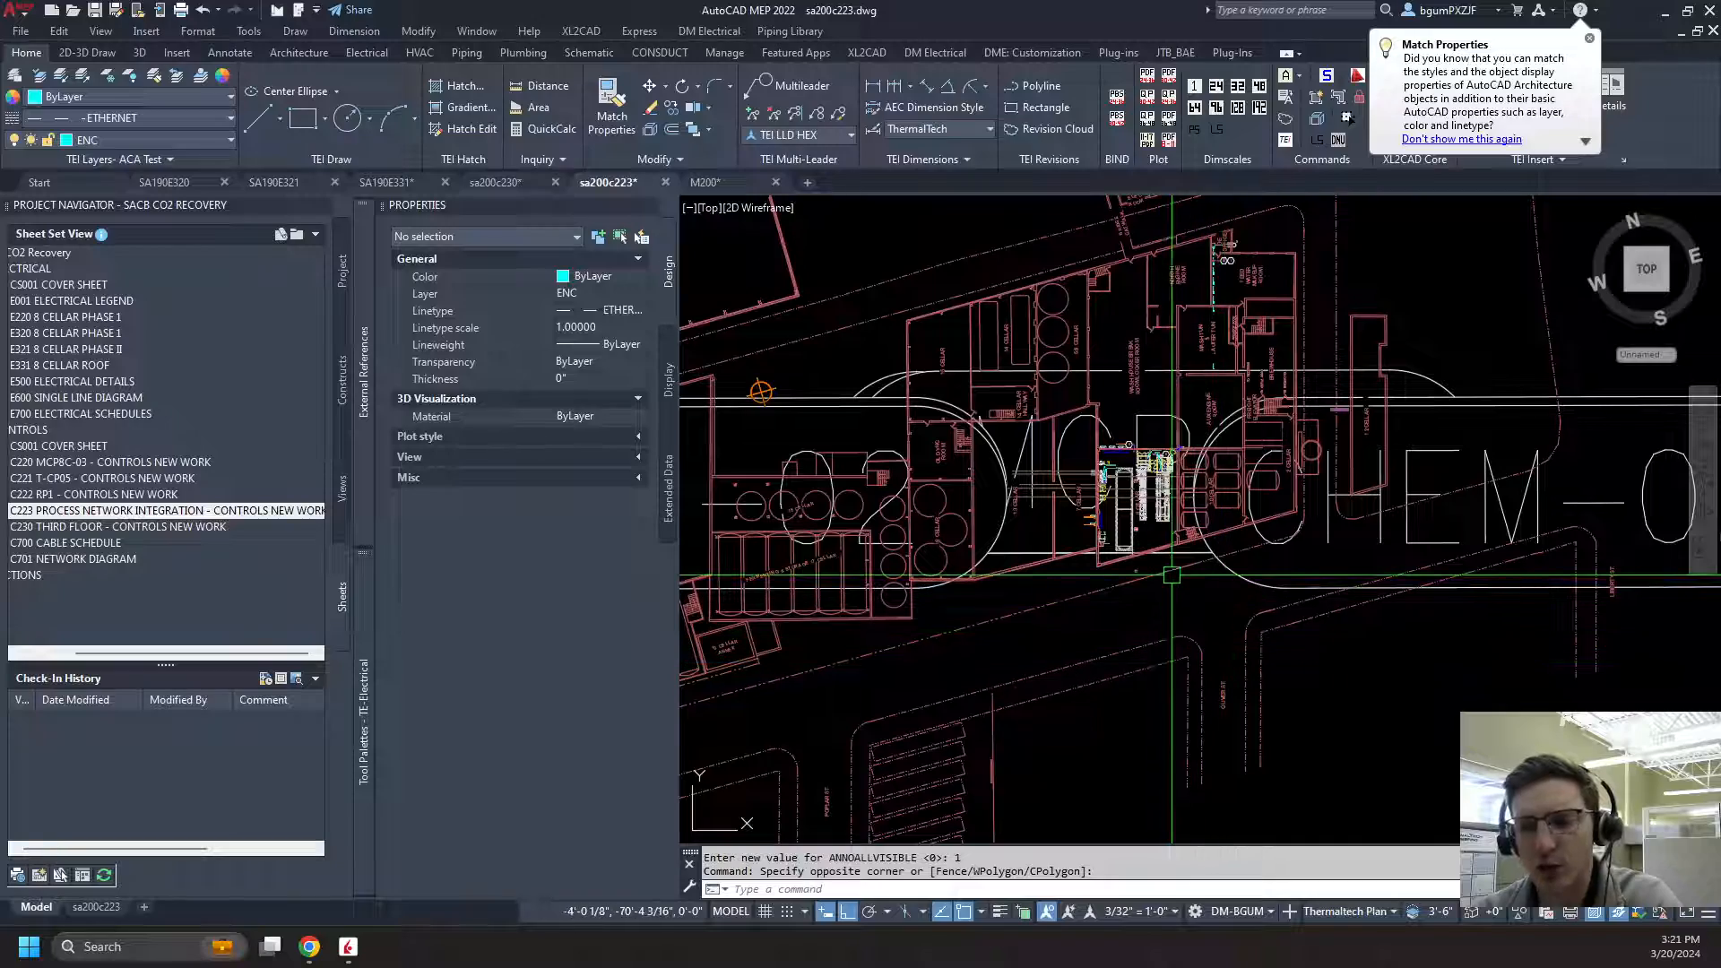